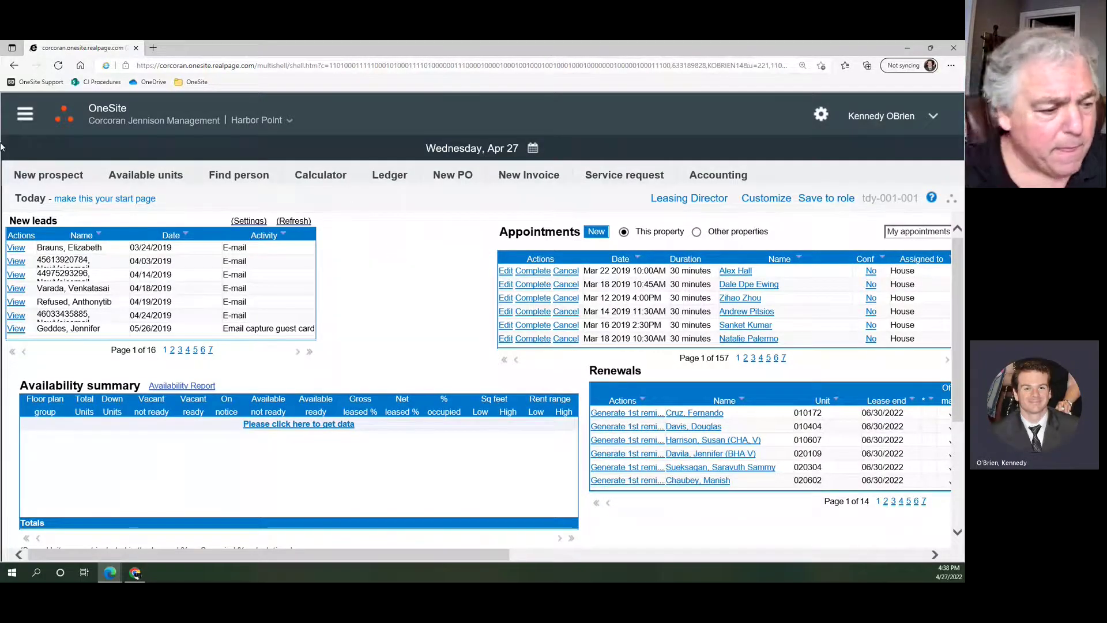
Open the OneSite main module menu and scroll down its side navigation list.
{"action": "left_click", "coordinate": [26, 115]}
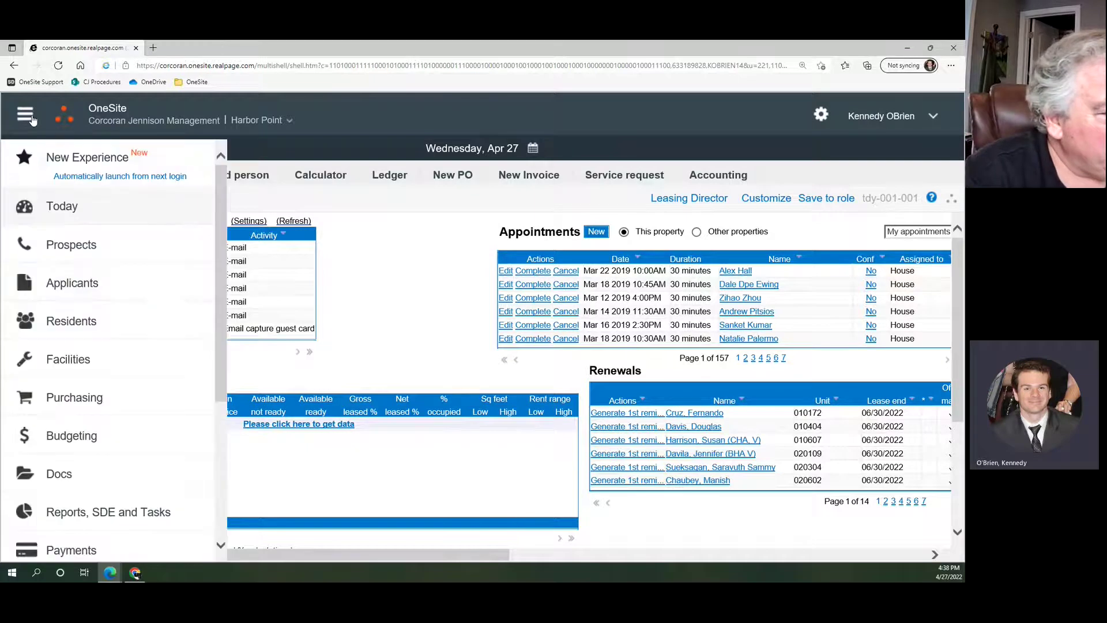
{"action": "scroll", "coordinate": [138, 309], "scroll_direction": "down", "scroll_amount": 5}
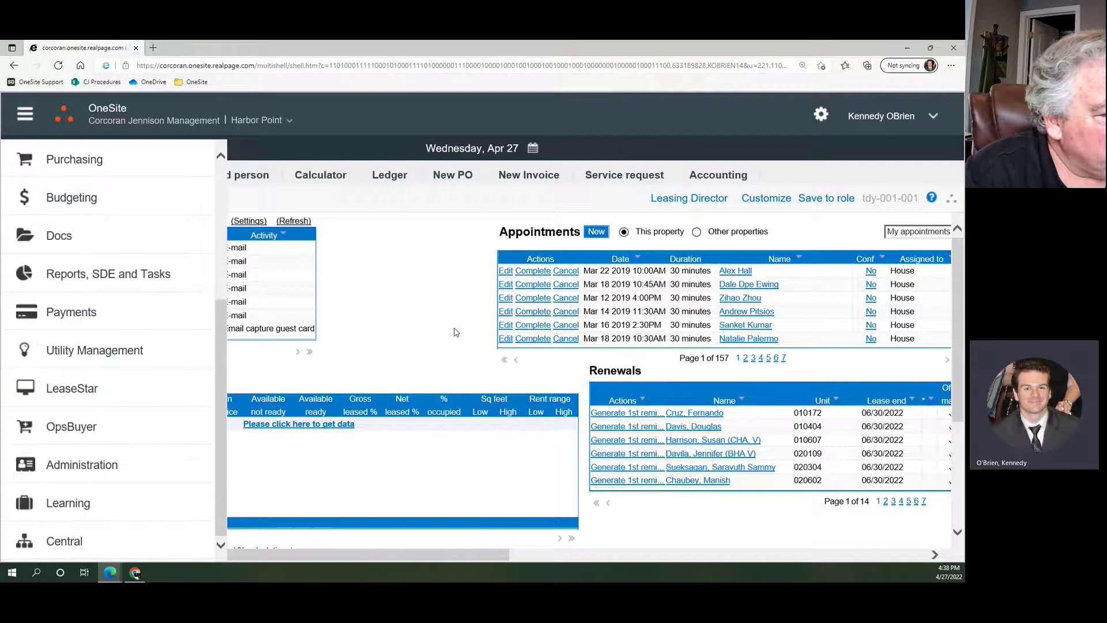
{"action": "scroll", "coordinate": [85, 281], "scroll_direction": "up", "scroll_amount": 5}
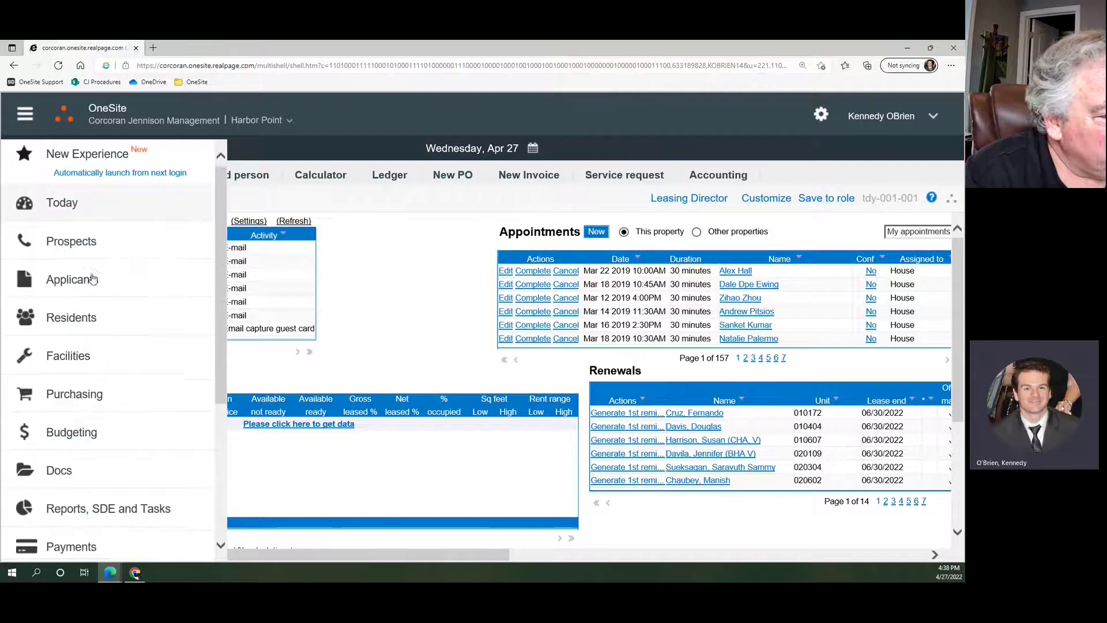
{"action": "left_click", "coordinate": [370, 256]}
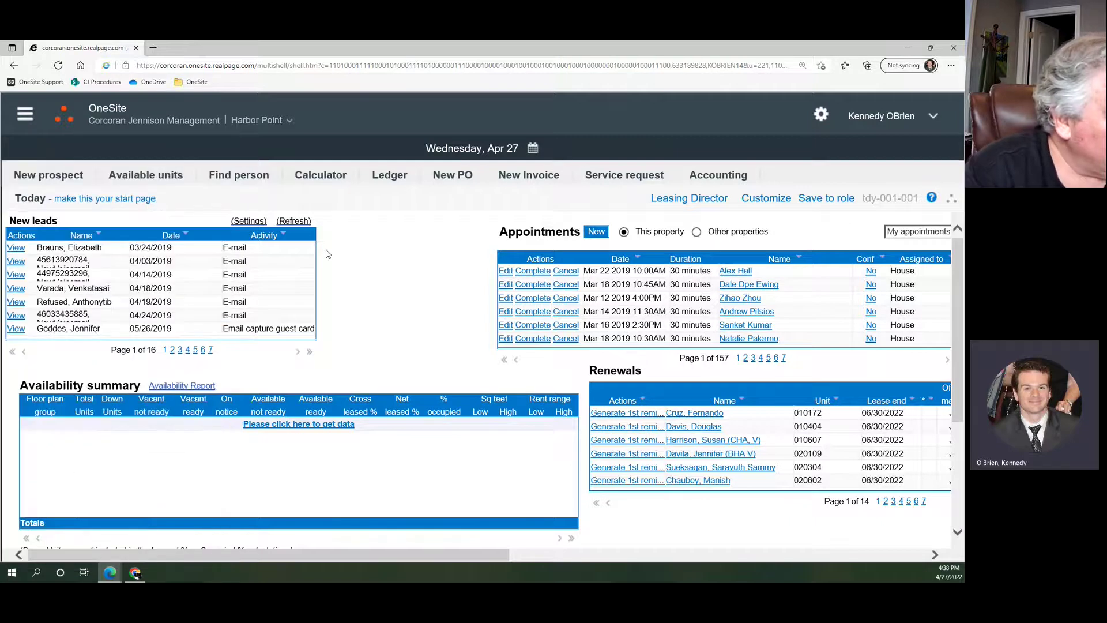
{"action": "left_click", "coordinate": [25, 122]}
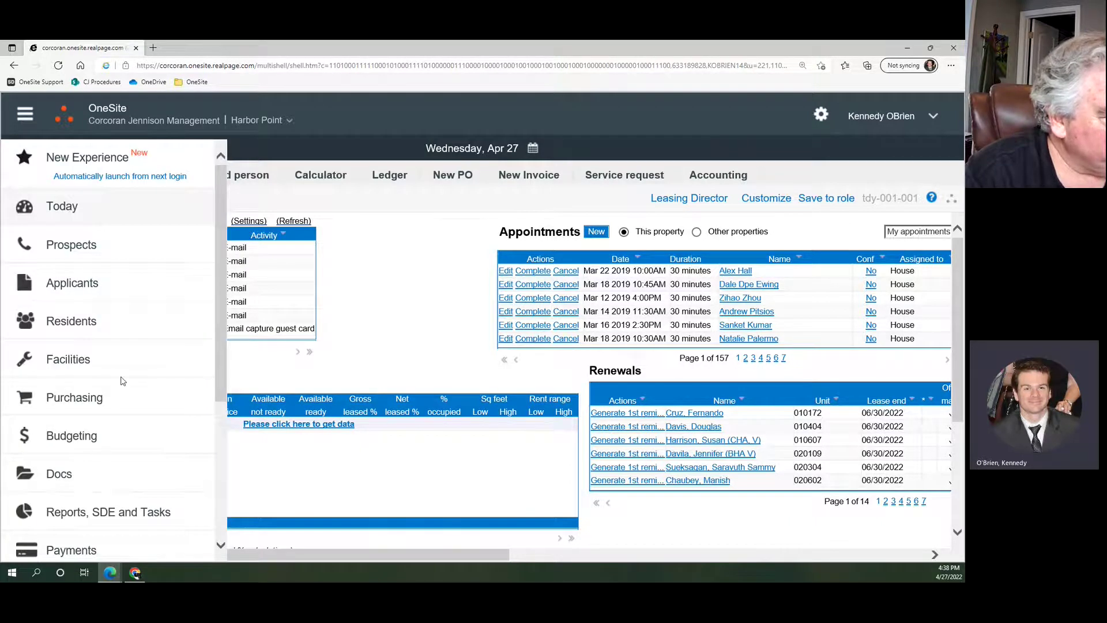
{"action": "scroll", "coordinate": [120, 377], "scroll_direction": "down", "scroll_amount": 3}
{"action": "scroll", "coordinate": [122, 381], "scroll_direction": "down", "scroll_amount": 1}
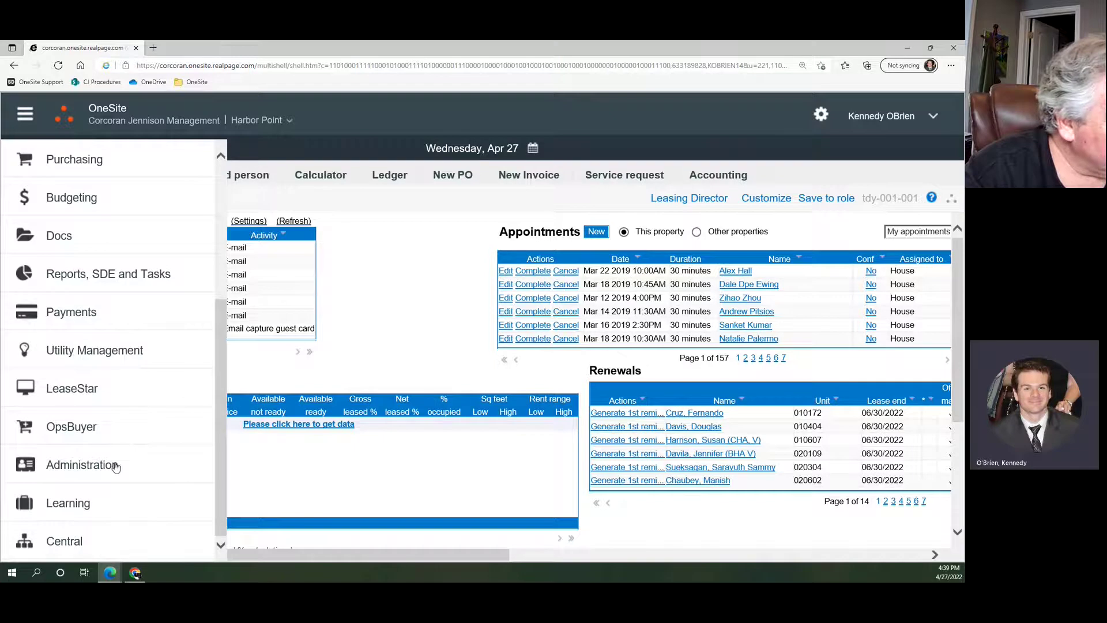
Go to the Administration area and enlarge the page with Ctrl+plus.
{"action": "left_click", "coordinate": [151, 463]}
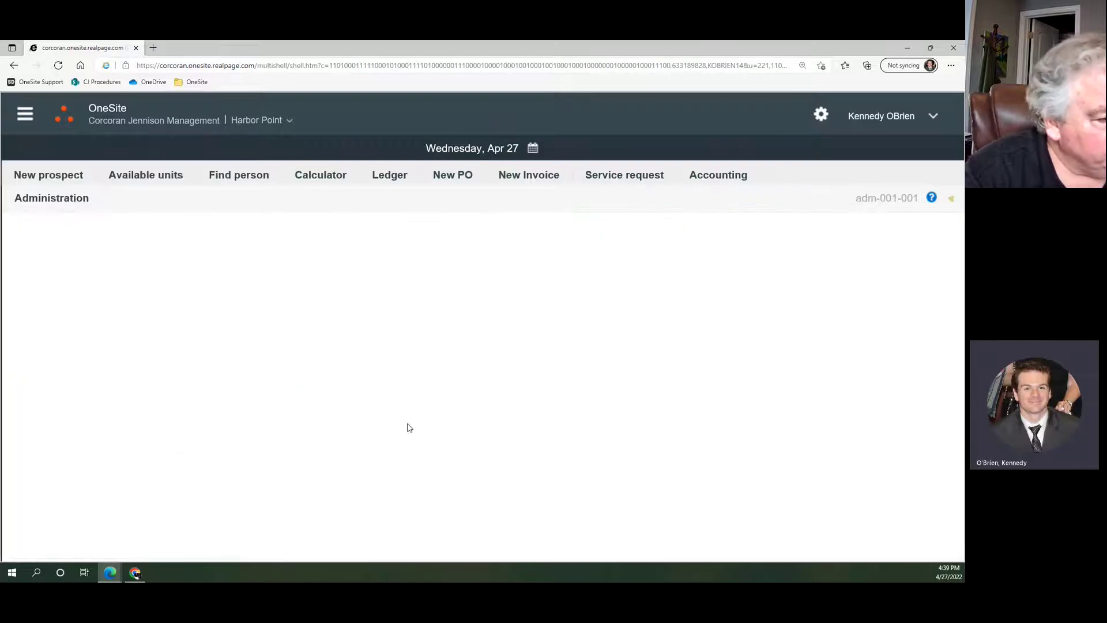
{"action": "key", "text": "ctrl+plus"}
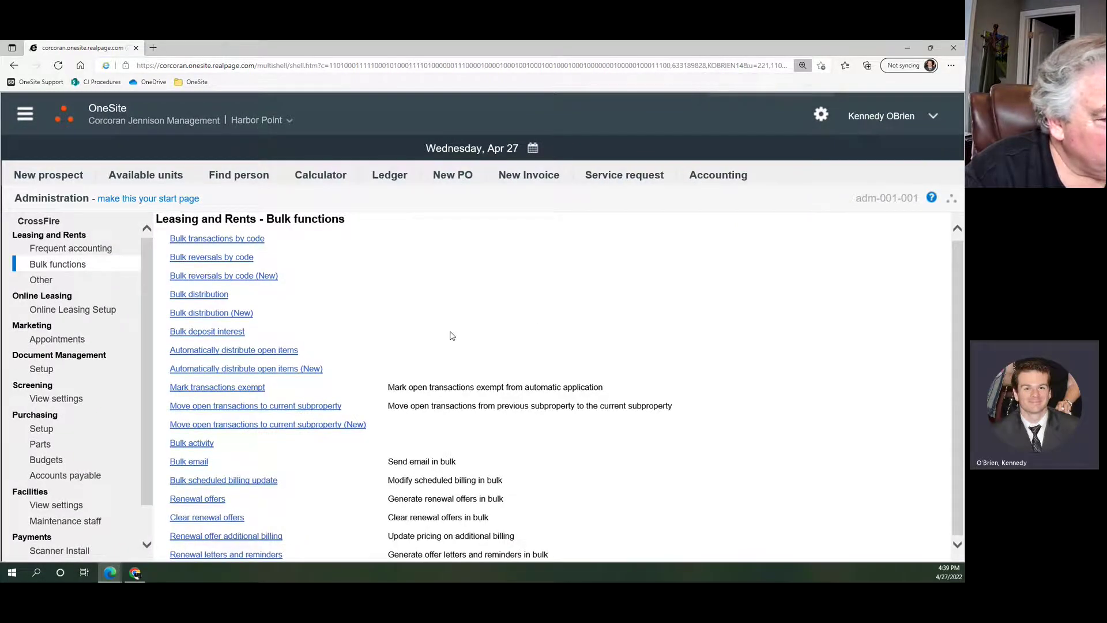
{"action": "scroll", "coordinate": [425, 278], "scroll_direction": "down", "scroll_amount": 4, "text": "ctrl"}
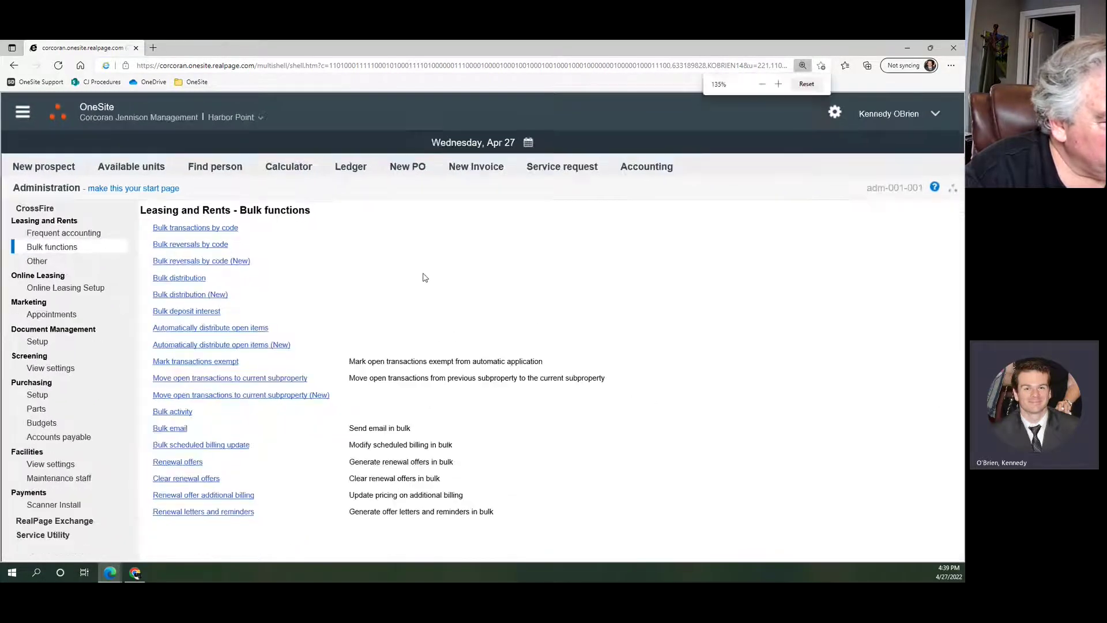
{"action": "scroll", "coordinate": [425, 277], "scroll_direction": "up", "scroll_amount": 4, "text": "ctrl"}
{"action": "scroll", "coordinate": [425, 277], "scroll_direction": "up", "scroll_amount": 1, "text": "ctrl"}
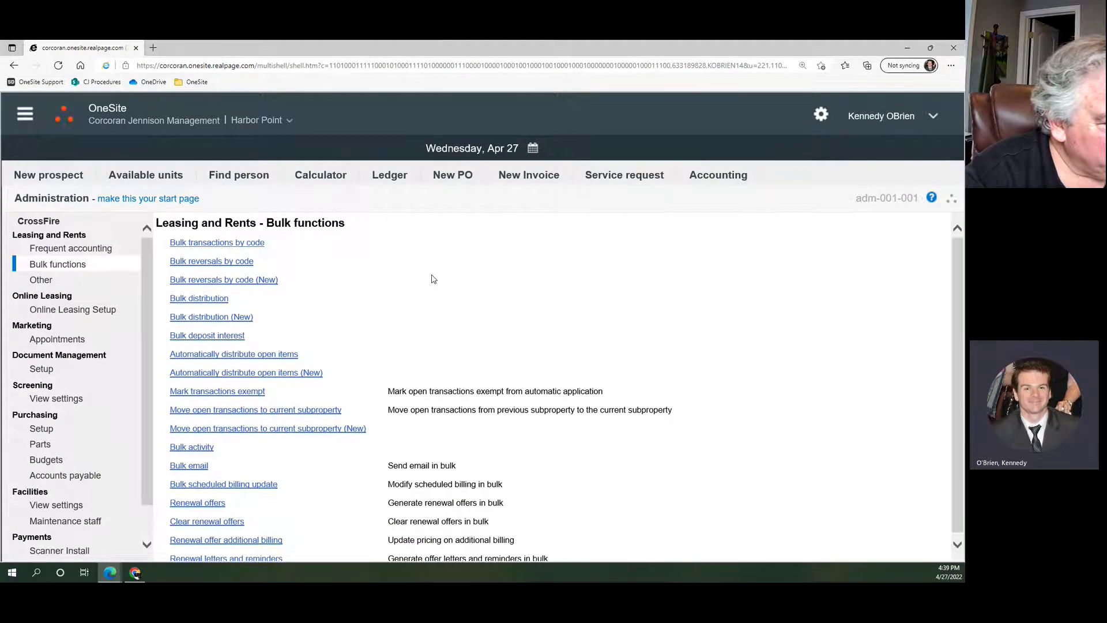
{"action": "scroll", "coordinate": [433, 279], "scroll_direction": "down", "scroll_amount": 2, "text": "ctrl"}
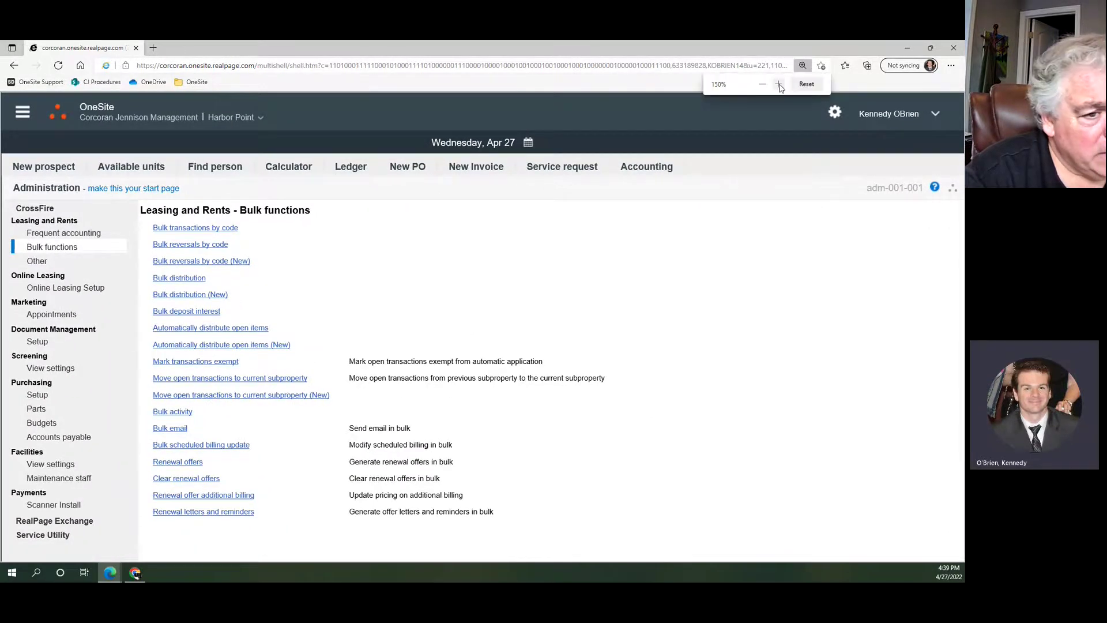
Set browser zoom to 150% and open Renewal offers under Leasing and Rents bulk functions.
{"action": "left_click", "coordinate": [778, 84]}
{"action": "left_click", "coordinate": [778, 85]}
{"action": "left_click", "coordinate": [762, 84]}
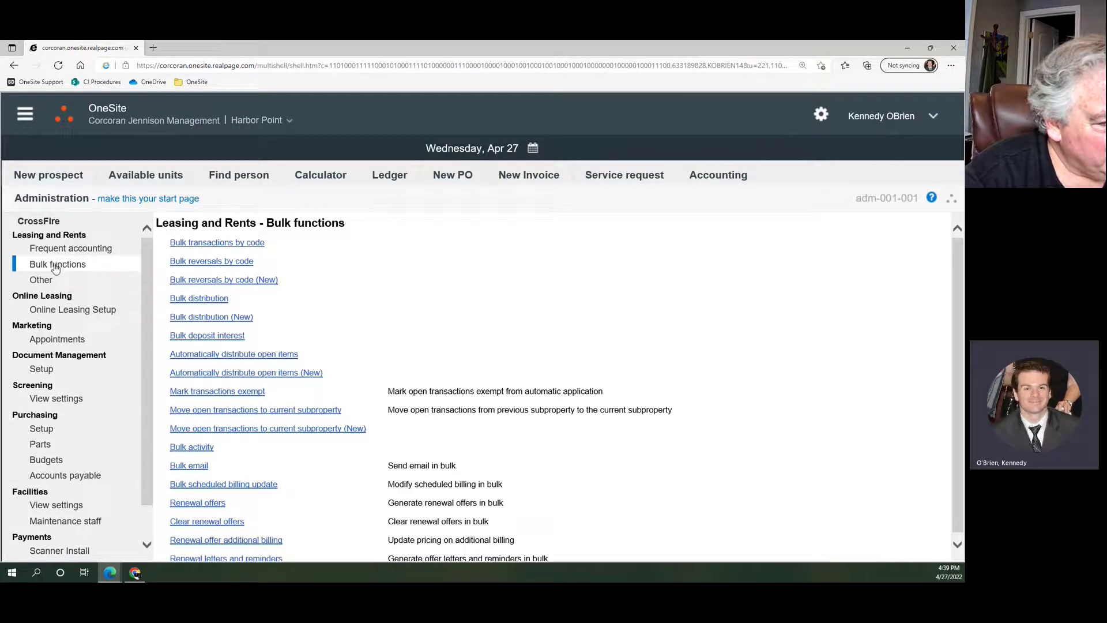
{"action": "scroll", "coordinate": [289, 266], "scroll_direction": "down", "scroll_amount": 1}
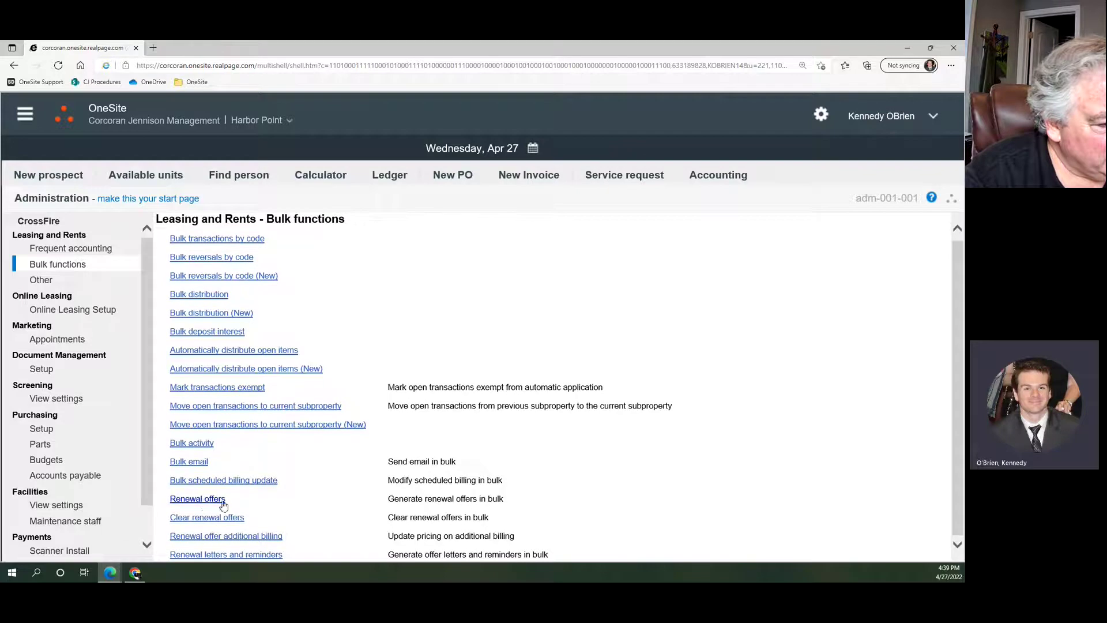
{"action": "left_click", "coordinate": [197, 499]}
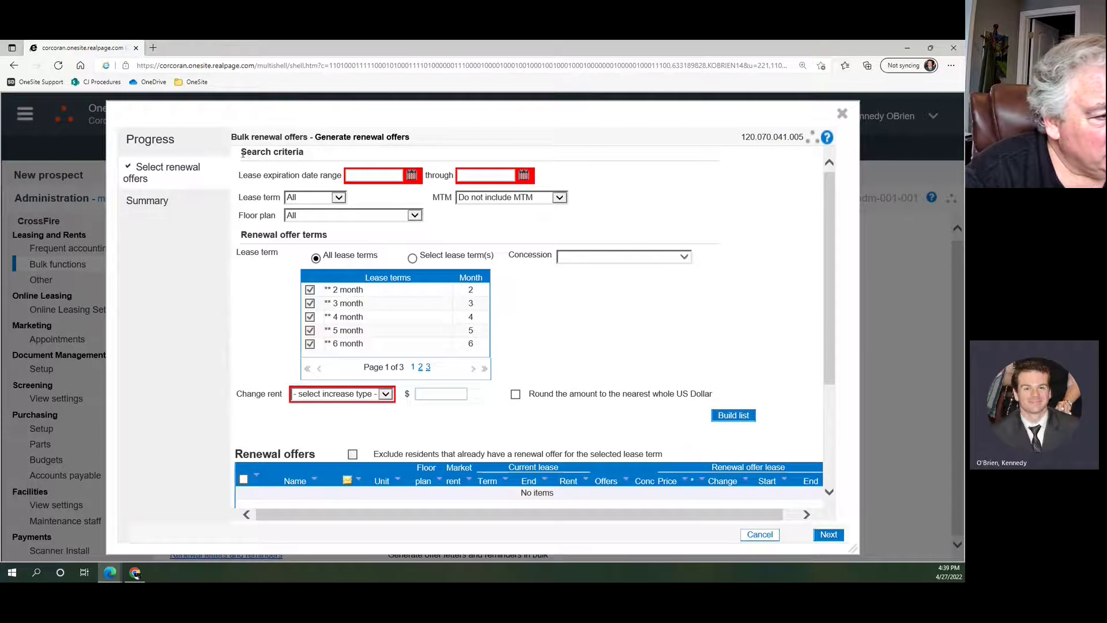
Set the lease expiration date range to 08/01/2022 through 08/31/2022.
{"action": "left_click_drag", "start_coordinate": [247, 153], "coordinate": [306, 157]}
{"action": "left_click", "coordinate": [262, 173]}
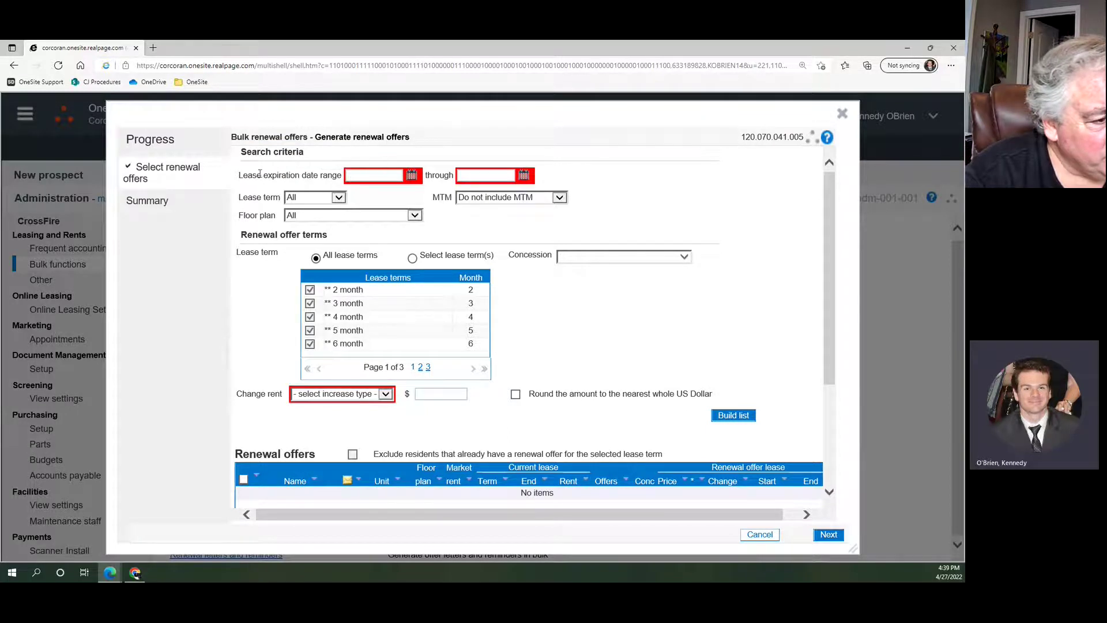
{"action": "left_click", "coordinate": [366, 174]}
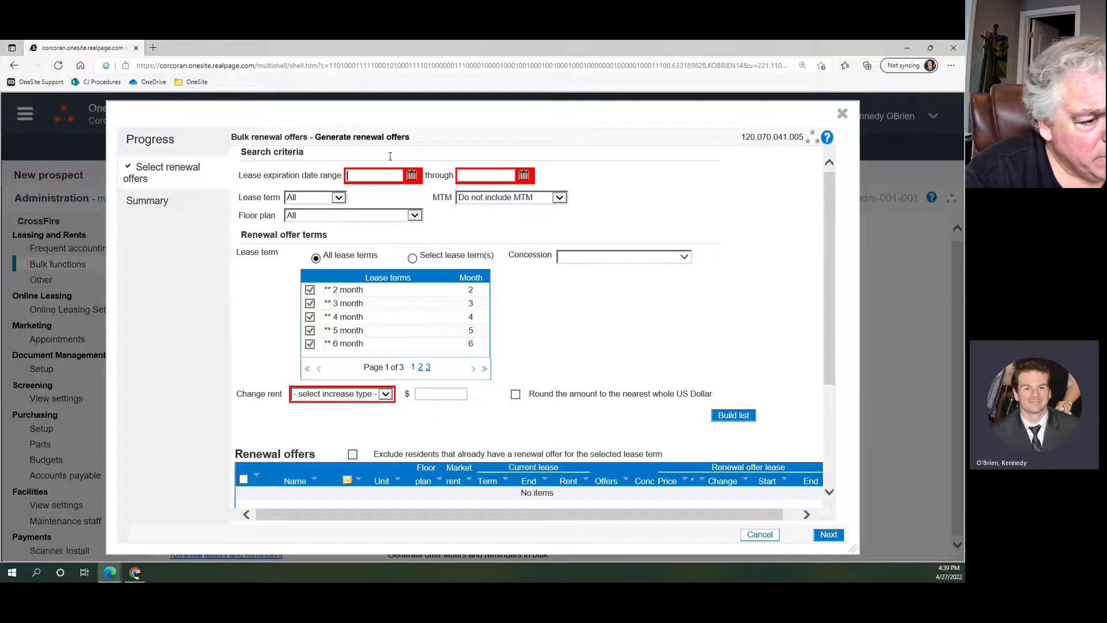
{"action": "type", "text": "08"}
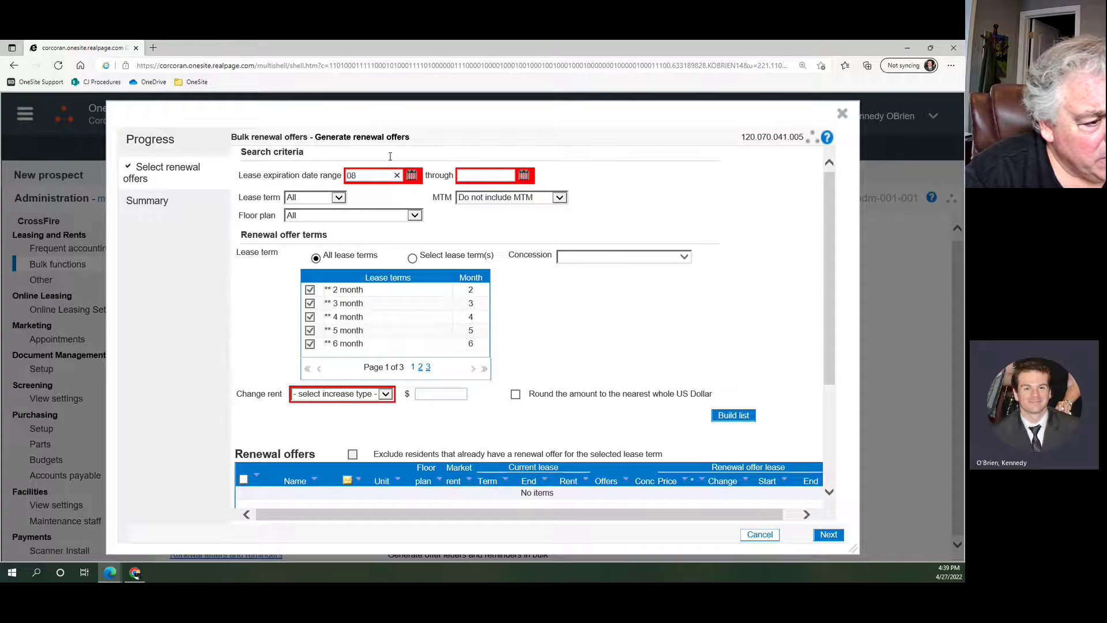
{"action": "type", "text": "0122"}
{"action": "key", "text": "Tab"}
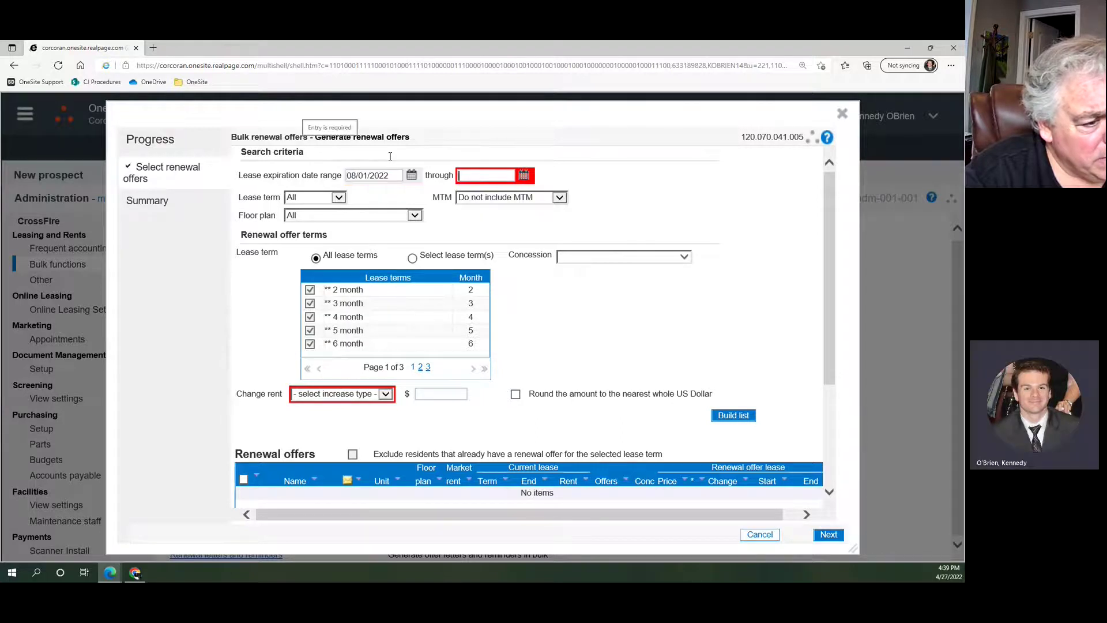
{"action": "type", "text": "08/31/202"}
{"action": "key", "text": "Tab"}
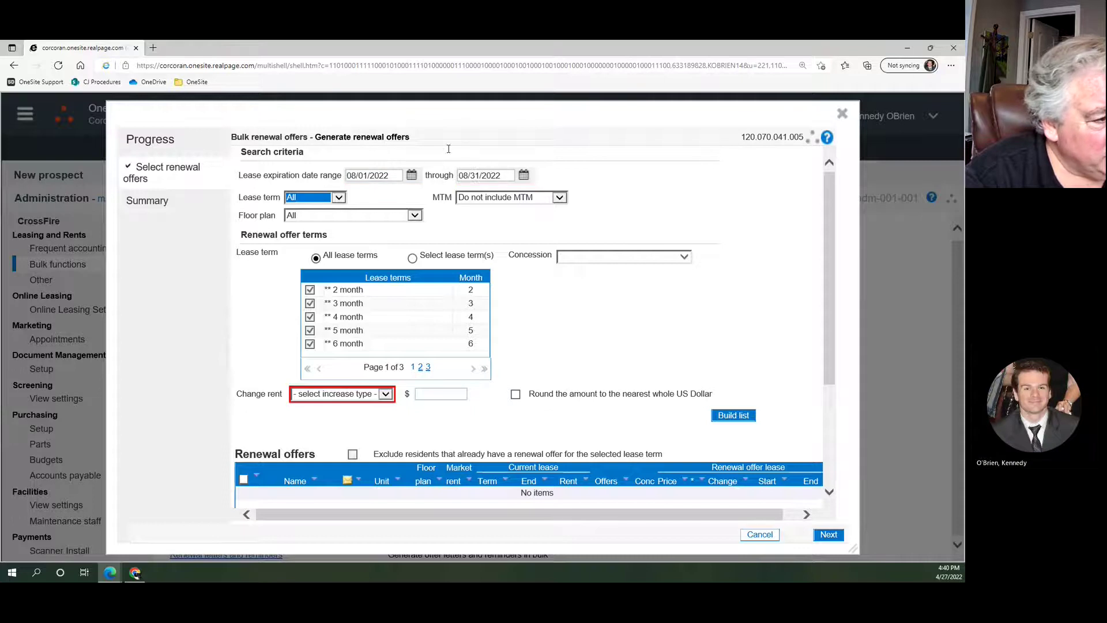
Set MTM to Include MTM, leaving lease terms and floor plans at All.
{"action": "left_click", "coordinate": [339, 197]}
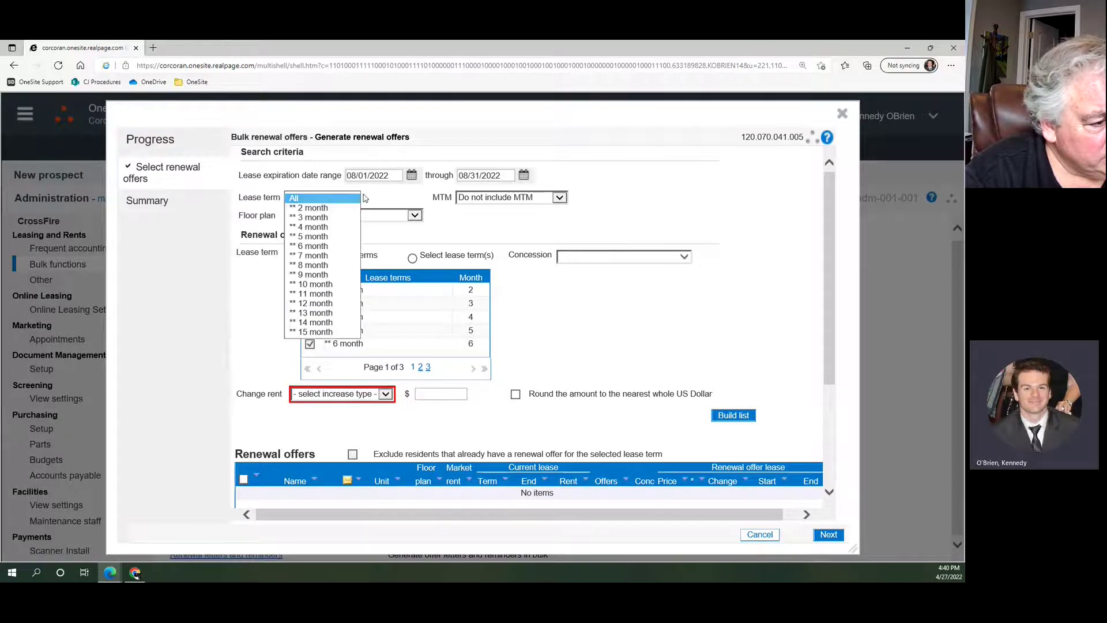
{"action": "left_click", "coordinate": [421, 178]}
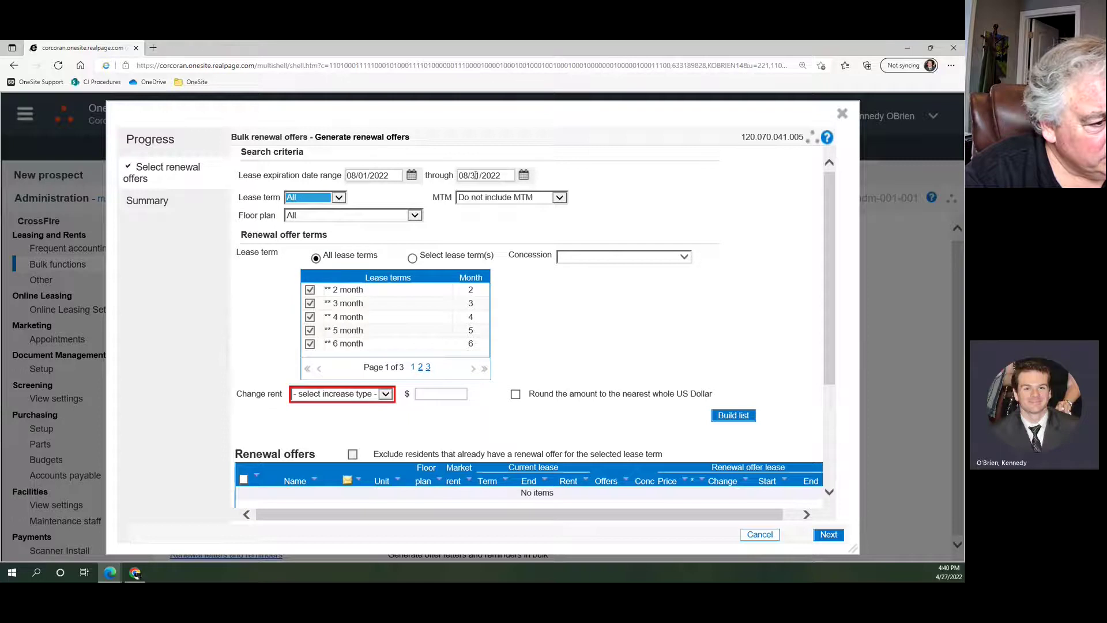
{"action": "left_click", "coordinate": [516, 198]}
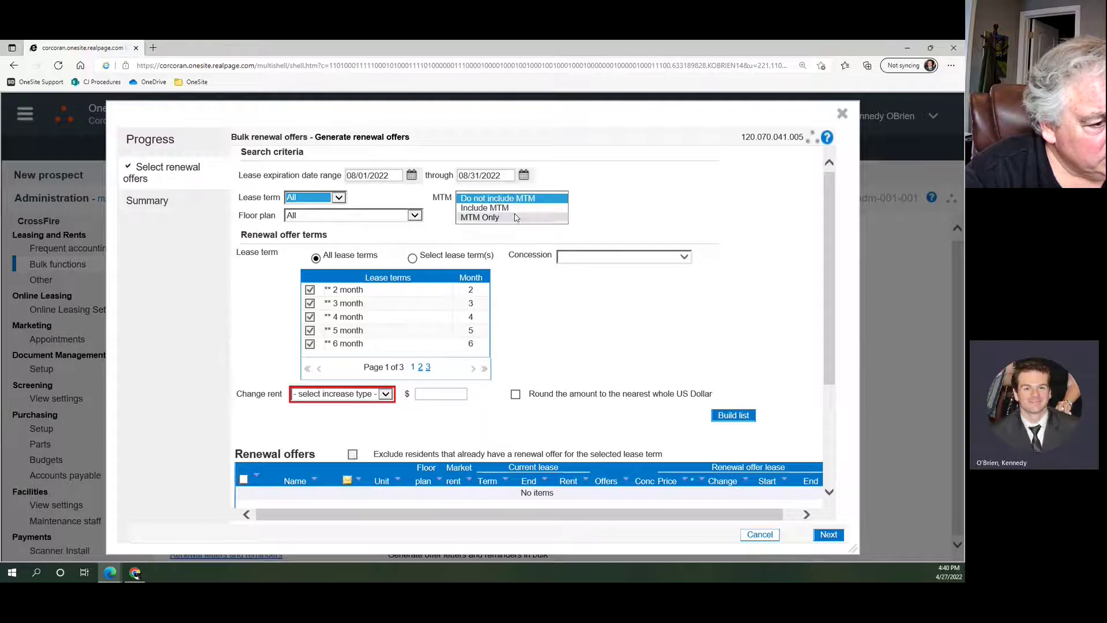
{"action": "left_click", "coordinate": [508, 208]}
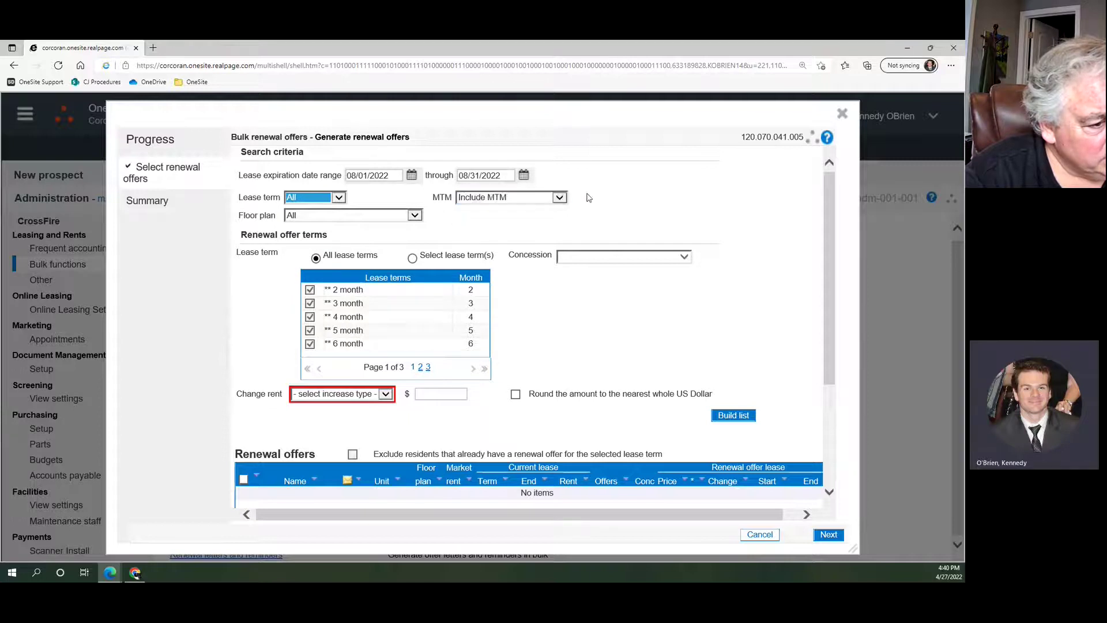
{"action": "left_click", "coordinate": [553, 201]}
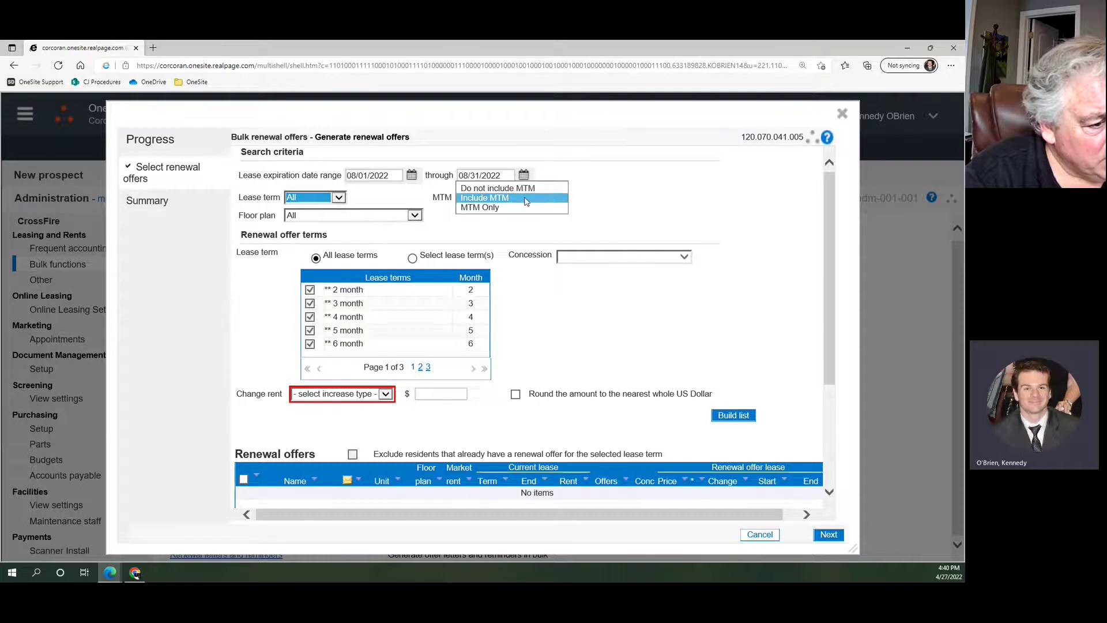
{"action": "left_click", "coordinate": [608, 203]}
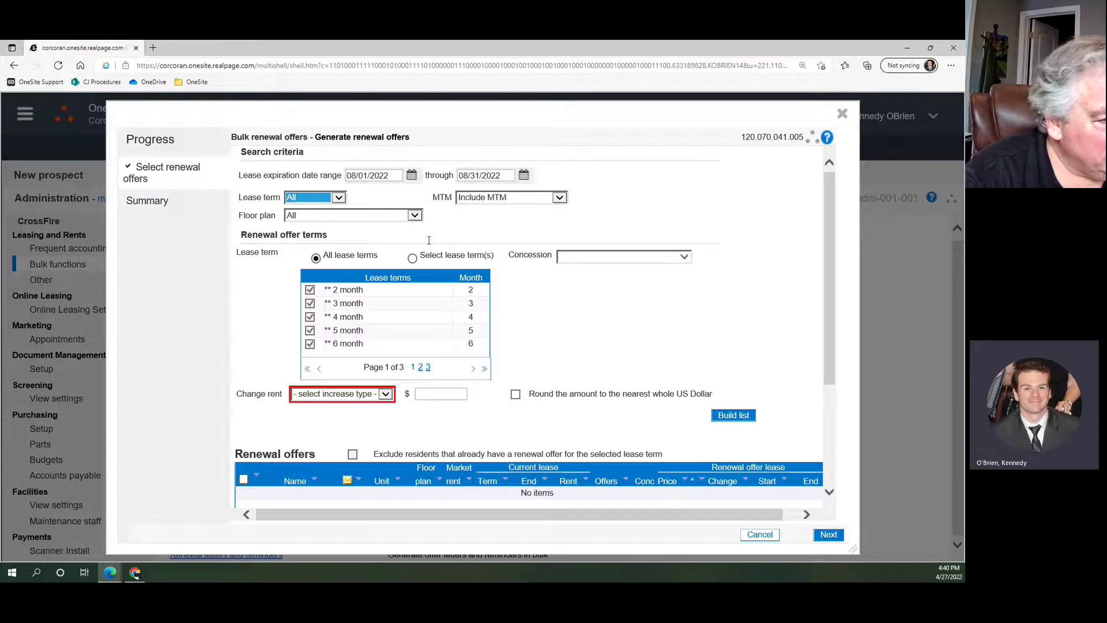
{"action": "left_click", "coordinate": [406, 218]}
{"action": "left_click", "coordinate": [416, 215]}
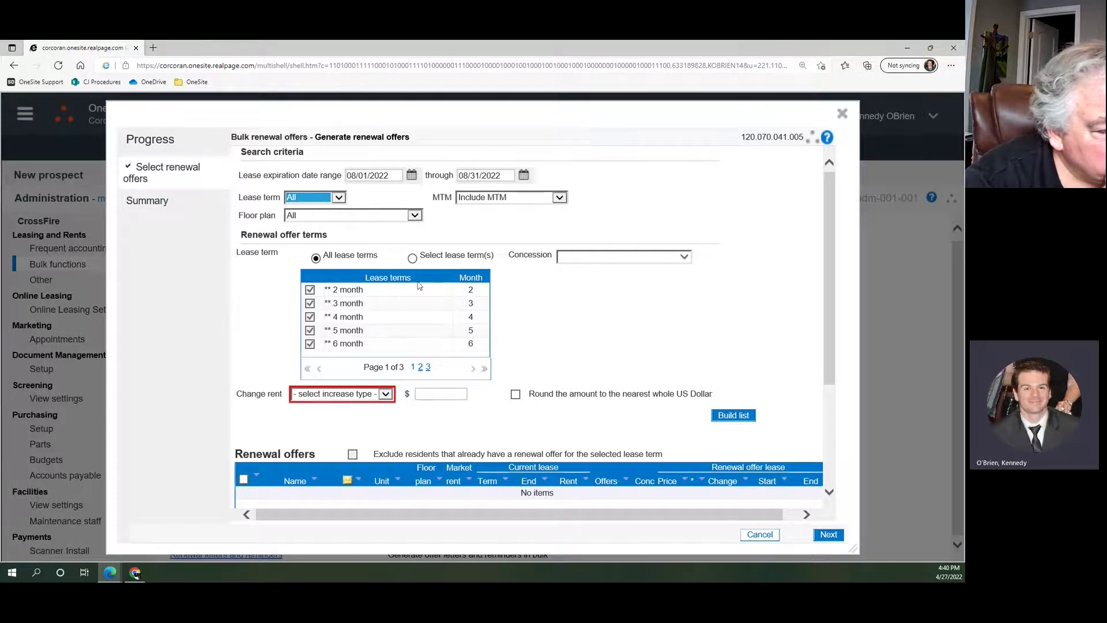
Switch to selecting specific lease terms and pick the 12 month term.
{"action": "scroll", "coordinate": [427, 300], "scroll_direction": "down", "scroll_amount": 1}
{"action": "scroll", "coordinate": [452, 265], "scroll_direction": "up", "scroll_amount": 1}
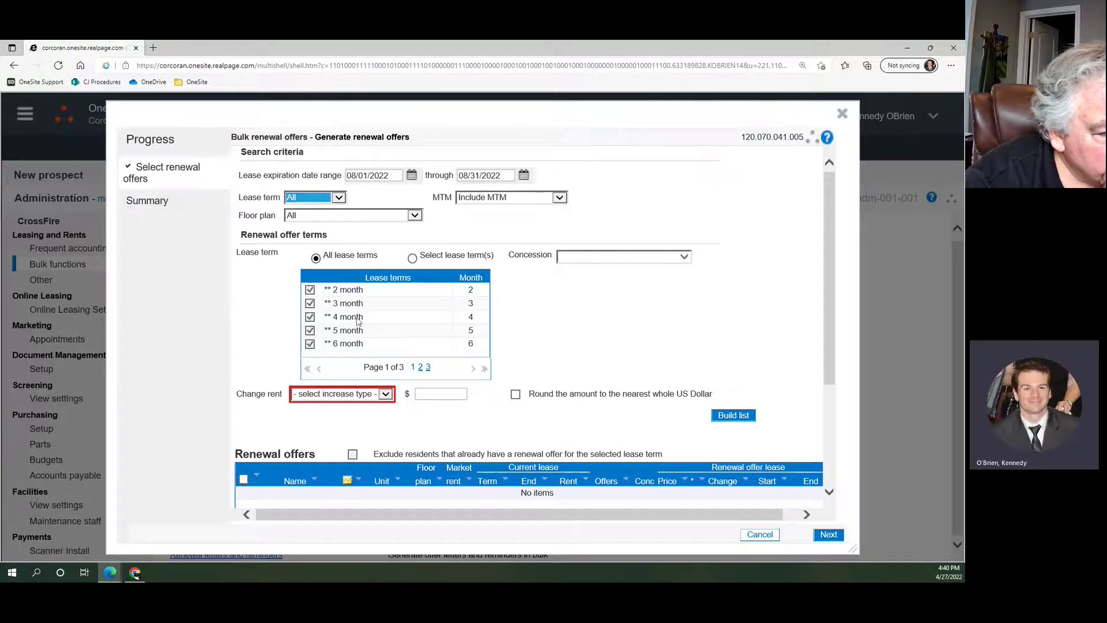
{"action": "left_click", "coordinate": [420, 367]}
{"action": "left_click", "coordinate": [428, 368]}
{"action": "left_click", "coordinate": [412, 367]}
{"action": "left_click", "coordinate": [413, 258]}
{"action": "left_click", "coordinate": [428, 367]}
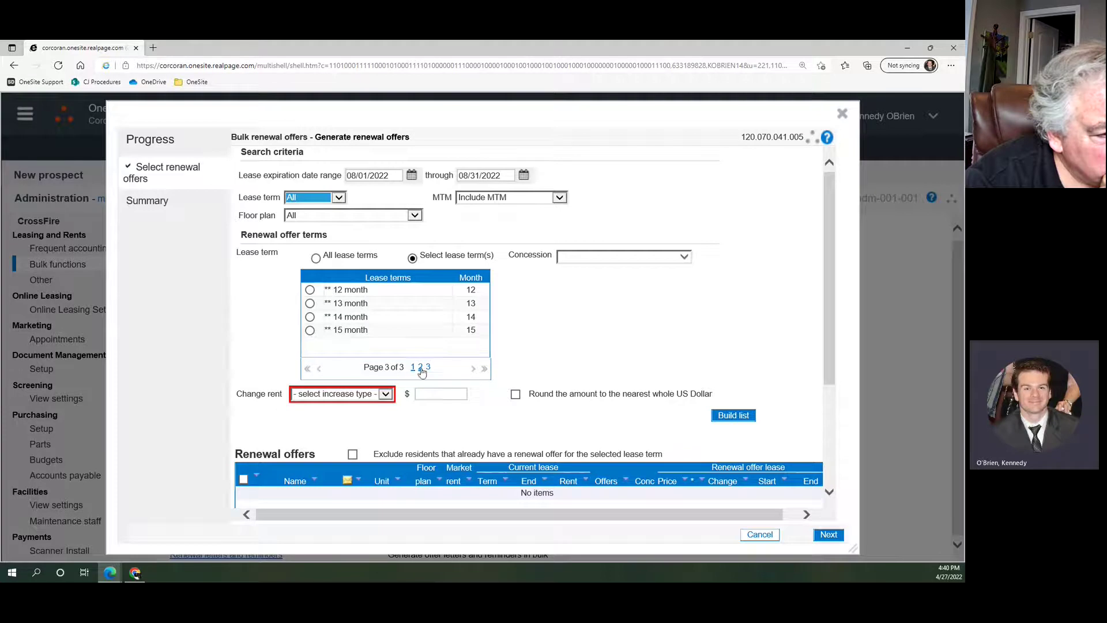
{"action": "left_click", "coordinate": [310, 289]}
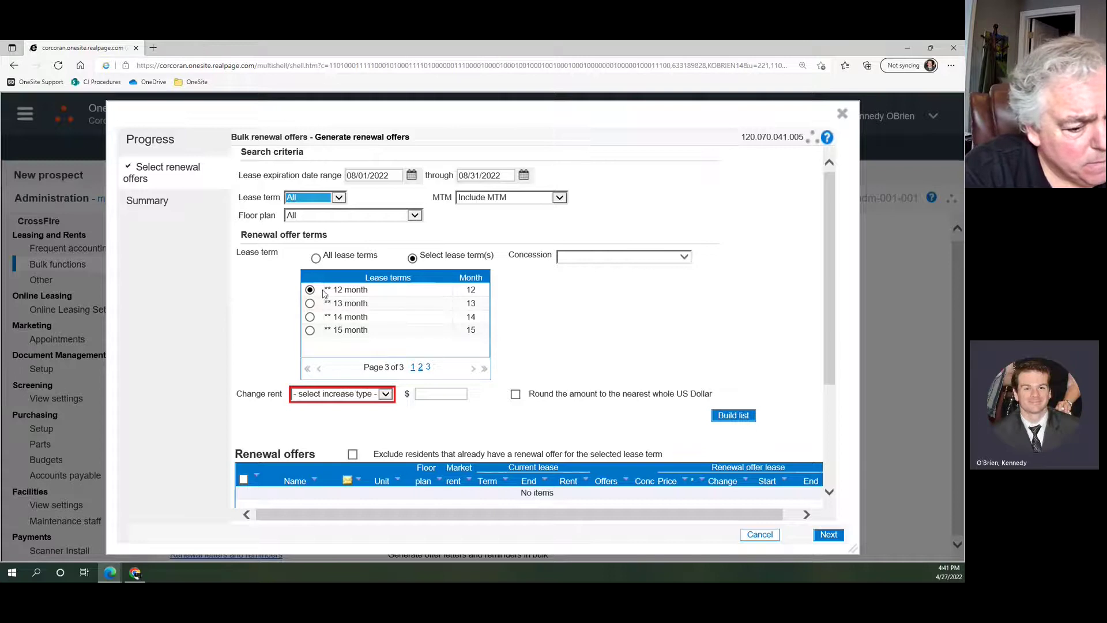
Set Change rent to a 5 percent increase, rounded to the nearest whole dollar.
{"action": "scroll", "coordinate": [492, 350], "scroll_direction": "down", "scroll_amount": 1}
{"action": "scroll", "coordinate": [493, 349], "scroll_direction": "down", "scroll_amount": 1}
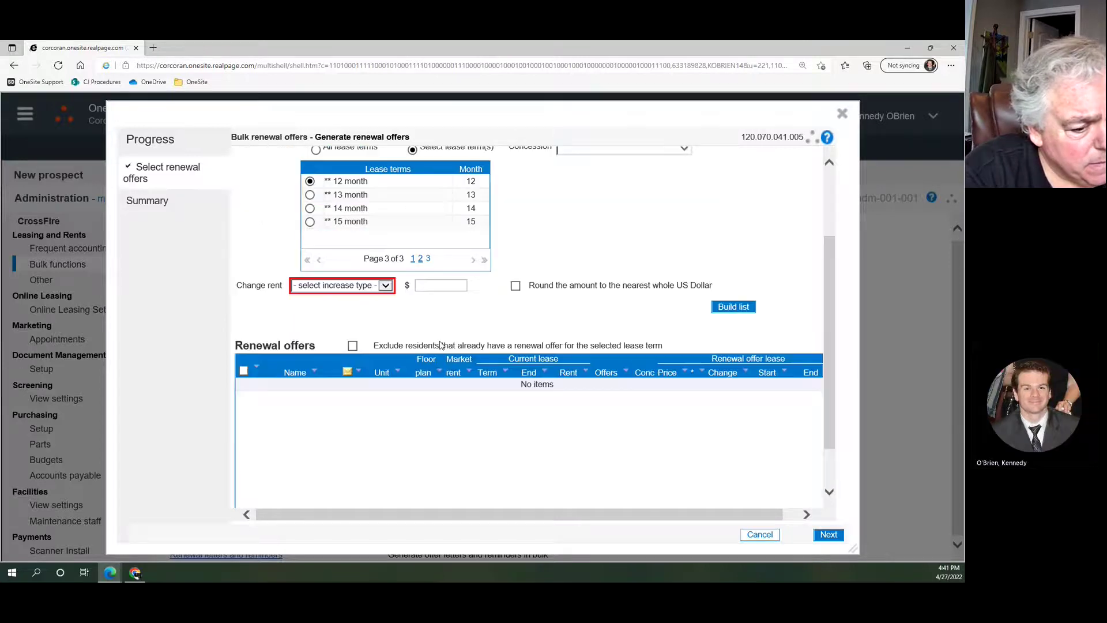
{"action": "left_click", "coordinate": [336, 284]}
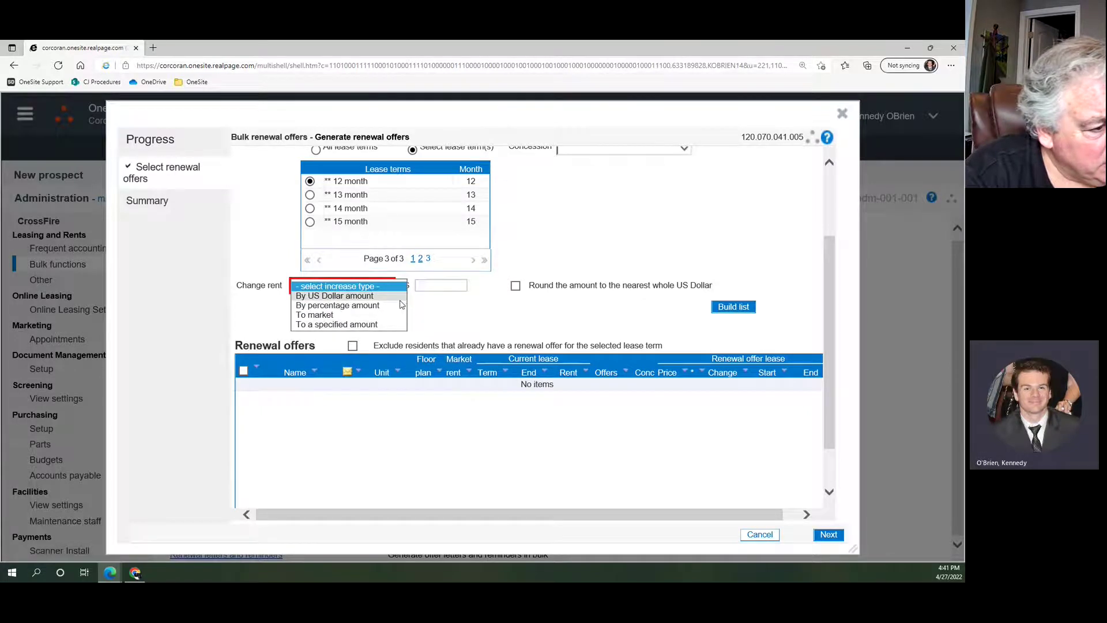
{"action": "left_click", "coordinate": [377, 315]}
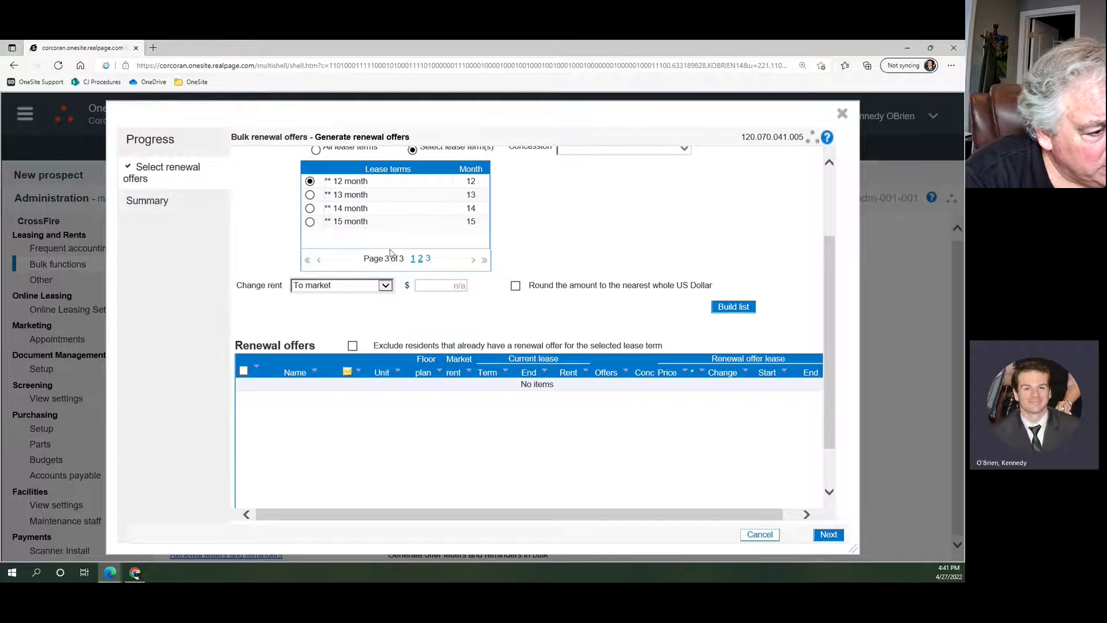
{"action": "left_click", "coordinate": [385, 285]}
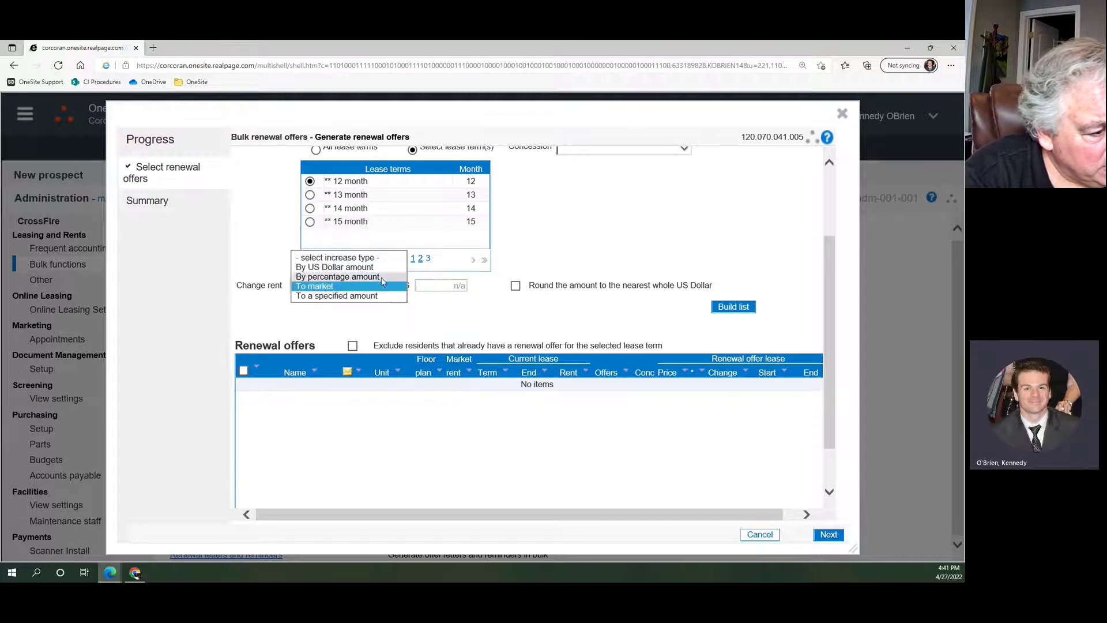
{"action": "left_click", "coordinate": [337, 277]}
{"action": "left_click", "coordinate": [445, 282]}
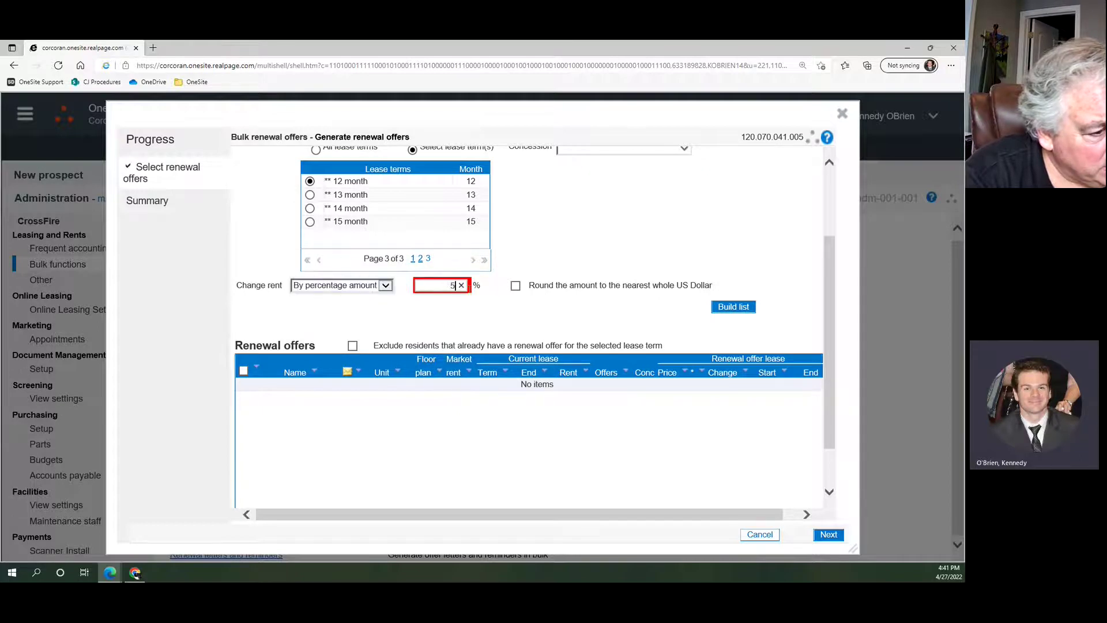
{"action": "left_click", "coordinate": [494, 318]}
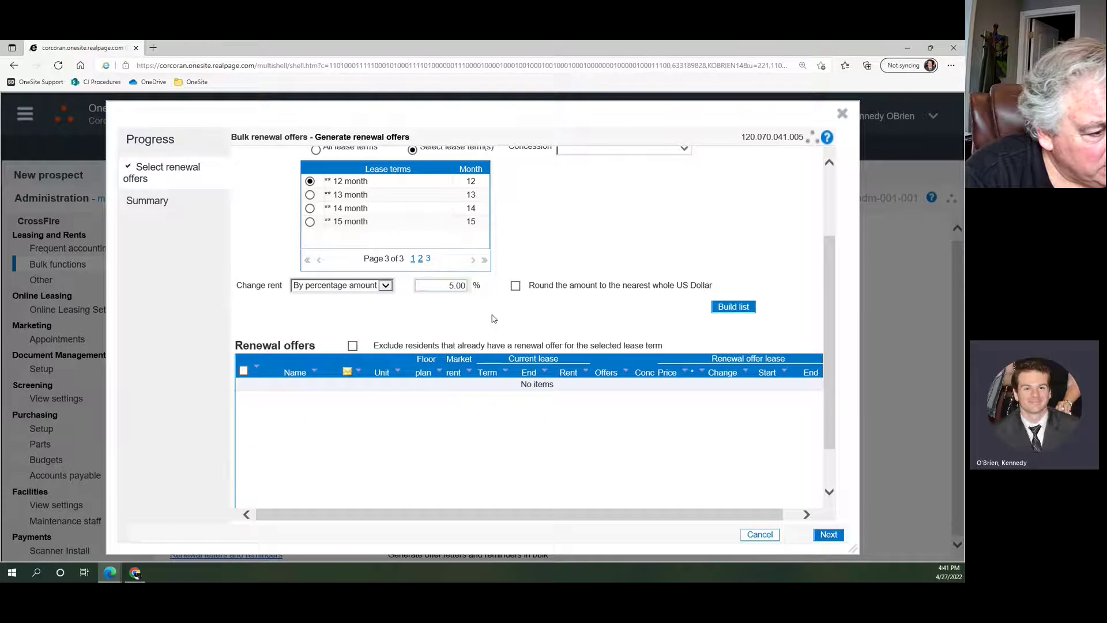
{"action": "left_click", "coordinate": [514, 286]}
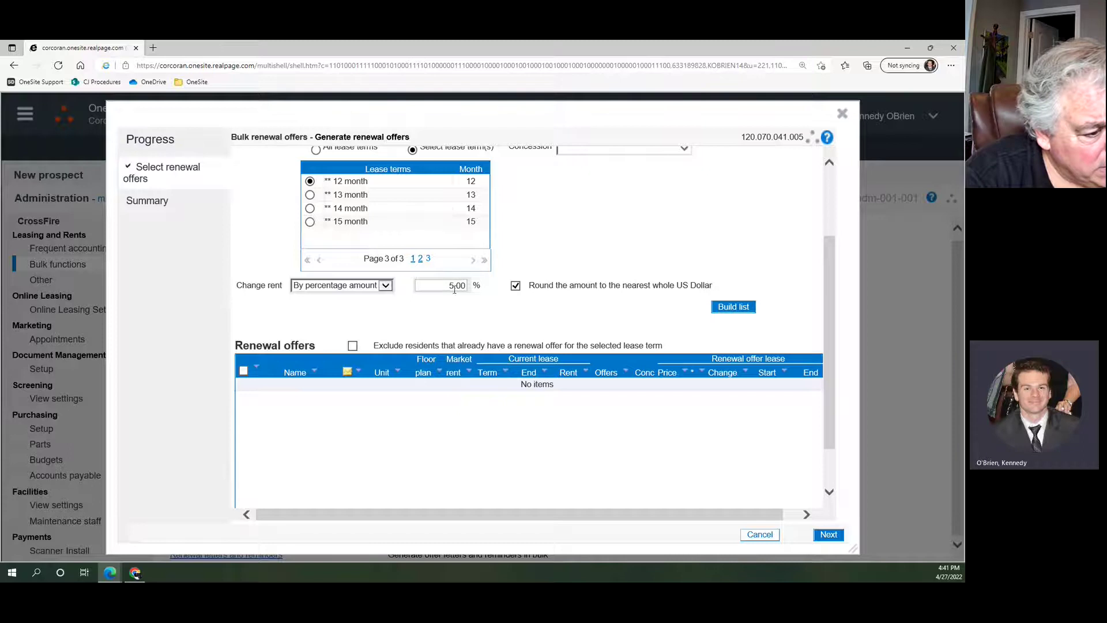
Build the renewal offers list and scroll through the 15-page results grid.
{"action": "left_click", "coordinate": [733, 307]}
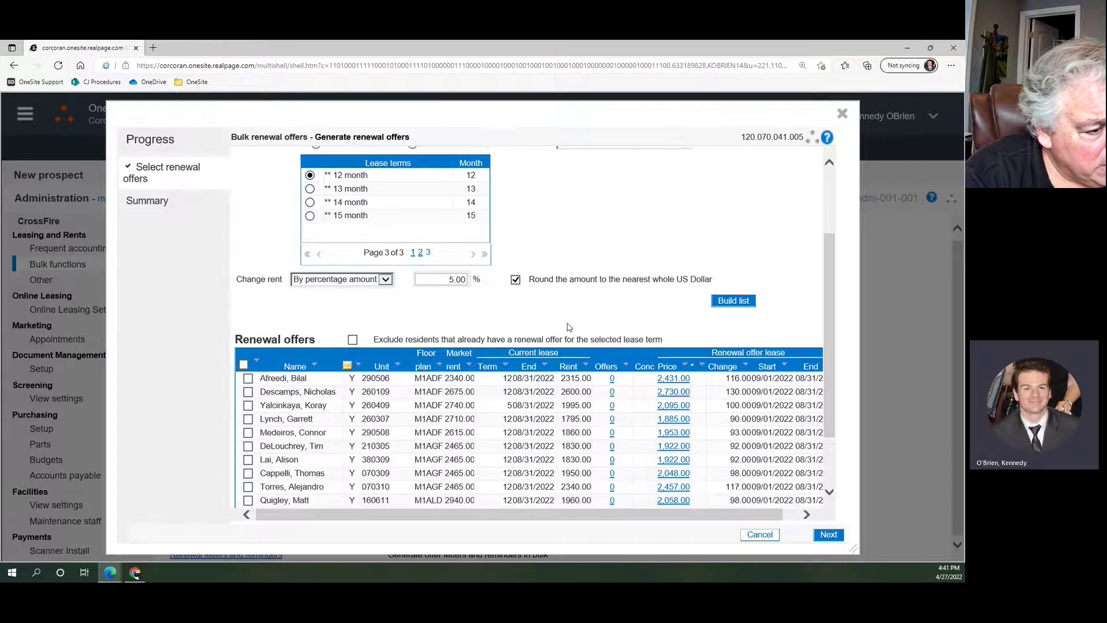
{"action": "scroll", "coordinate": [564, 326], "scroll_direction": "down", "scroll_amount": 3}
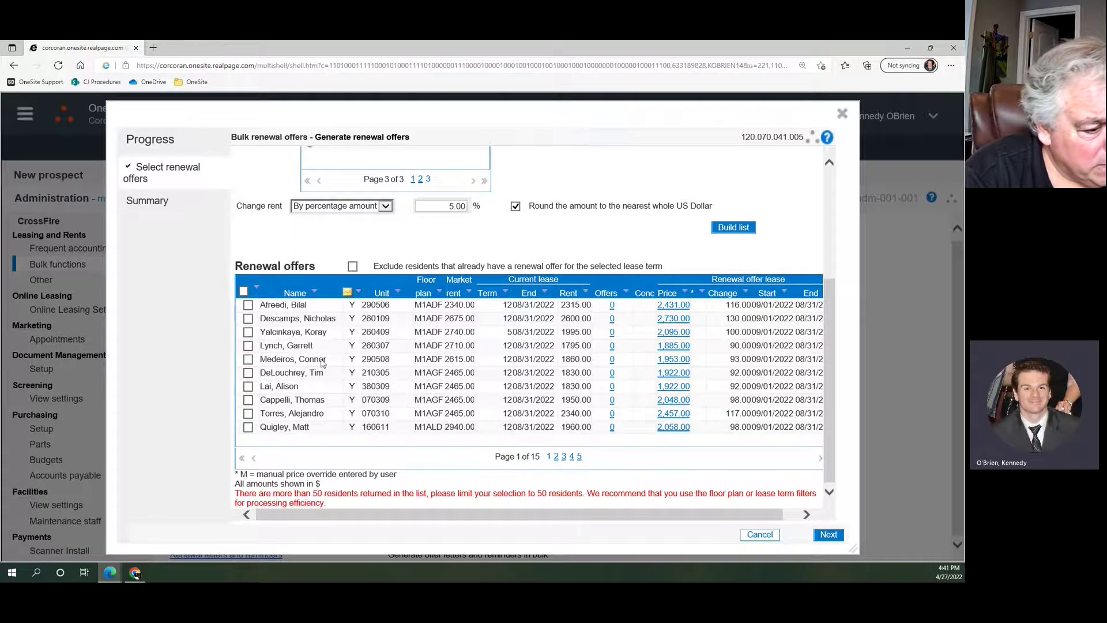
{"action": "scroll", "coordinate": [396, 358], "scroll_direction": "up", "scroll_amount": 5}
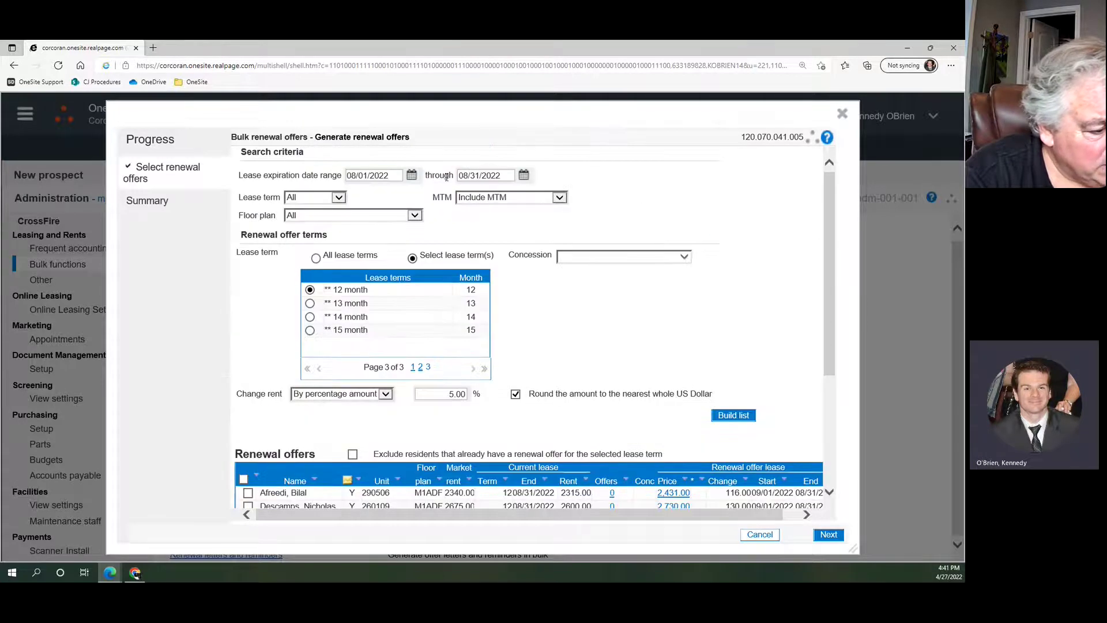
{"action": "scroll", "coordinate": [782, 389], "scroll_direction": "down", "scroll_amount": 5}
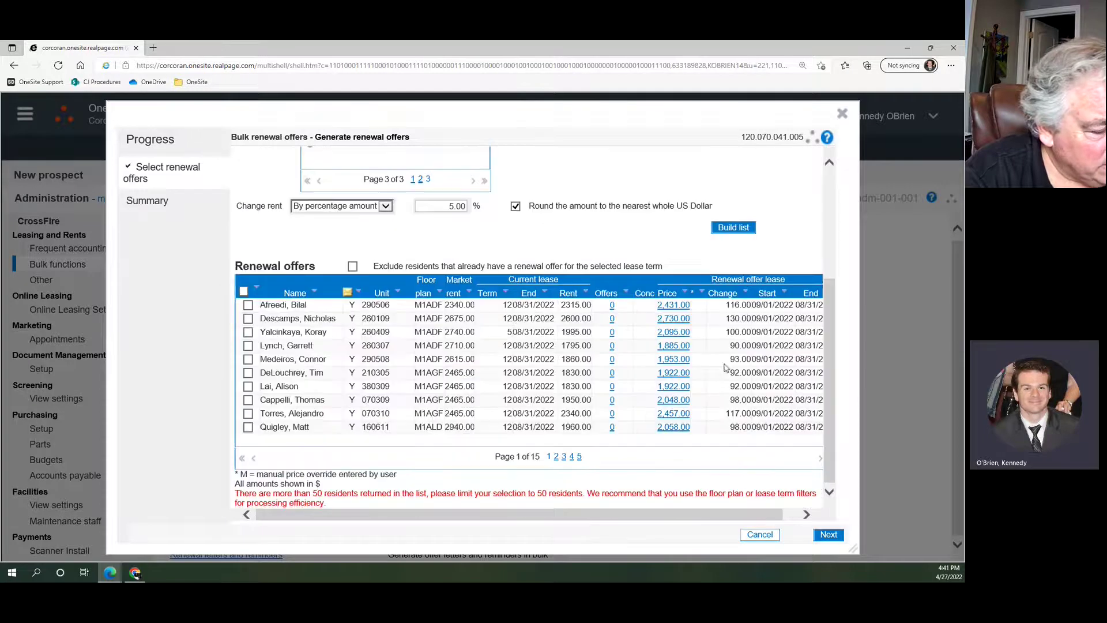
{"action": "scroll", "coordinate": [531, 322], "scroll_direction": "up", "scroll_amount": 2}
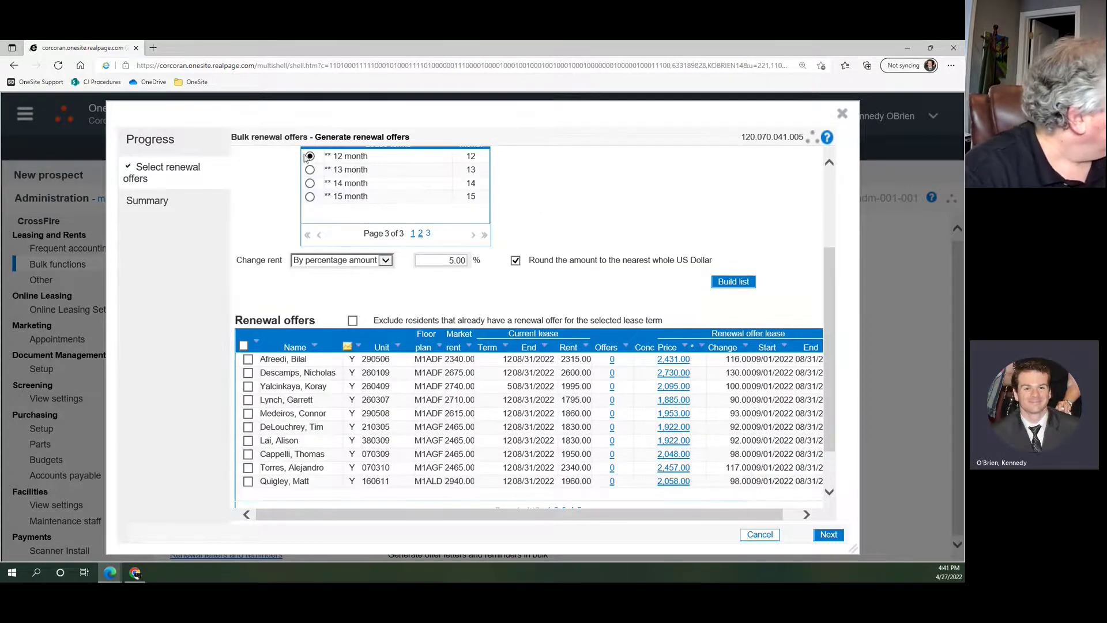
{"action": "scroll", "coordinate": [521, 229], "scroll_direction": "down", "scroll_amount": 2}
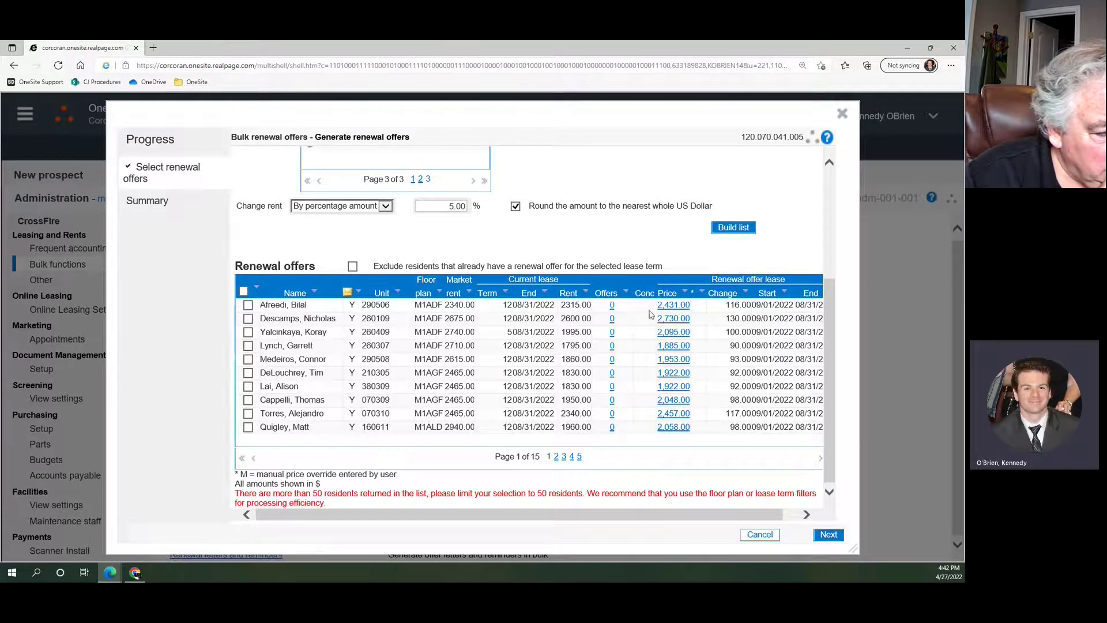
Override the first resident's offer price to 2,450, keeping the percentage increase type.
{"action": "left_click", "coordinate": [672, 306]}
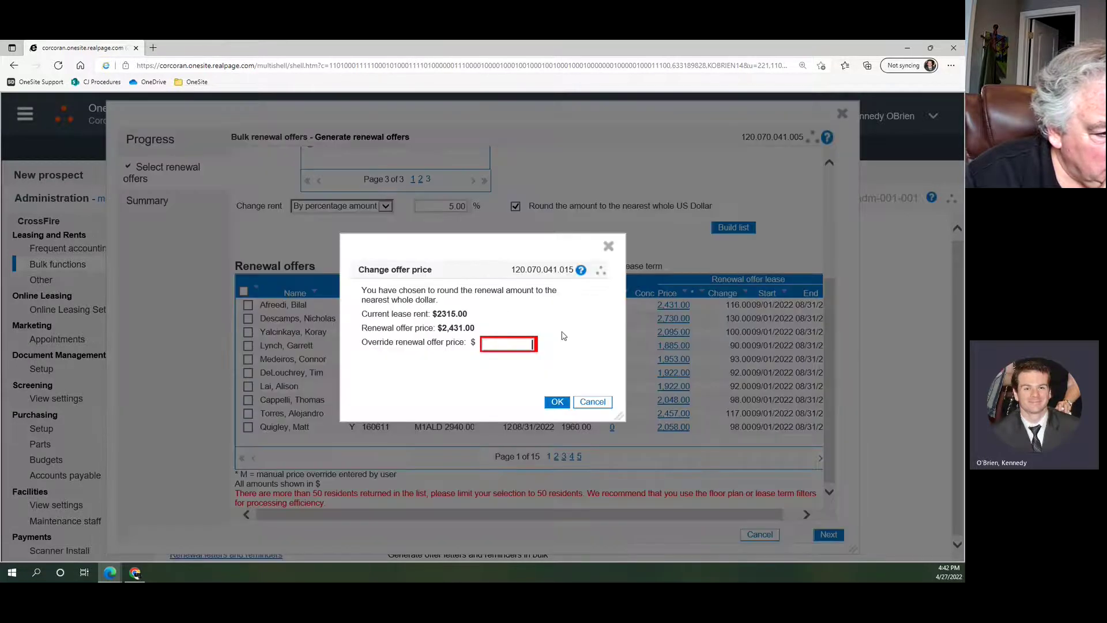
{"action": "type", "text": "2450"}
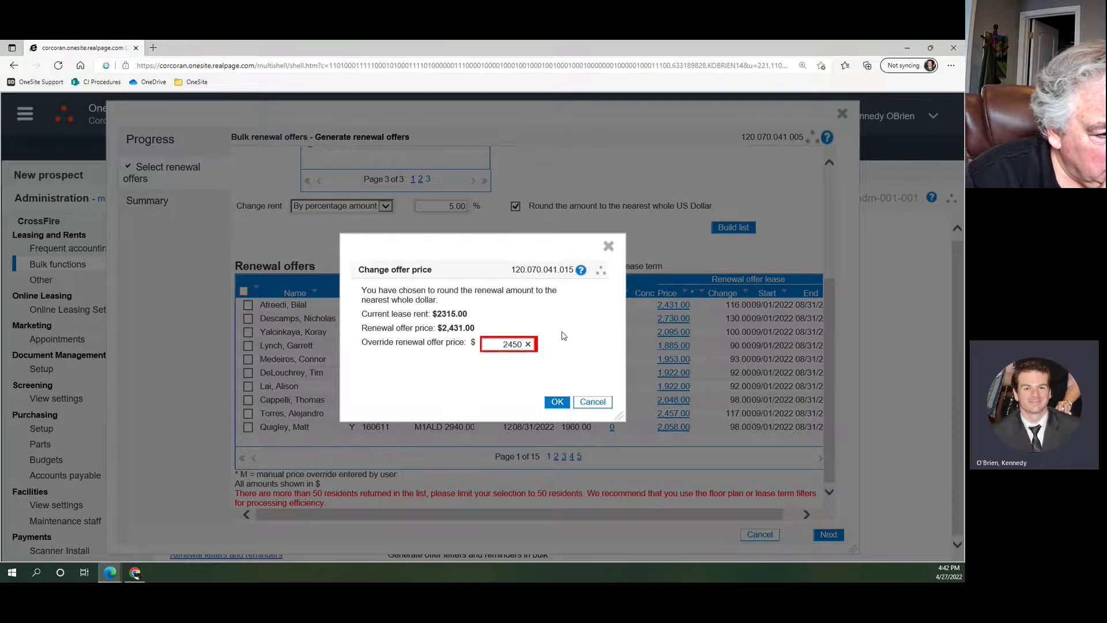
{"action": "left_click", "coordinate": [555, 401]}
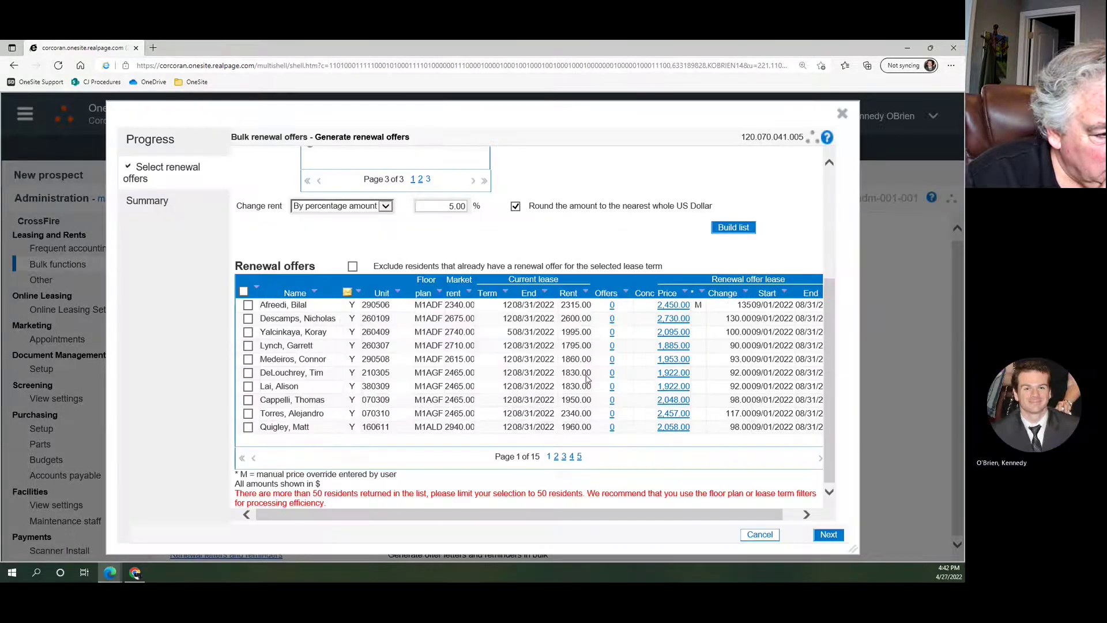
{"action": "left_click", "coordinate": [385, 205]}
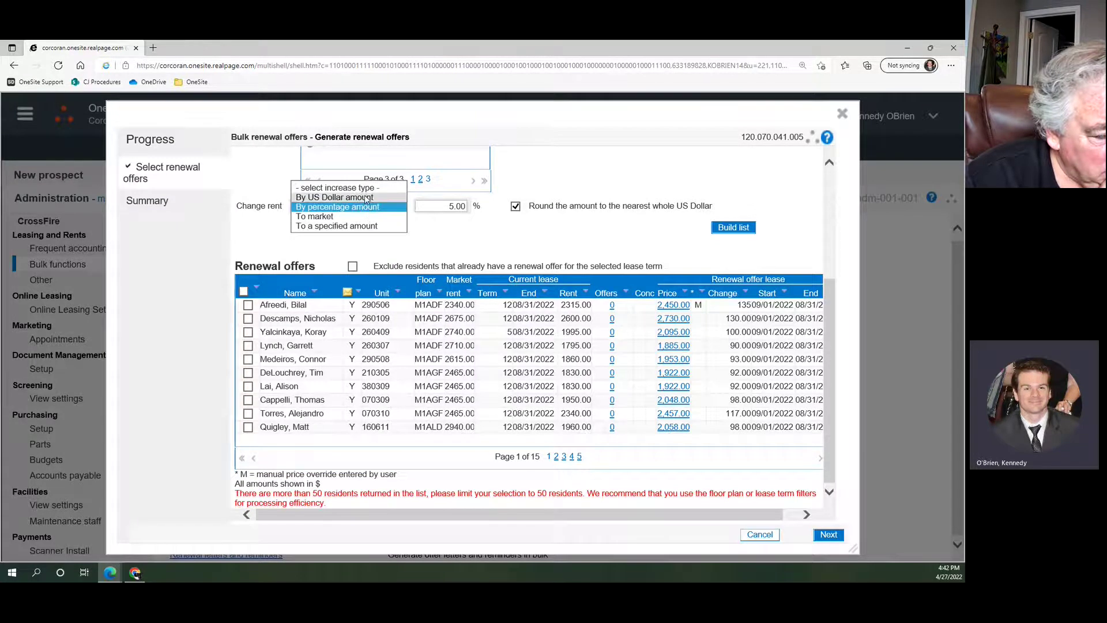
{"action": "left_click", "coordinate": [380, 207]}
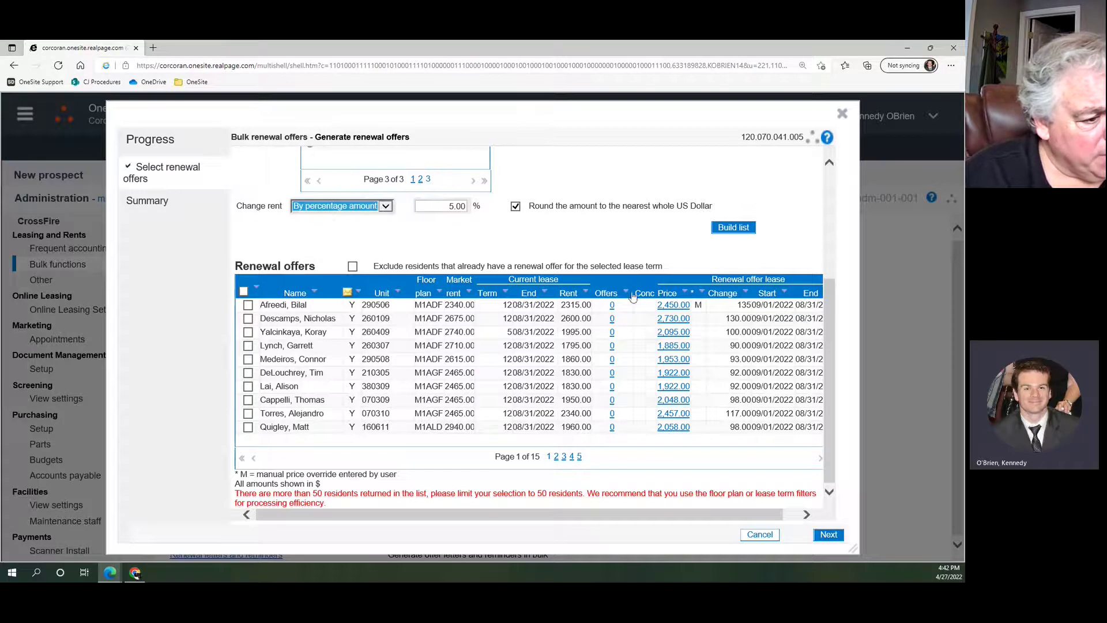
{"action": "left_click", "coordinate": [554, 242]}
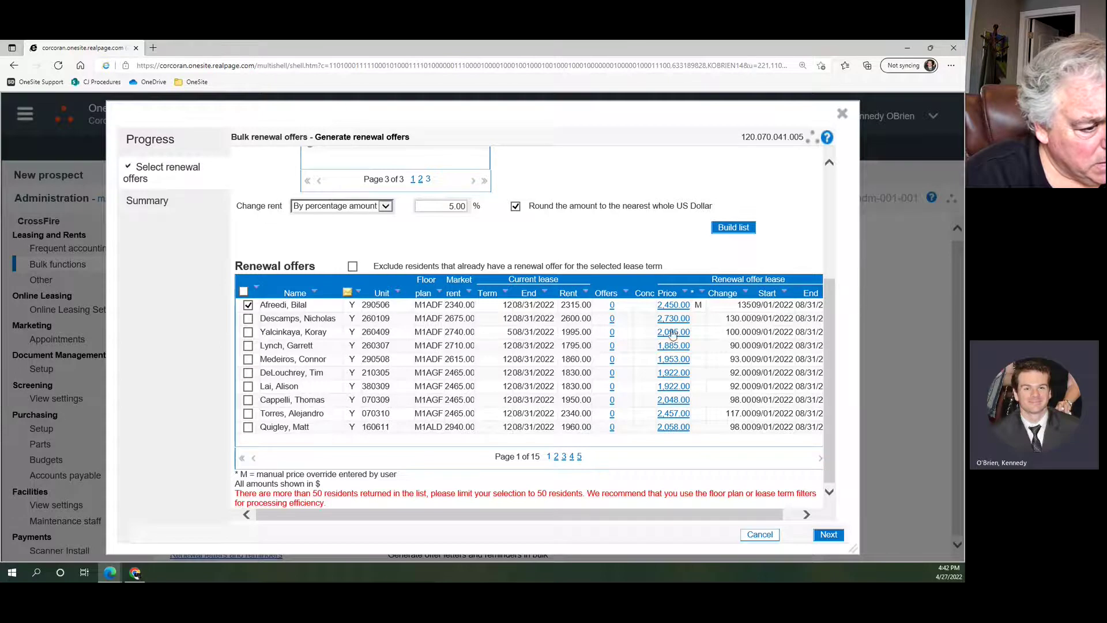
Tick the remaining residents' renewal offers on page 1 of the grid.
{"action": "left_click", "coordinate": [248, 318]}
{"action": "left_click", "coordinate": [248, 332]}
{"action": "left_click", "coordinate": [248, 345]}
{"action": "left_click", "coordinate": [248, 359]}
{"action": "left_click", "coordinate": [247, 386]}
{"action": "left_click", "coordinate": [248, 399]}
{"action": "left_click", "coordinate": [248, 413]}
{"action": "left_click", "coordinate": [248, 426]}
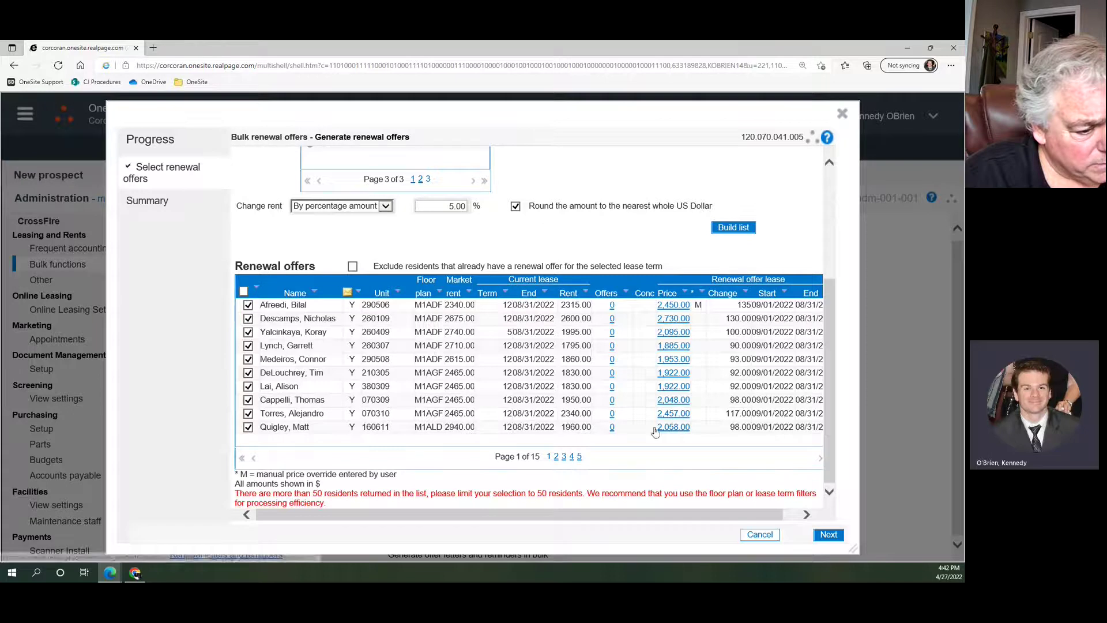
Tick the residents' renewal offers on page 2.
{"action": "left_click", "coordinate": [557, 456]}
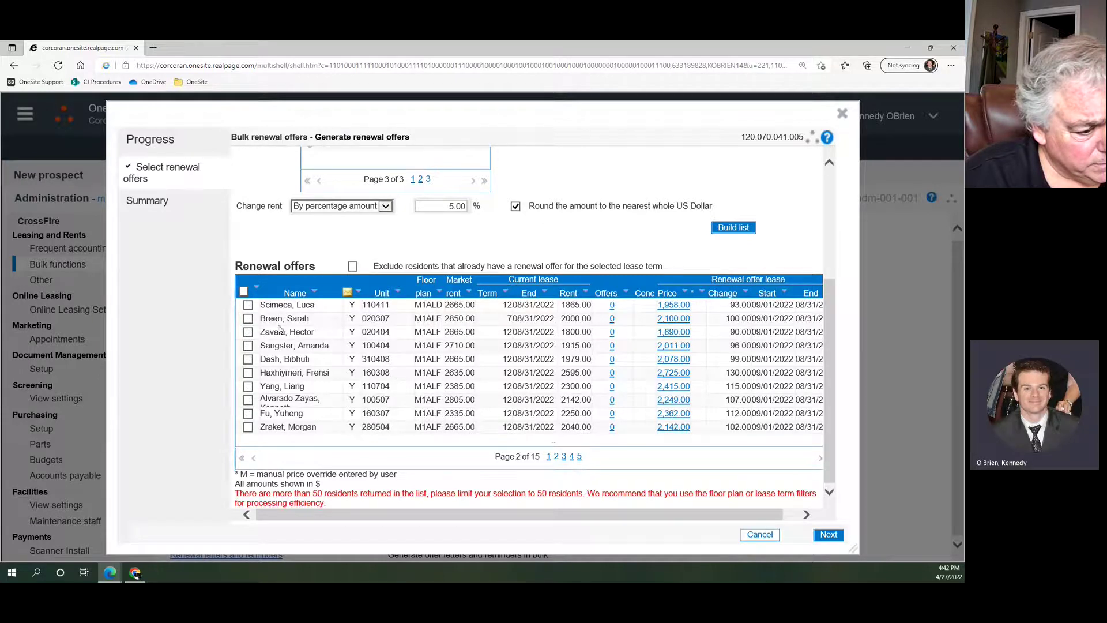
{"action": "left_click", "coordinate": [248, 306]}
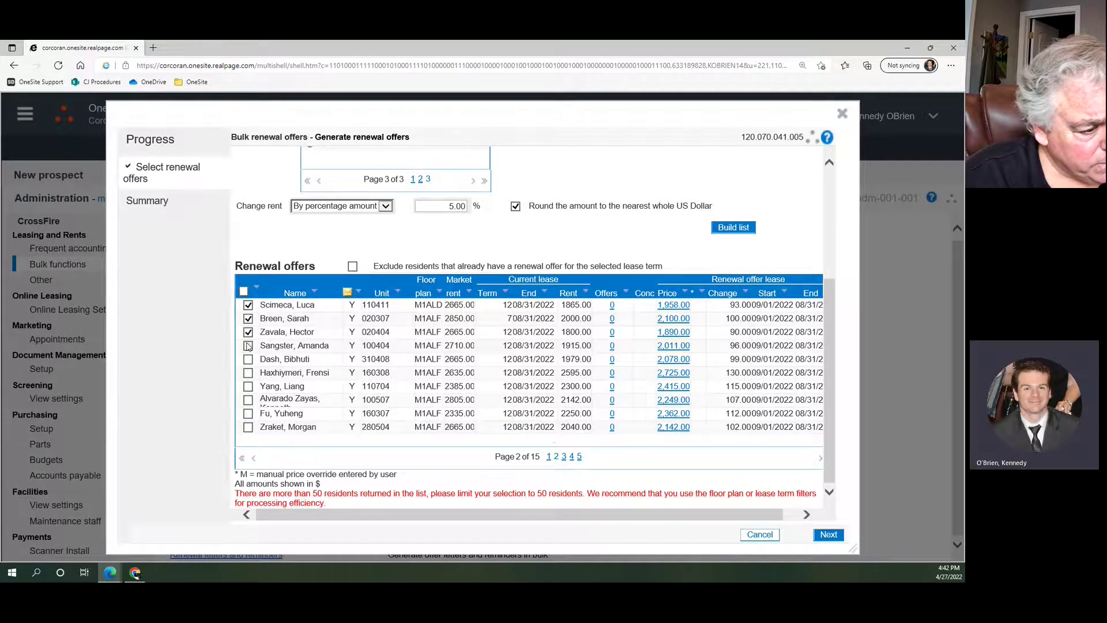
{"action": "left_click", "coordinate": [248, 373]}
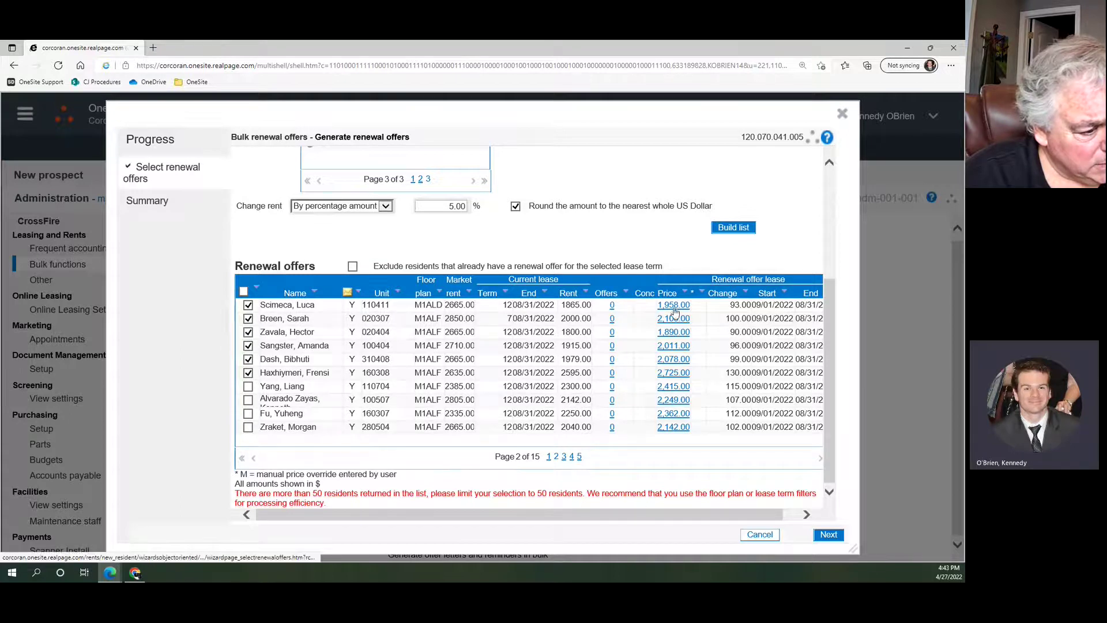
{"action": "left_click", "coordinate": [248, 386]}
{"action": "left_click", "coordinate": [248, 399]}
{"action": "left_click", "coordinate": [248, 414]}
{"action": "left_click", "coordinate": [248, 427]}
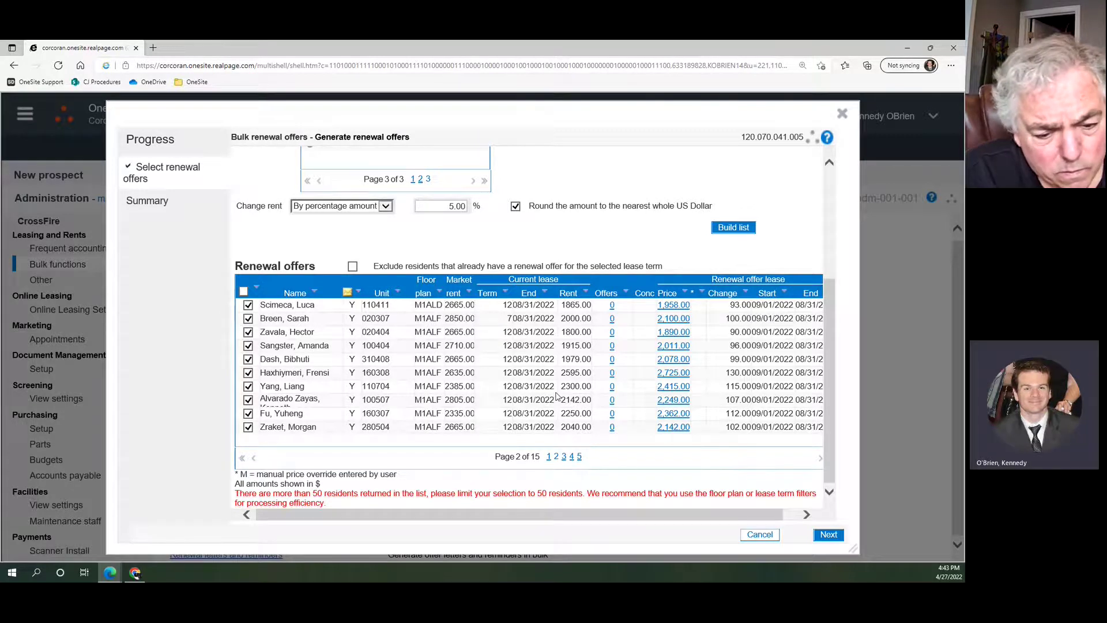
Tick the first residents on page 3 and advance to the Summary step.
{"action": "left_click", "coordinate": [563, 457]}
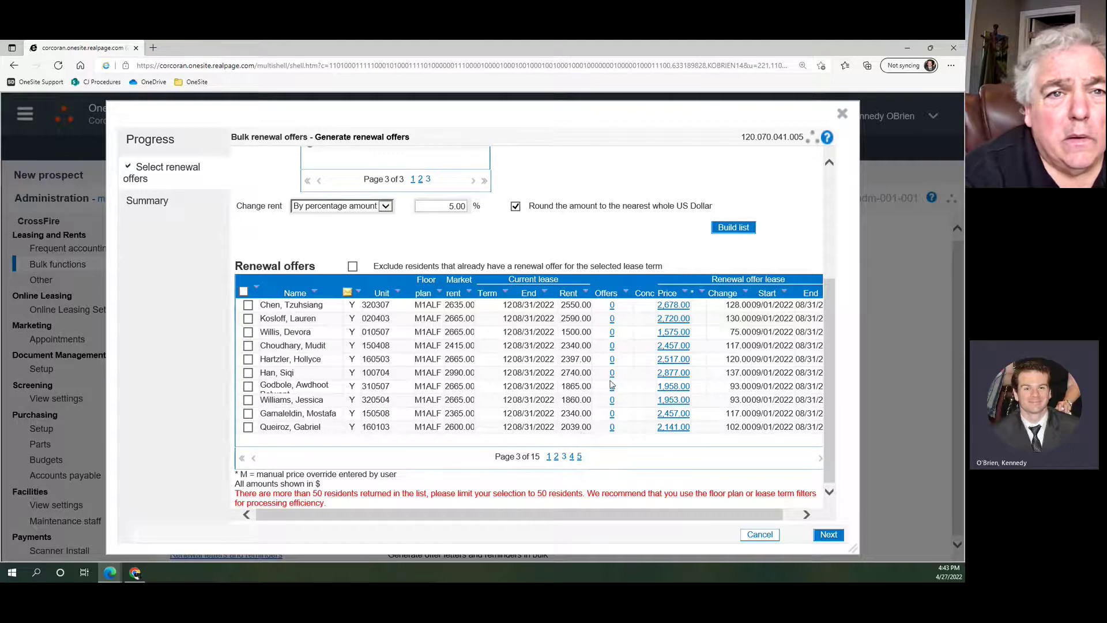
{"action": "left_click", "coordinate": [248, 305]}
{"action": "left_click", "coordinate": [247, 318]}
{"action": "left_click", "coordinate": [248, 332]}
{"action": "left_click", "coordinate": [248, 345]}
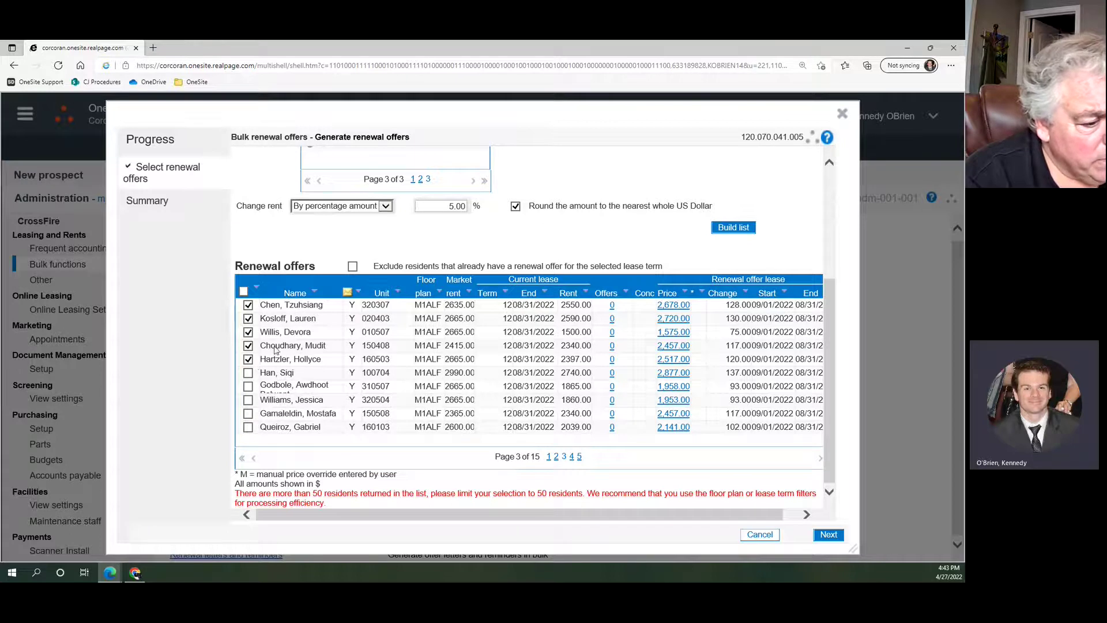
{"action": "left_click", "coordinate": [828, 535]}
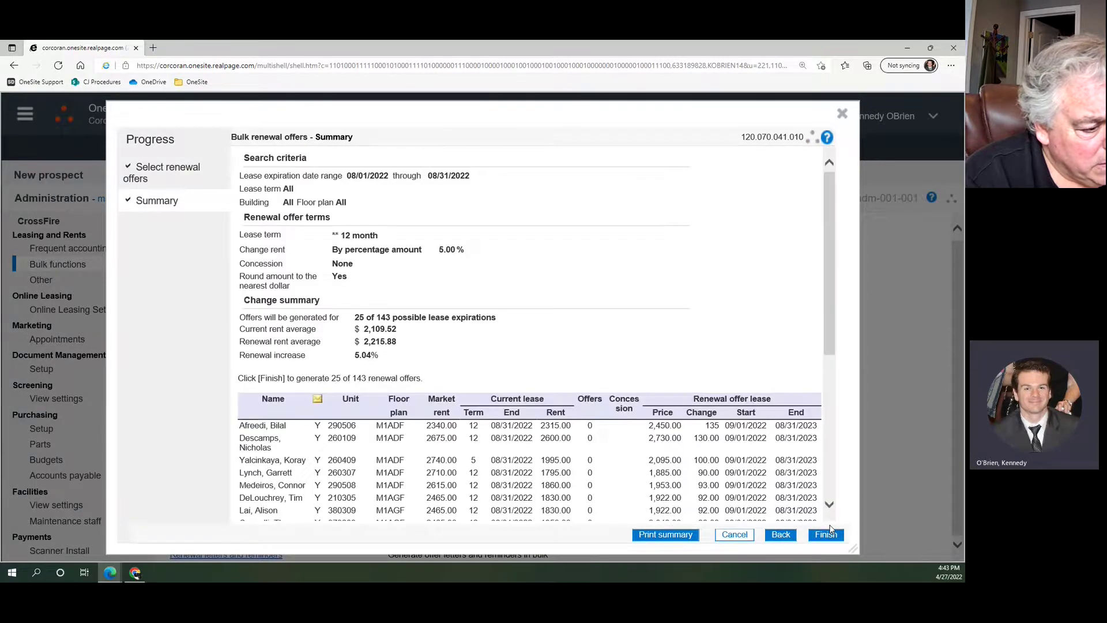
{"action": "scroll", "coordinate": [657, 265], "scroll_direction": "down", "scroll_amount": 5}
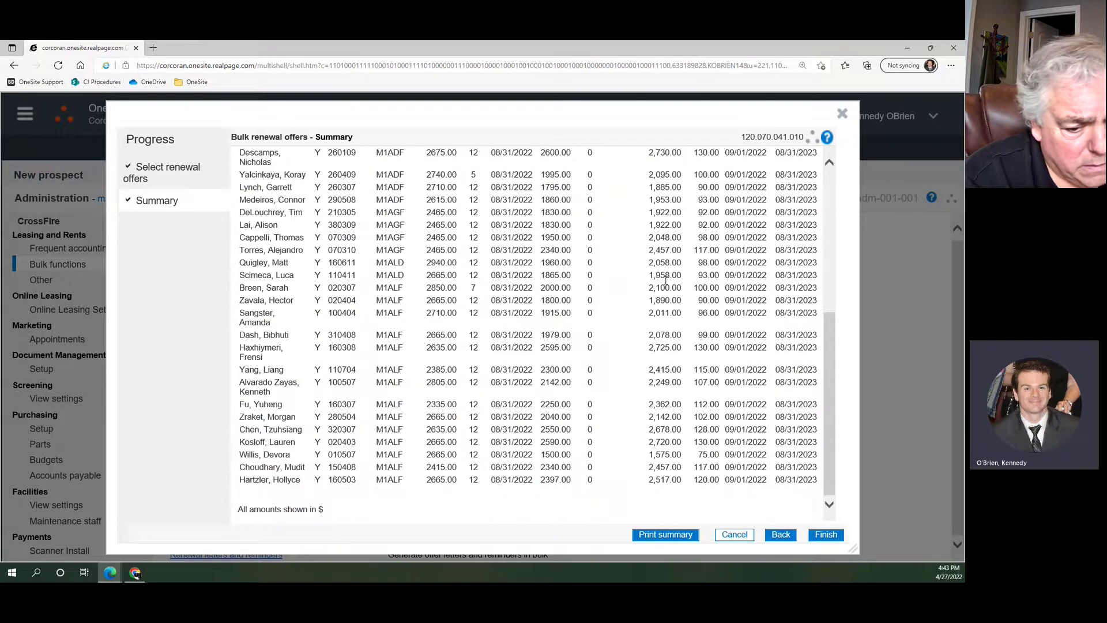
{"action": "scroll", "coordinate": [723, 365], "scroll_direction": "up", "scroll_amount": 5}
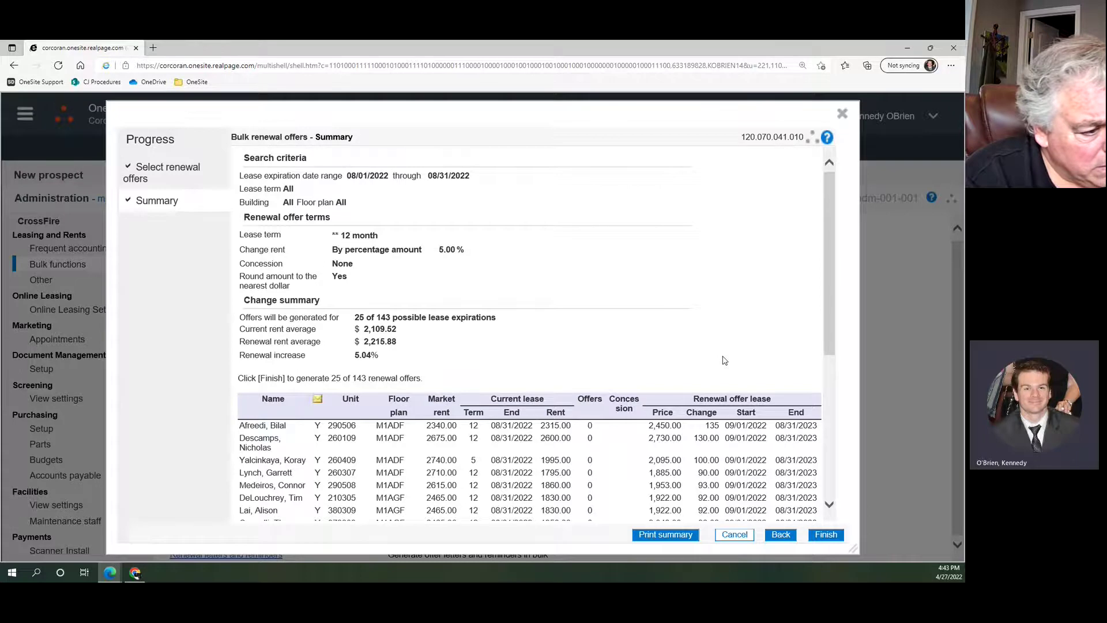
{"action": "scroll", "coordinate": [724, 361], "scroll_direction": "down", "scroll_amount": 5}
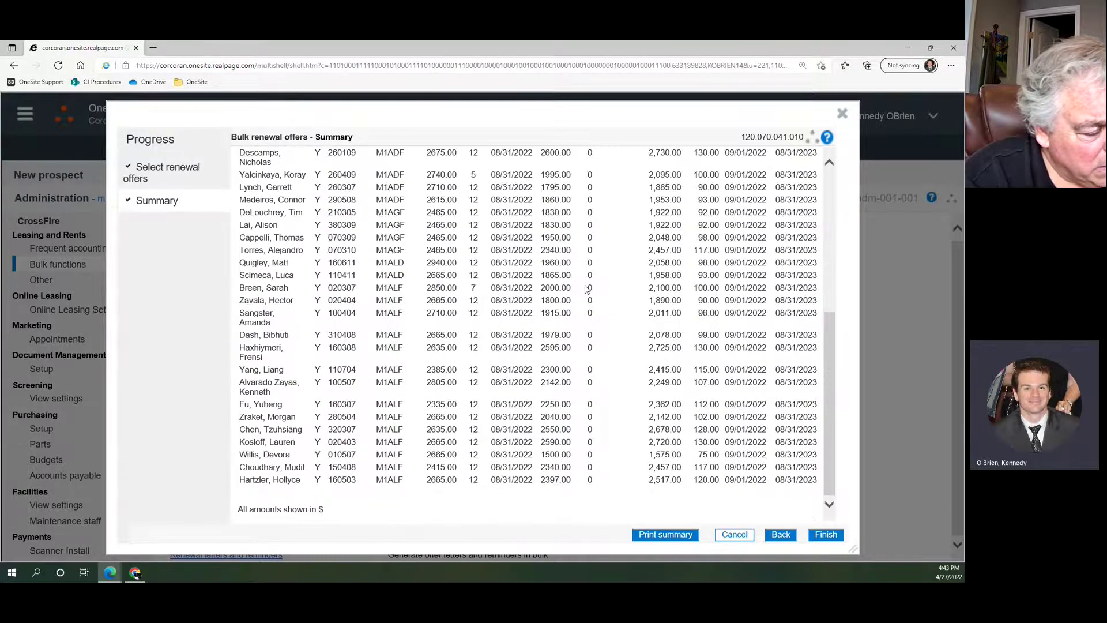
{"action": "scroll", "coordinate": [587, 289], "scroll_direction": "up", "scroll_amount": 5}
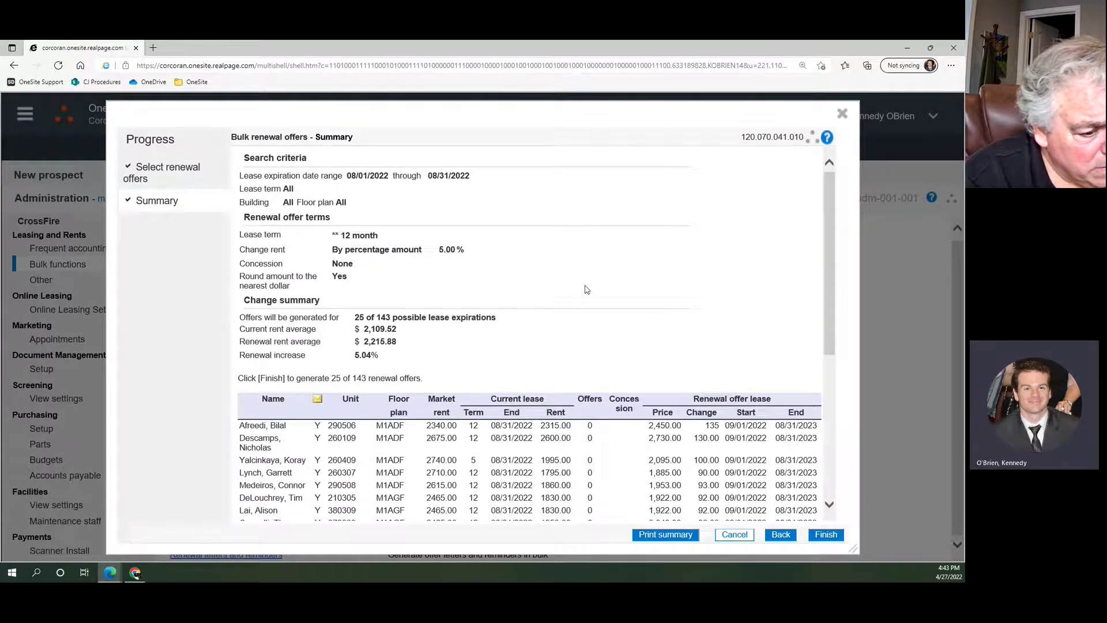
{"action": "scroll", "coordinate": [586, 289], "scroll_direction": "down", "scroll_amount": 4}
{"action": "scroll", "coordinate": [586, 288], "scroll_direction": "up", "scroll_amount": 4}
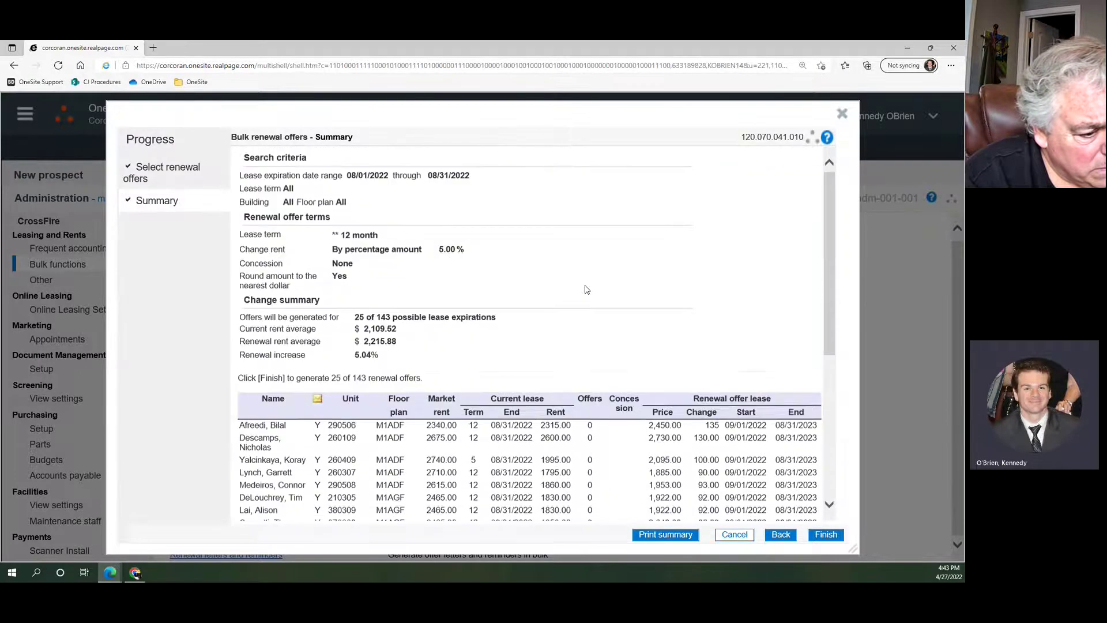
{"action": "scroll", "coordinate": [586, 288], "scroll_direction": "down", "scroll_amount": 2}
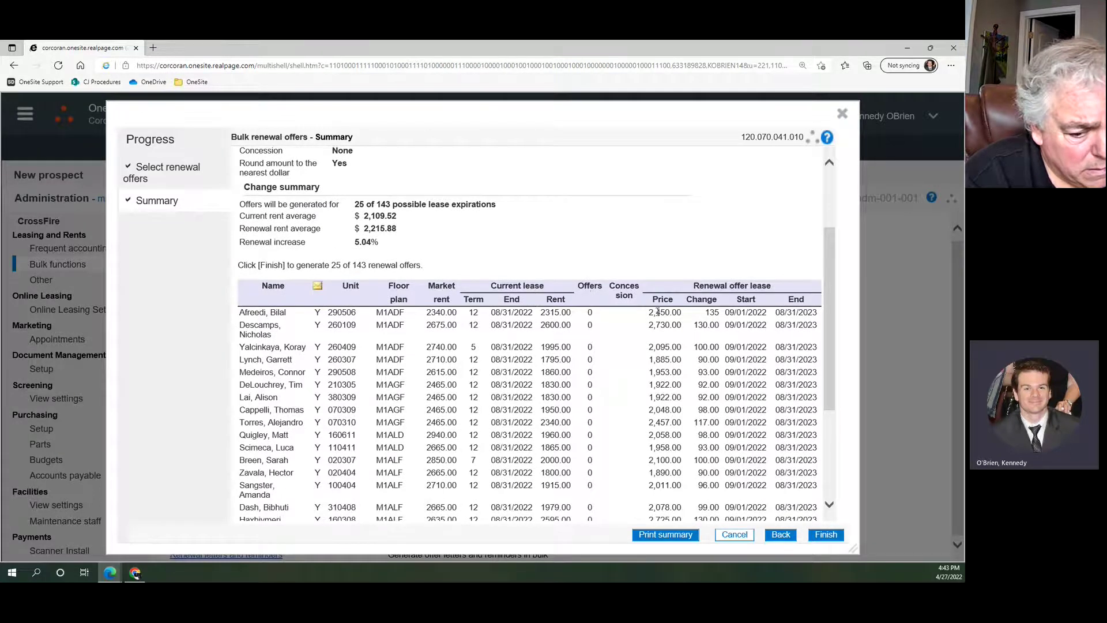
{"action": "scroll", "coordinate": [658, 311], "scroll_direction": "up", "scroll_amount": 2}
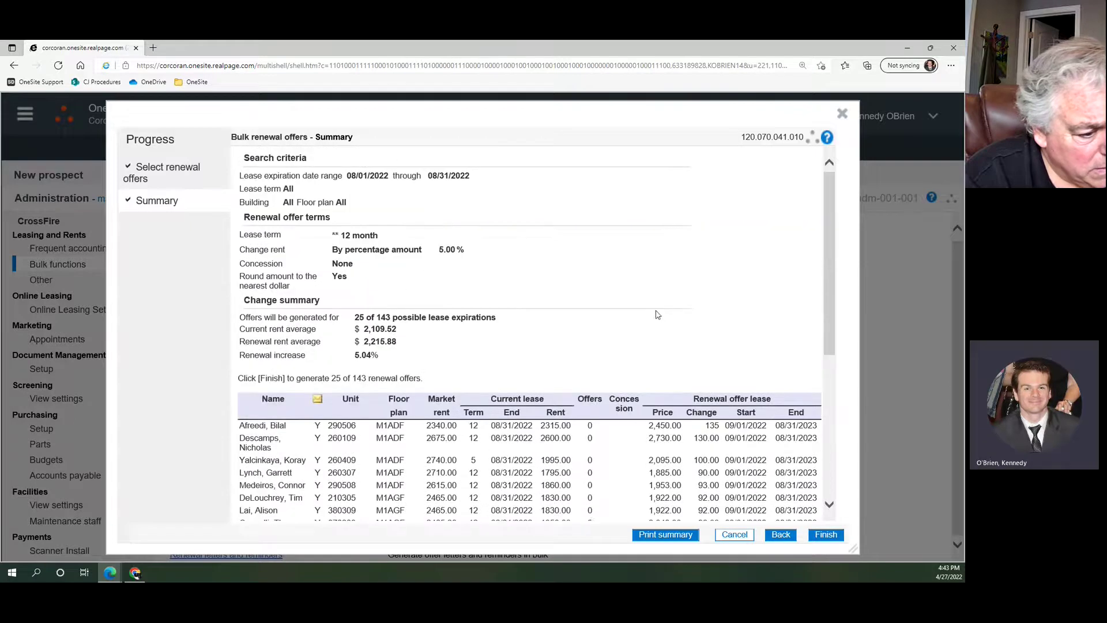
{"action": "scroll", "coordinate": [785, 364], "scroll_direction": "down", "scroll_amount": 5}
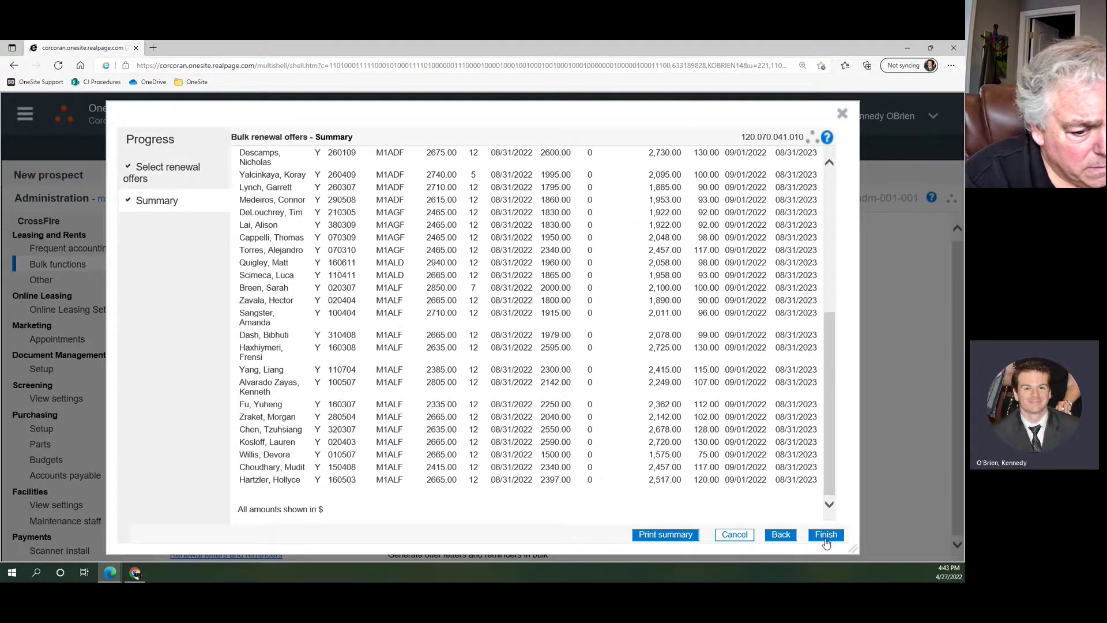
{"action": "scroll", "coordinate": [663, 375], "scroll_direction": "up", "scroll_amount": 5}
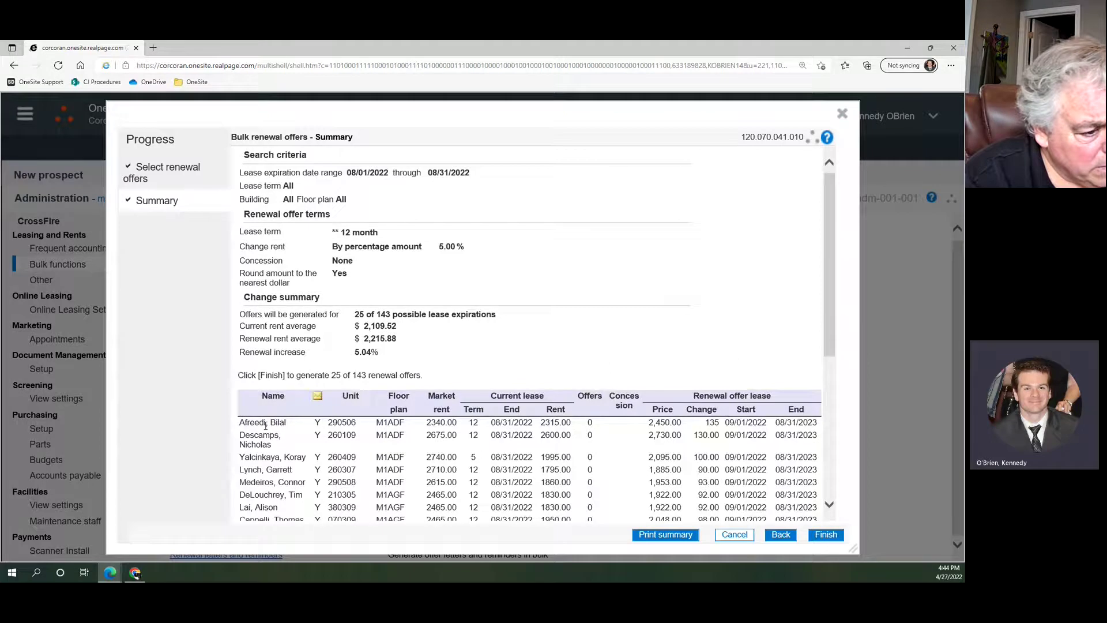
{"action": "scroll", "coordinate": [518, 360], "scroll_direction": "down", "scroll_amount": 3}
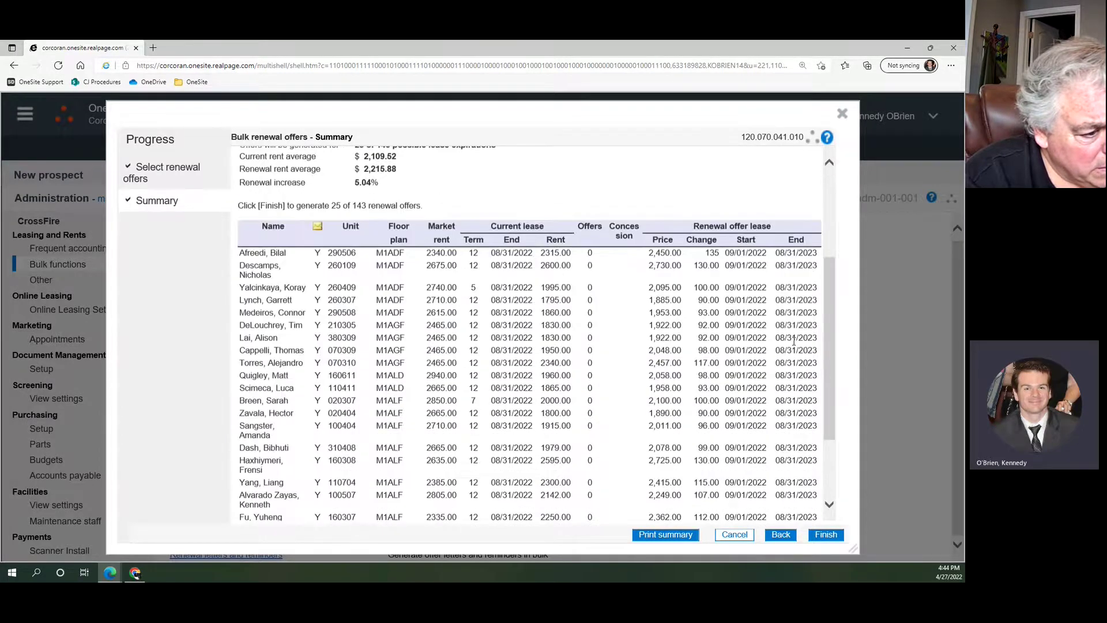
{"action": "scroll", "coordinate": [794, 341], "scroll_direction": "down", "scroll_amount": 2}
{"action": "scroll", "coordinate": [750, 438], "scroll_direction": "up", "scroll_amount": 2}
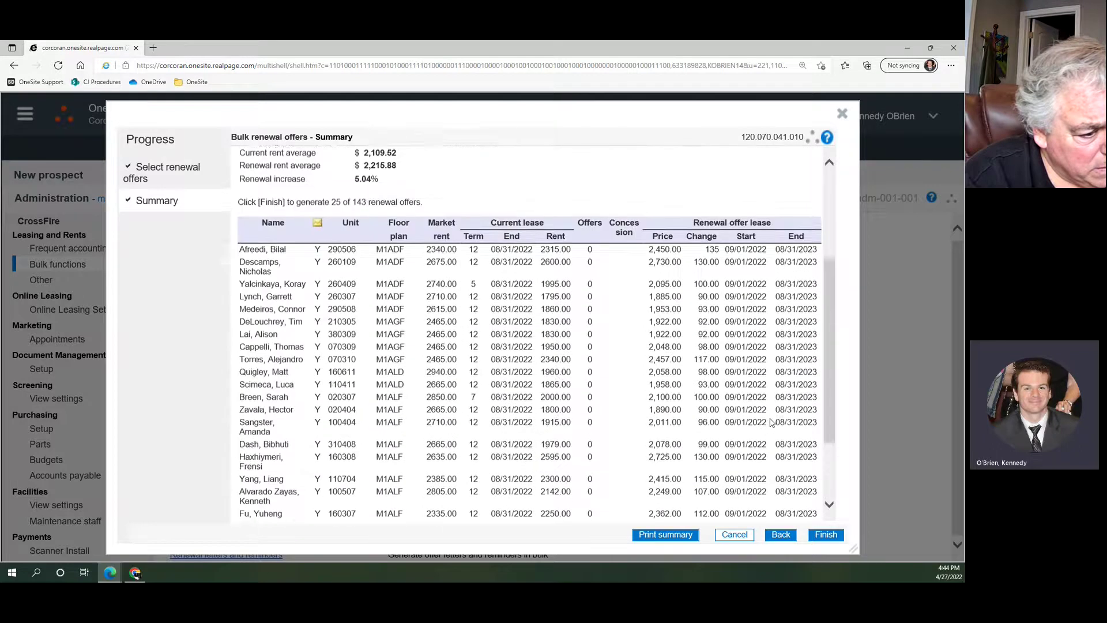
Start printing the renewal summary, cancel the Print dialog, and review the summary.
{"action": "left_click", "coordinate": [669, 534]}
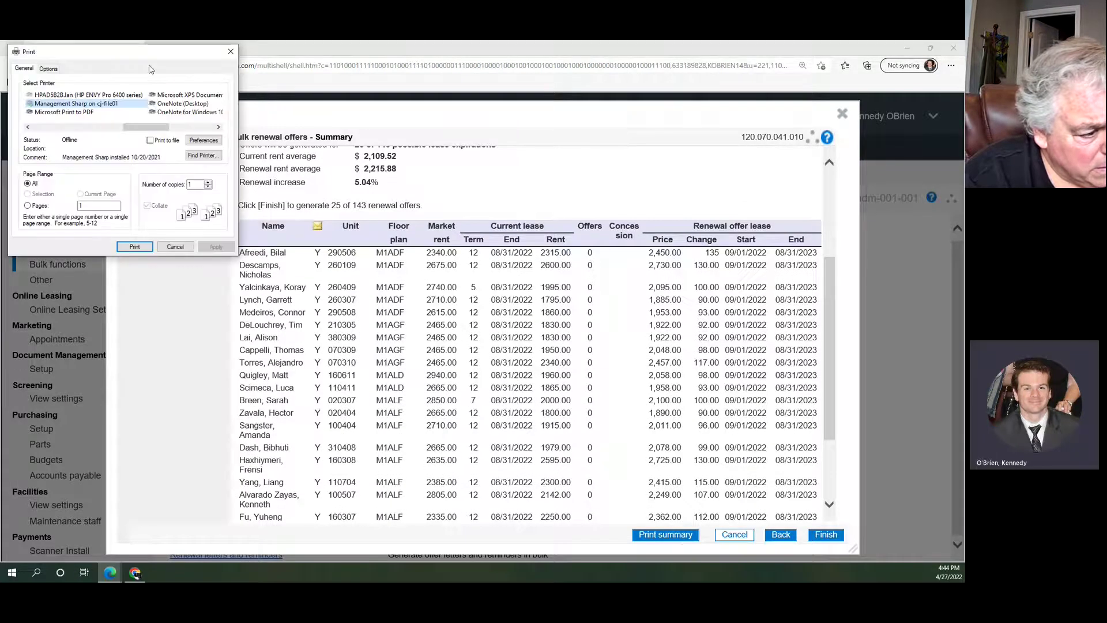
{"action": "left_click_drag", "start_coordinate": [131, 55], "coordinate": [164, 64]}
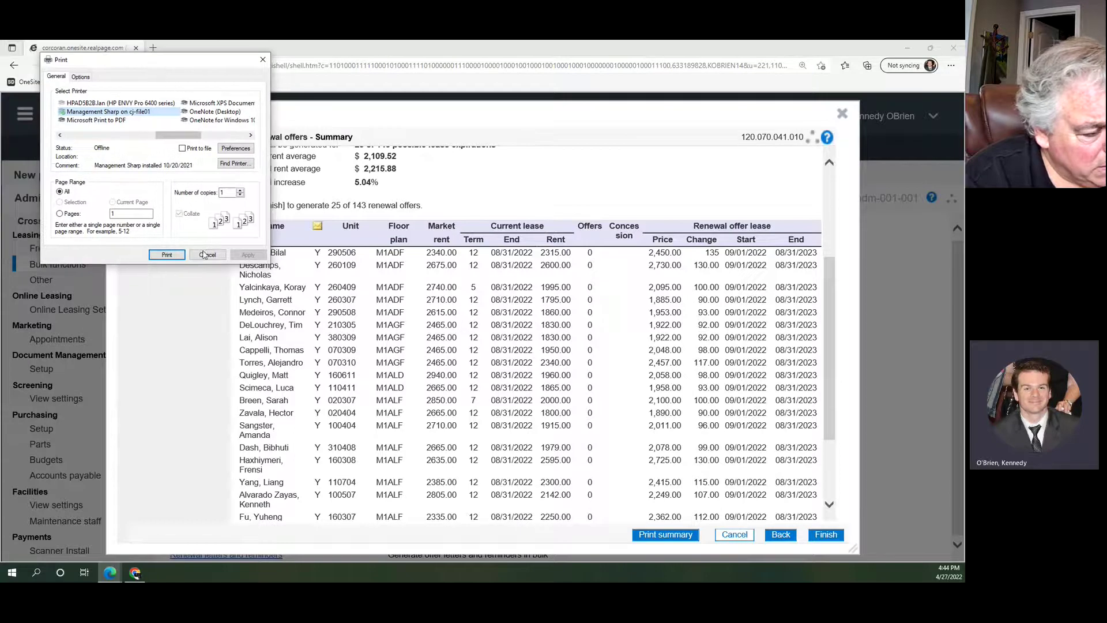
{"action": "left_click", "coordinate": [222, 257]}
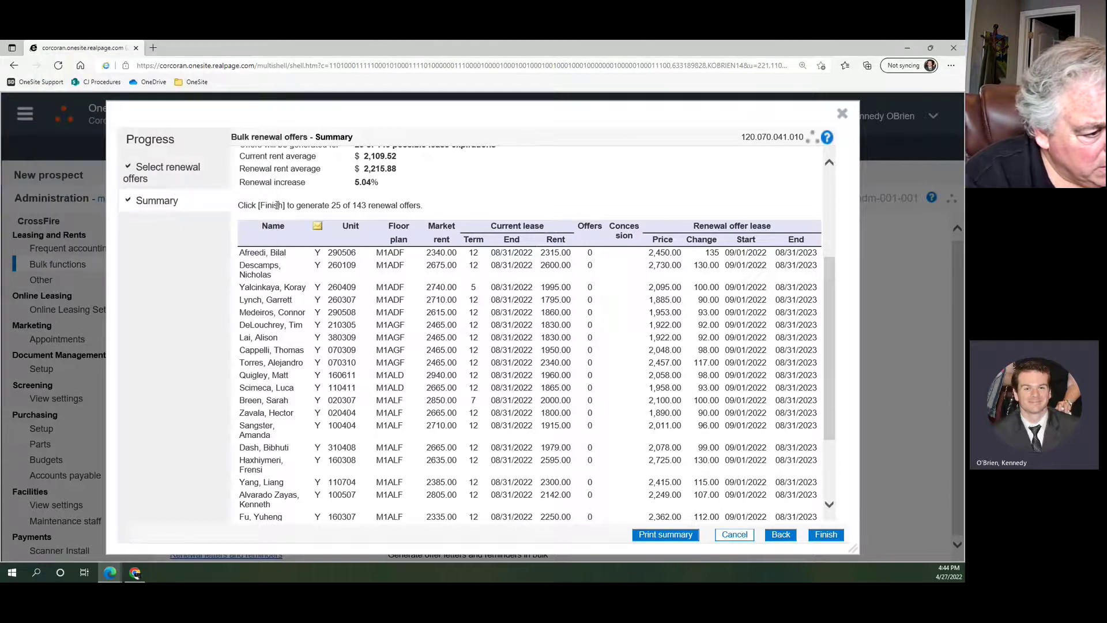
{"action": "scroll", "coordinate": [727, 447], "scroll_direction": "down", "scroll_amount": 3}
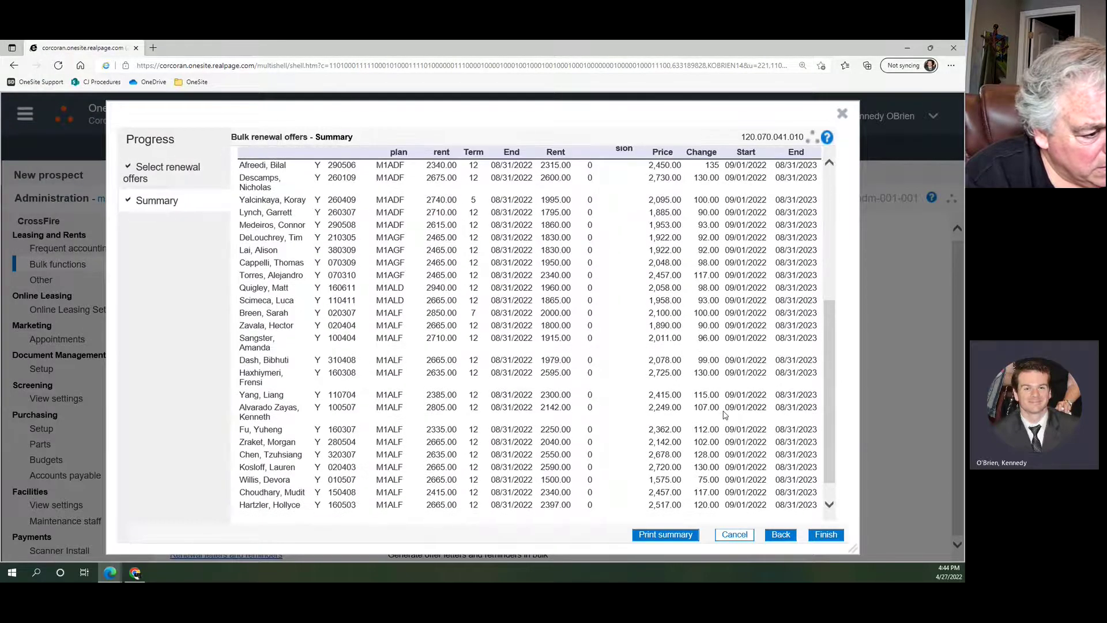
{"action": "scroll", "coordinate": [724, 413], "scroll_direction": "up", "scroll_amount": 6}
{"action": "scroll", "coordinate": [570, 326], "scroll_direction": "down", "scroll_amount": 3}
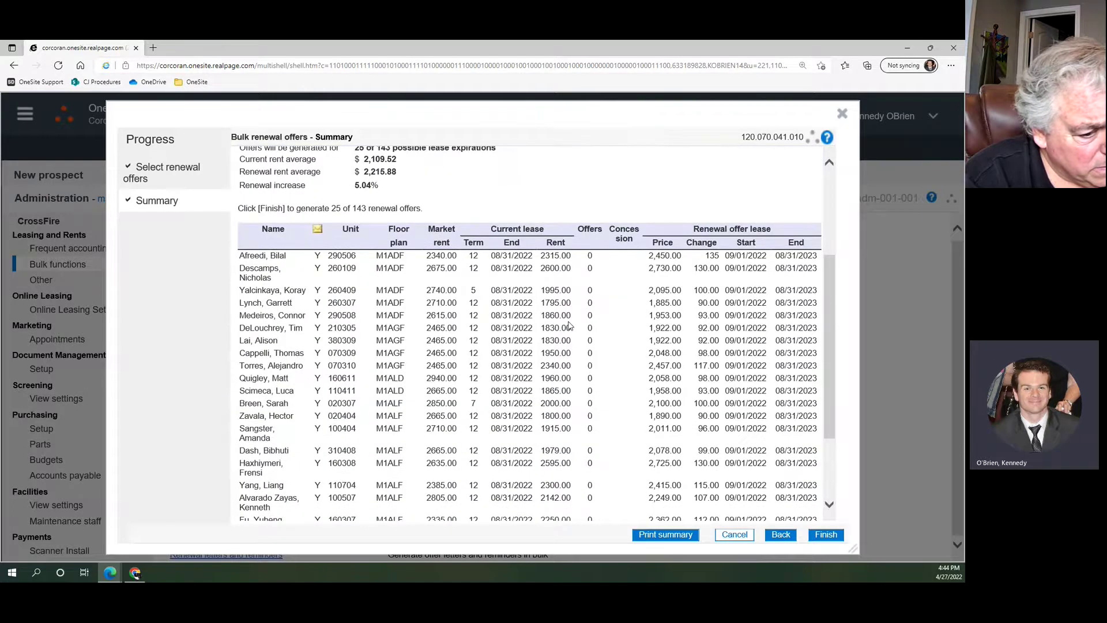
{"action": "scroll", "coordinate": [570, 326], "scroll_direction": "up", "scroll_amount": 3}
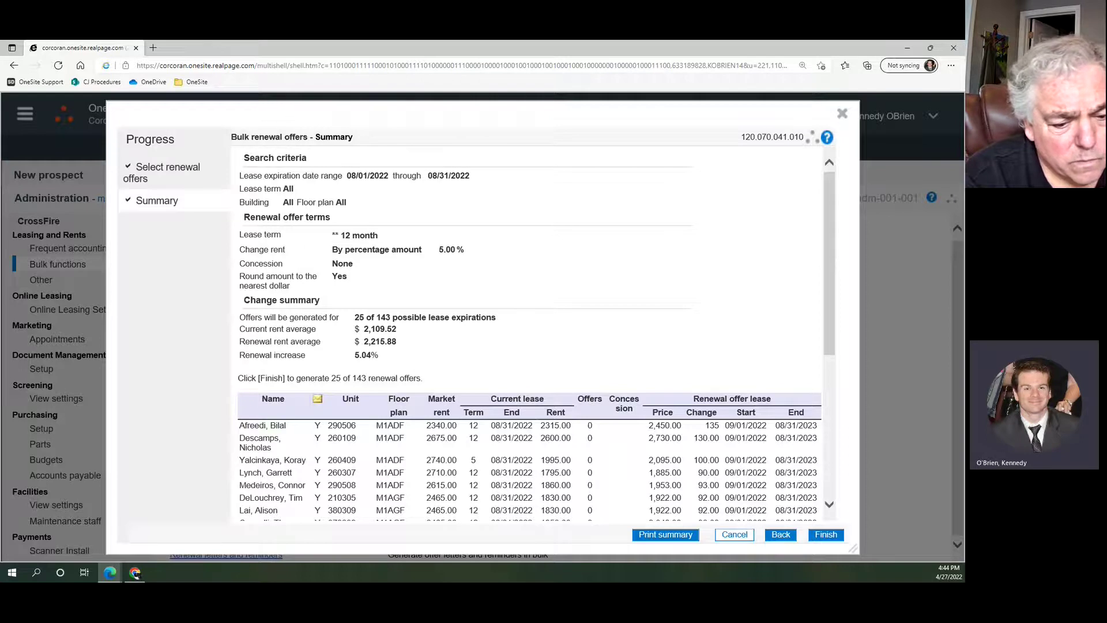
Go back from the summary to the Select renewal offers step.
{"action": "left_click", "coordinate": [136, 573]}
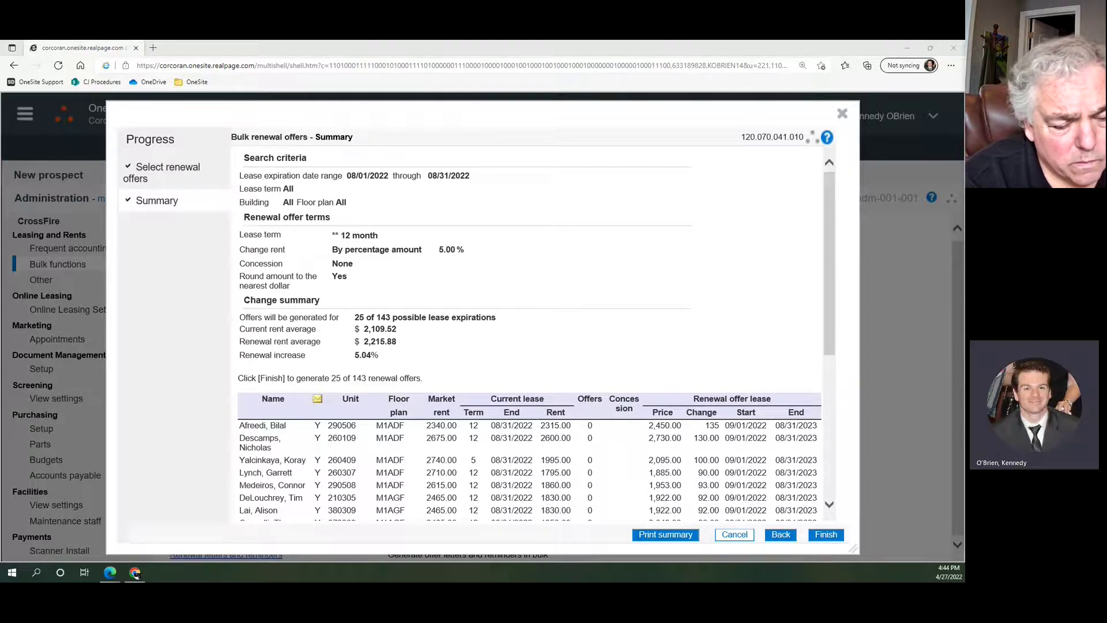
{"action": "left_click", "coordinate": [604, 196]}
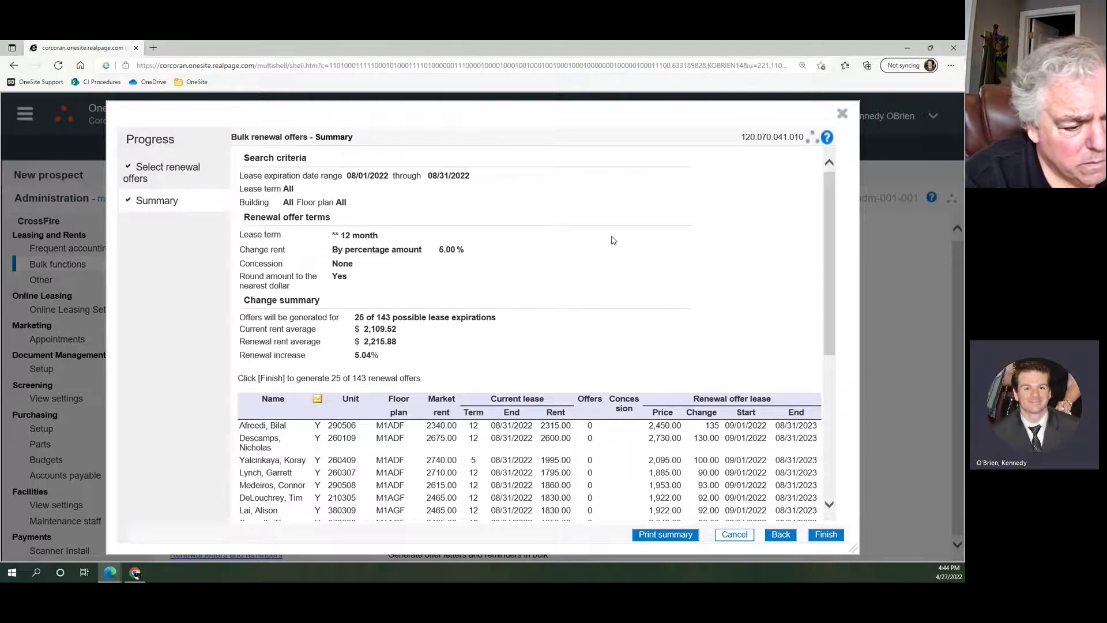
{"action": "scroll", "coordinate": [612, 241], "scroll_direction": "down", "scroll_amount": 2}
{"action": "scroll", "coordinate": [613, 248], "scroll_direction": "up", "scroll_amount": 2}
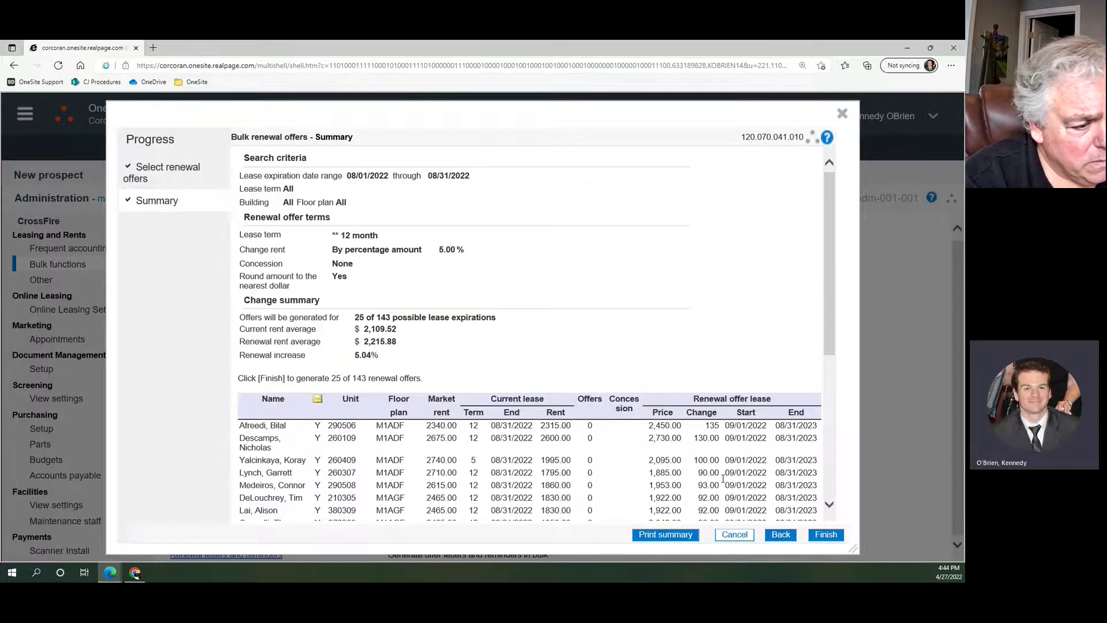
{"action": "left_click", "coordinate": [779, 534]}
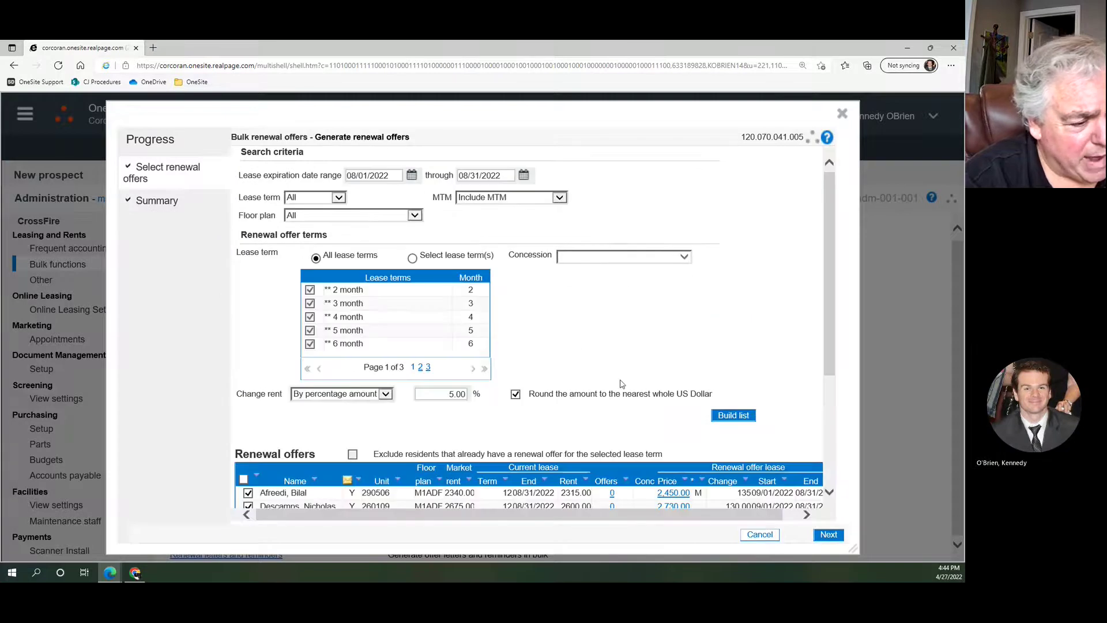
{"action": "scroll", "coordinate": [620, 381], "scroll_direction": "down", "scroll_amount": 3}
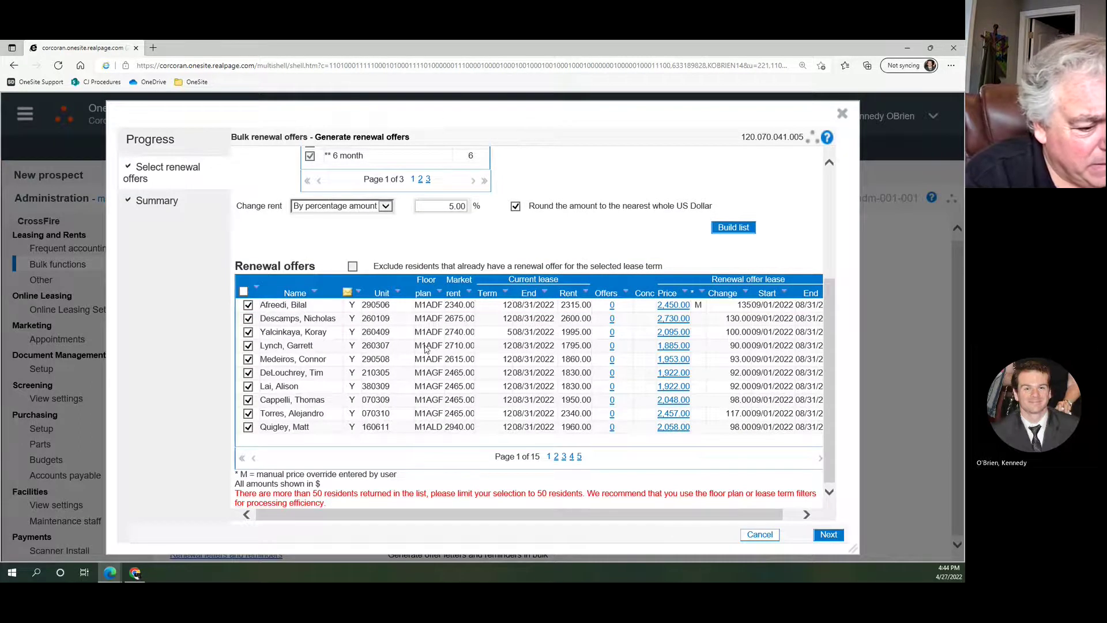
{"action": "scroll", "coordinate": [462, 402], "scroll_direction": "up", "scroll_amount": 3}
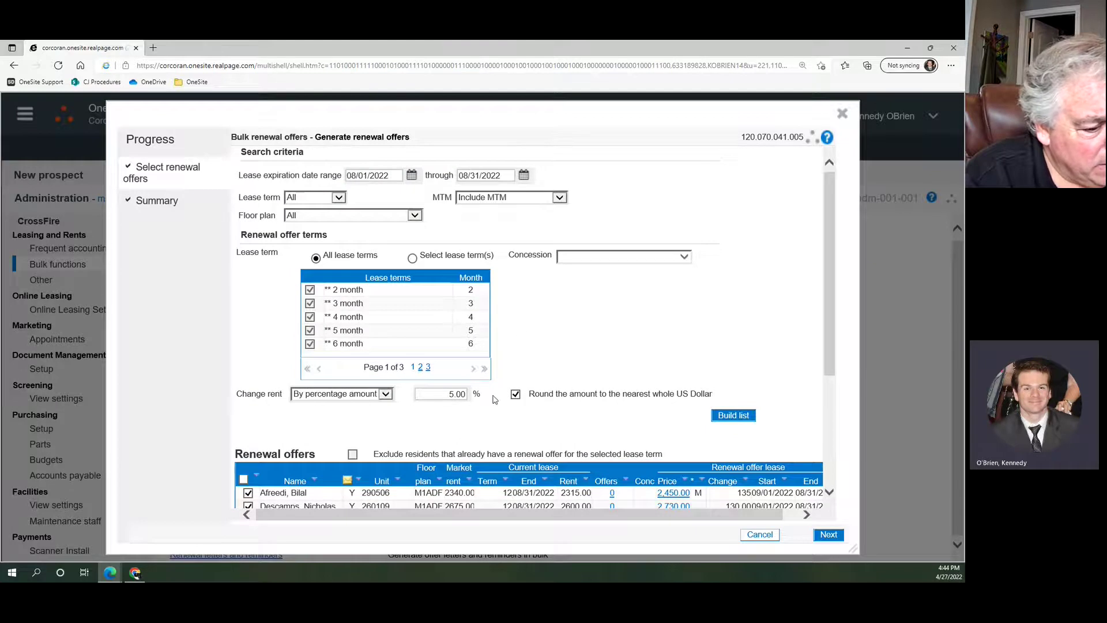
{"action": "scroll", "coordinate": [469, 405], "scroll_direction": "down", "scroll_amount": 1}
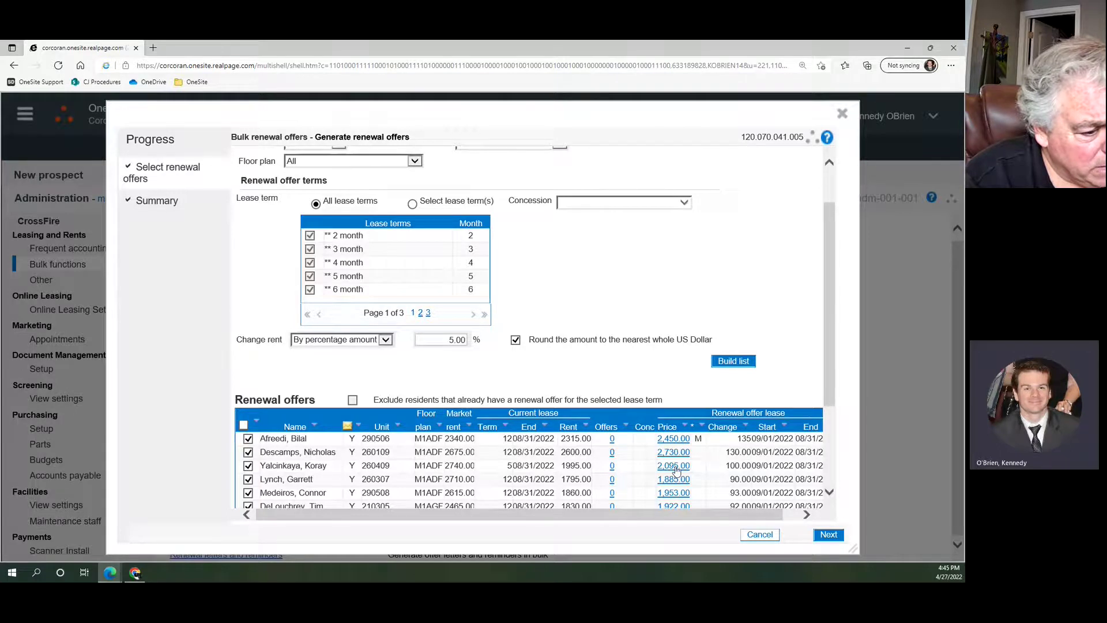
{"action": "scroll", "coordinate": [665, 373], "scroll_direction": "up", "scroll_amount": 1}
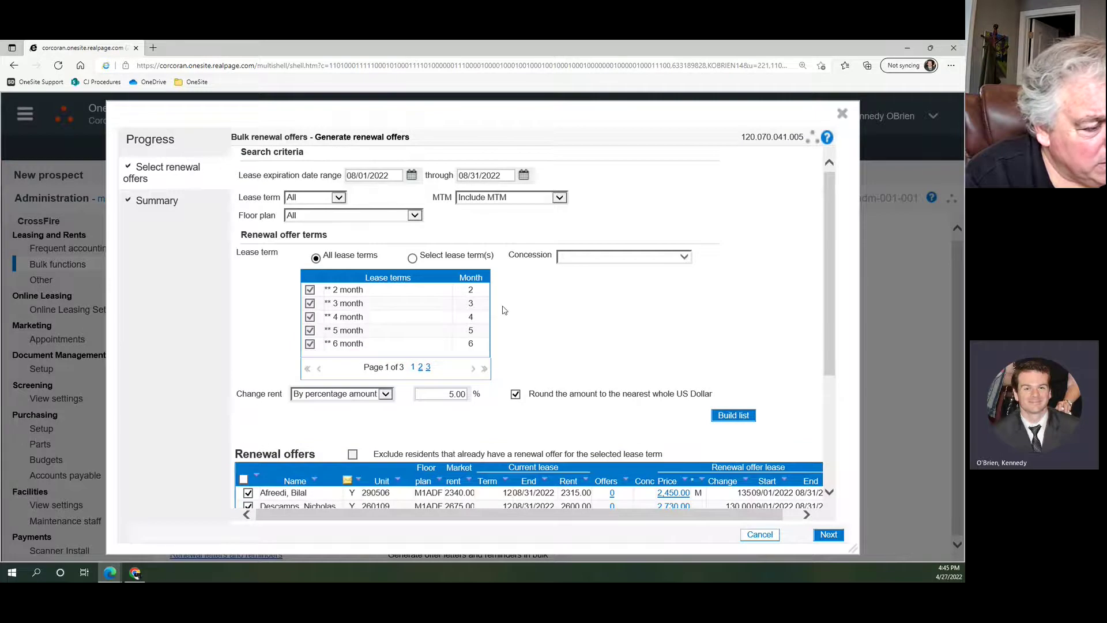
Change the rent increase percentage to 10.00 and rebuild the renewal offers list.
{"action": "scroll", "coordinate": [502, 309], "scroll_direction": "down", "scroll_amount": 2}
{"action": "left_click", "coordinate": [438, 288]}
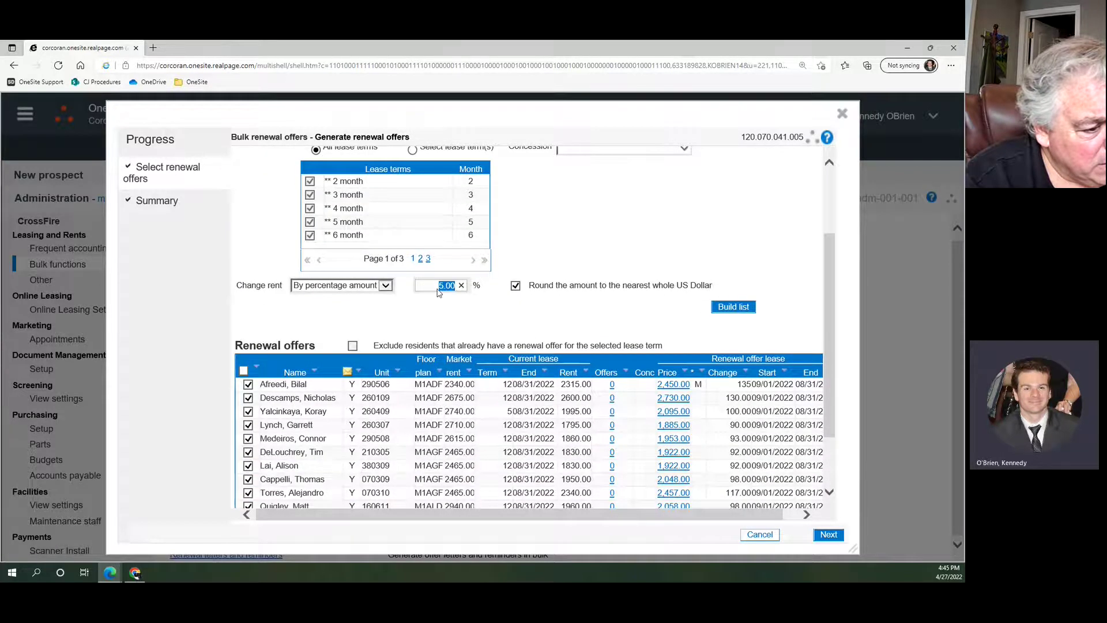
{"action": "type", "text": "10"}
{"action": "key", "text": "Tab"}
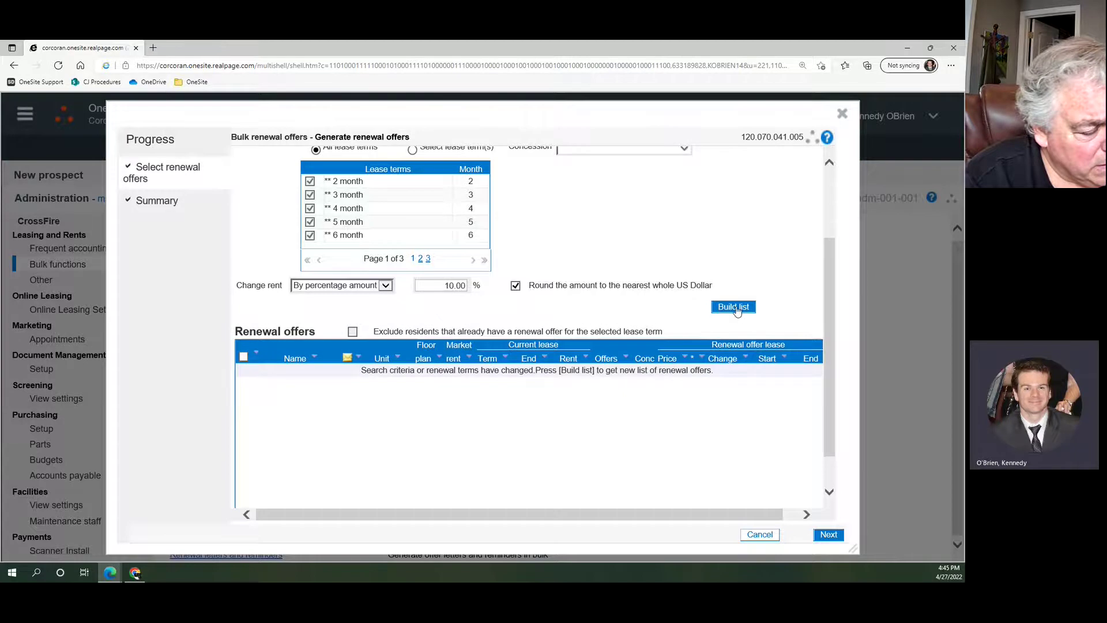
{"action": "left_click", "coordinate": [734, 308]}
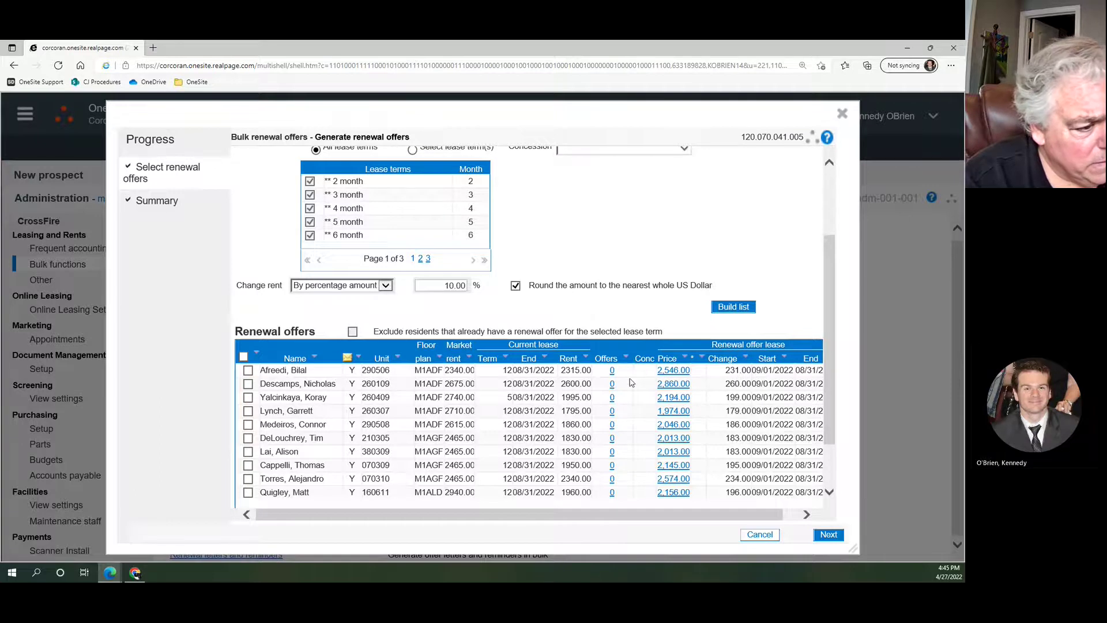
{"action": "scroll", "coordinate": [630, 360], "scroll_direction": "up", "scroll_amount": 2}
{"action": "scroll", "coordinate": [626, 334], "scroll_direction": "down", "scroll_amount": 3}
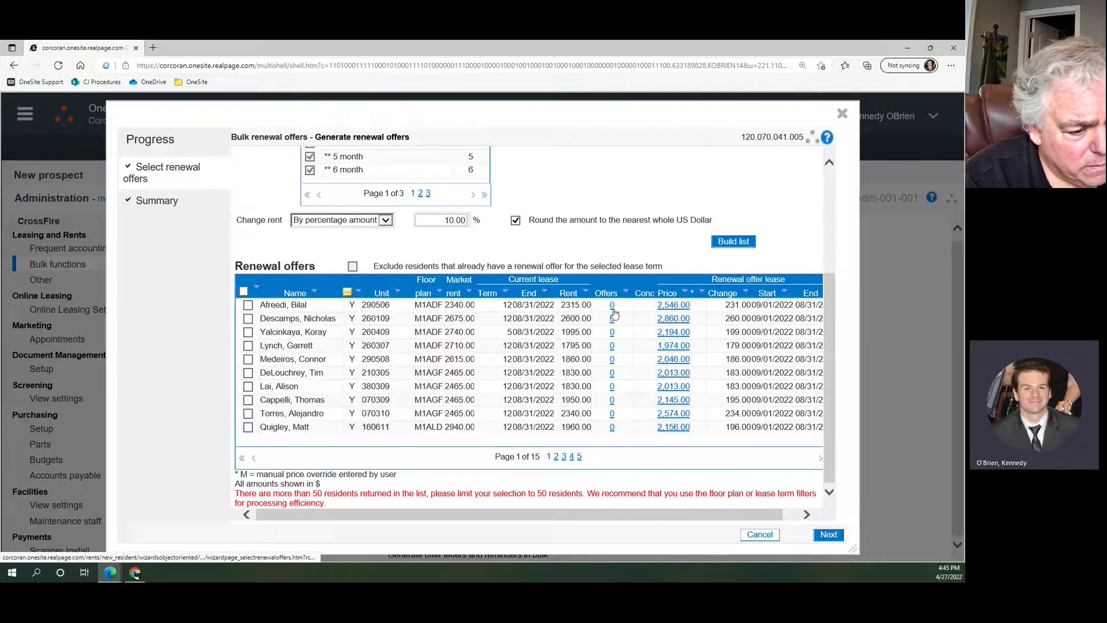
{"action": "scroll", "coordinate": [622, 329], "scroll_direction": "up", "scroll_amount": 3}
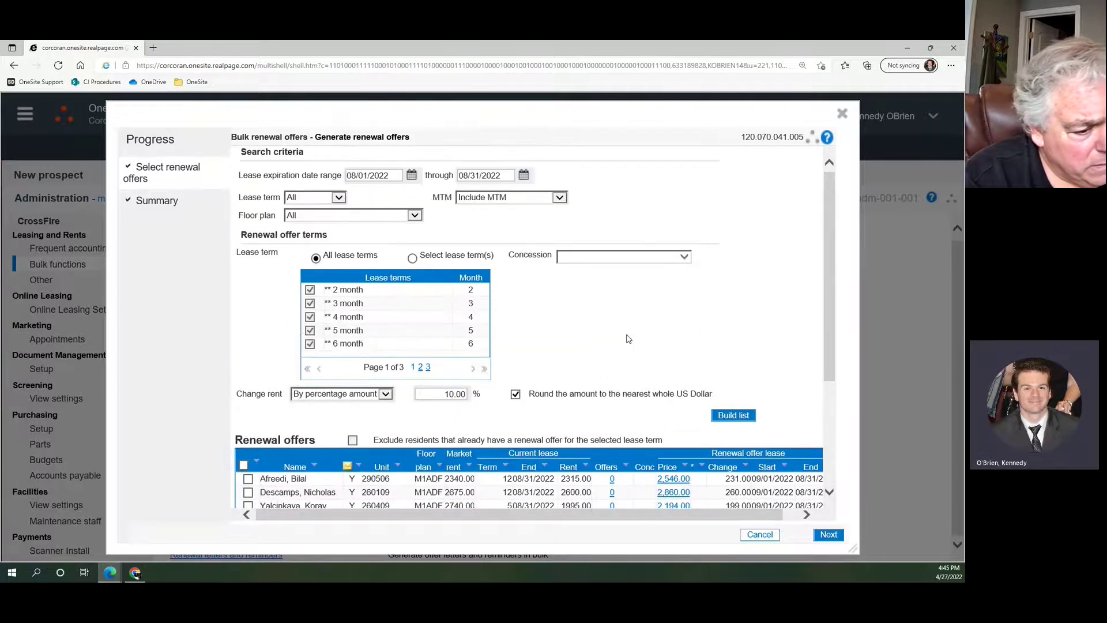
{"action": "scroll", "coordinate": [625, 335], "scroll_direction": "down", "scroll_amount": 3}
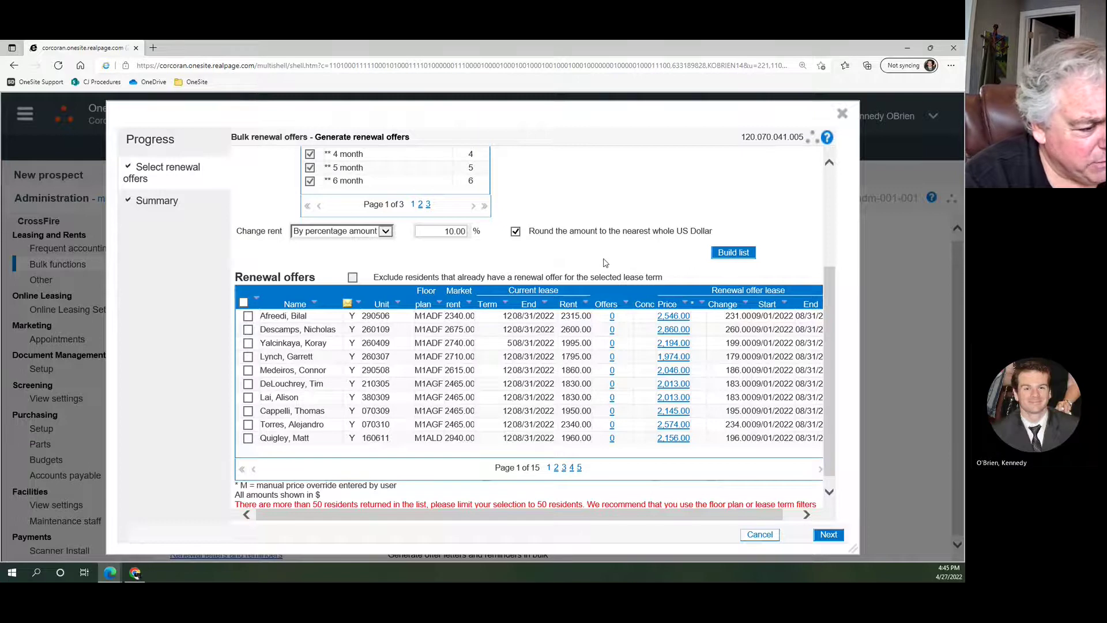
{"action": "scroll", "coordinate": [604, 262], "scroll_direction": "down", "scroll_amount": 1}
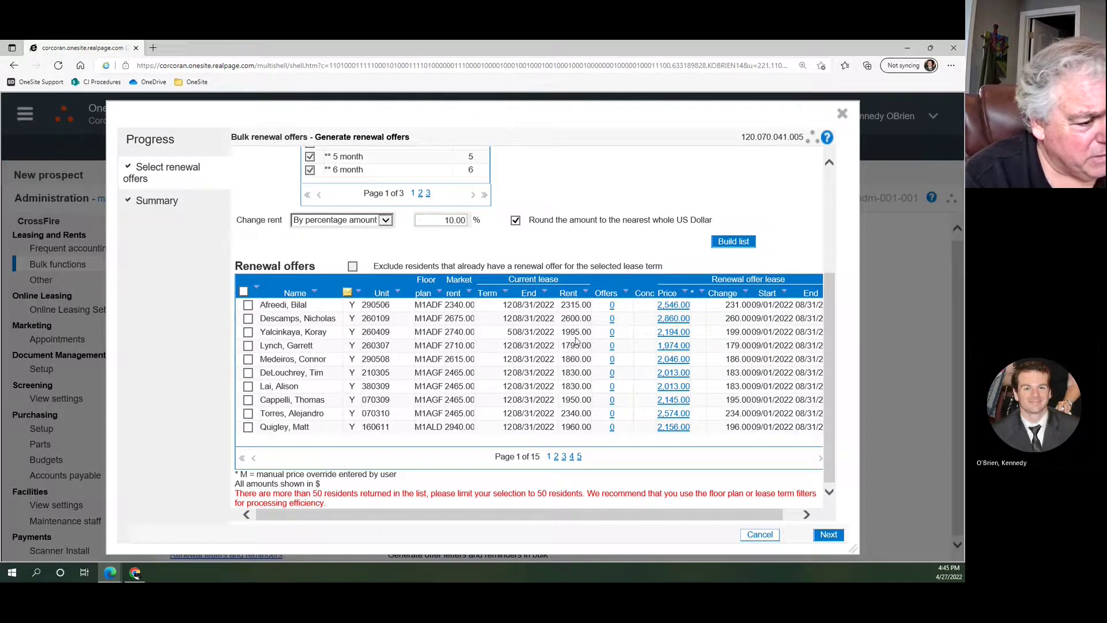
Select the first five residents' renewal offers in the grid.
{"action": "left_click", "coordinate": [247, 305]}
{"action": "left_click", "coordinate": [248, 318]}
{"action": "left_click", "coordinate": [248, 332]}
{"action": "left_click", "coordinate": [248, 345]}
{"action": "left_click", "coordinate": [248, 359]}
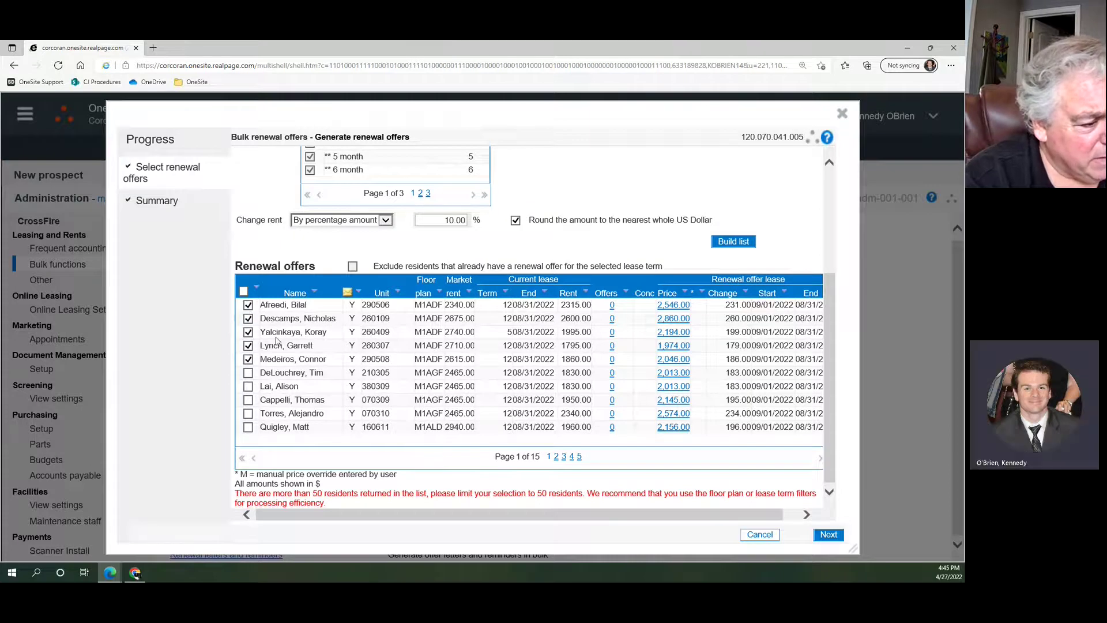
Override offer prices: 2,194 to 2,200, 1,974 to 1,975, 2,546 to 2,550.
{"action": "left_click", "coordinate": [674, 332]}
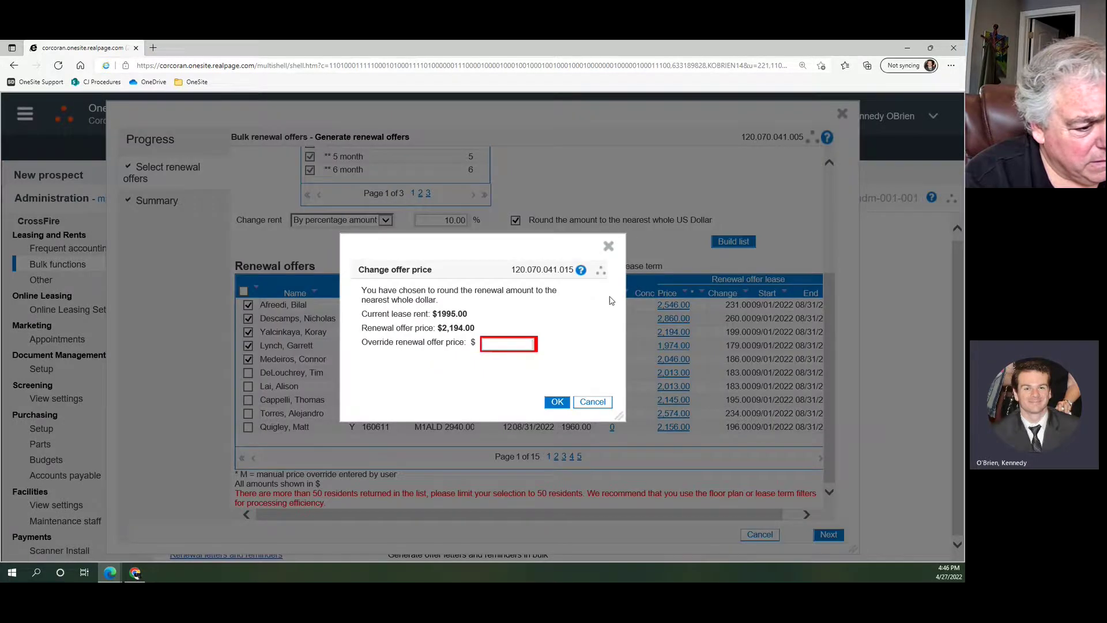
{"action": "type", "text": "2200"}
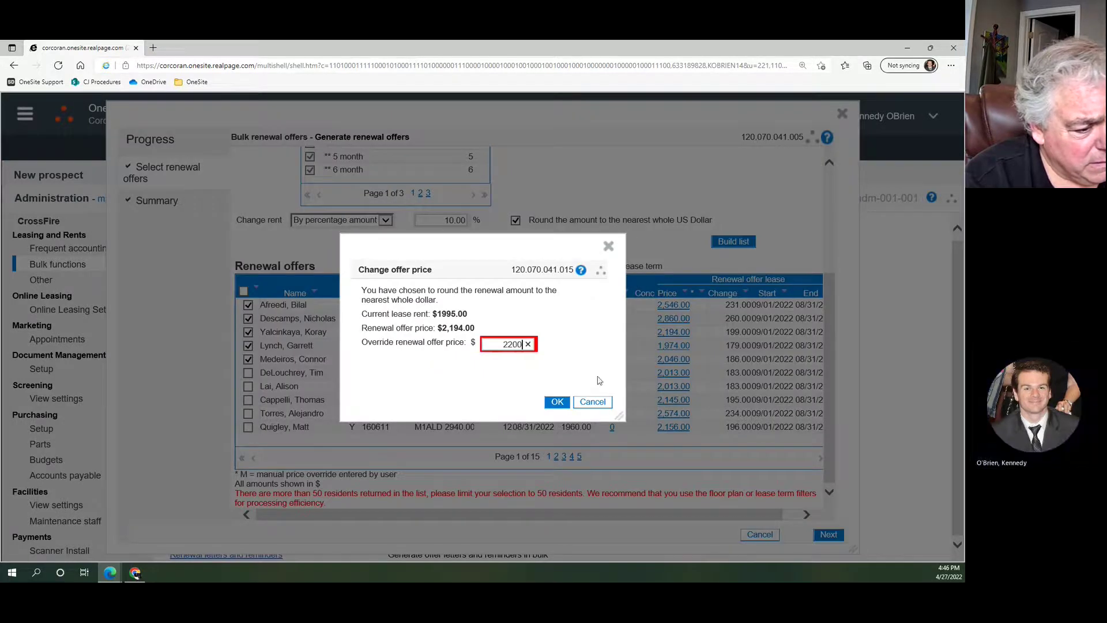
{"action": "left_click", "coordinate": [557, 401]}
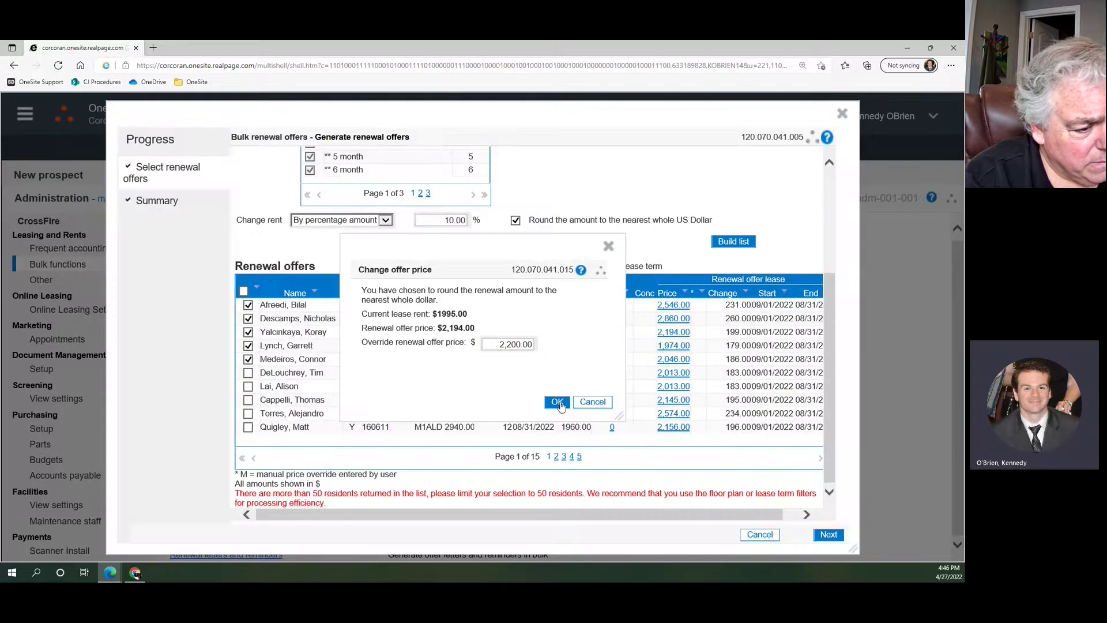
{"action": "left_click", "coordinate": [674, 346]}
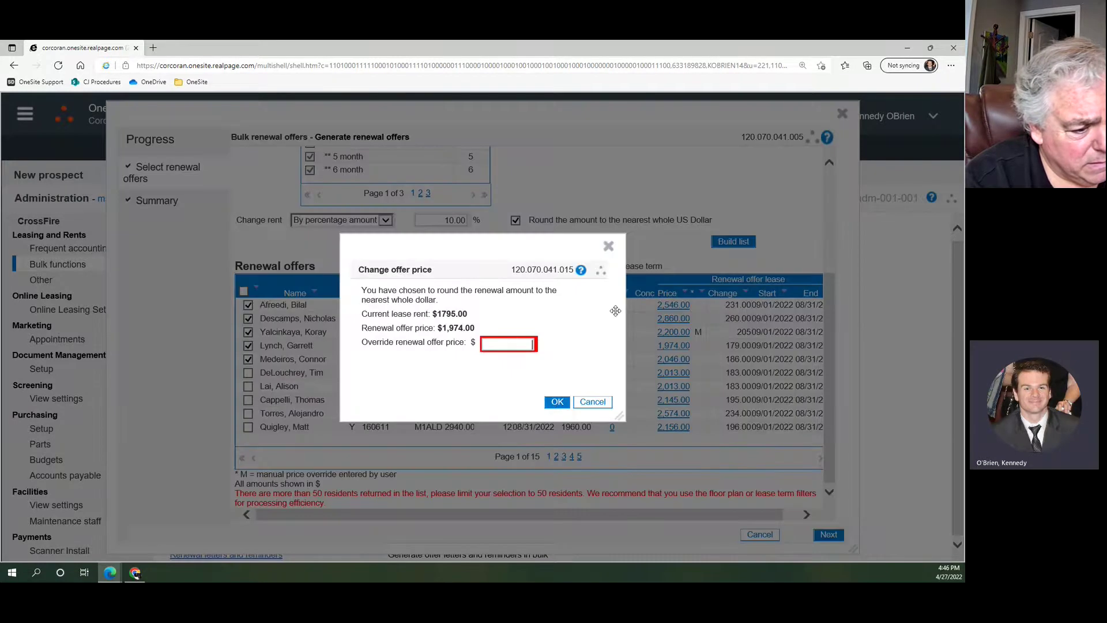
{"action": "type", "text": "17"}
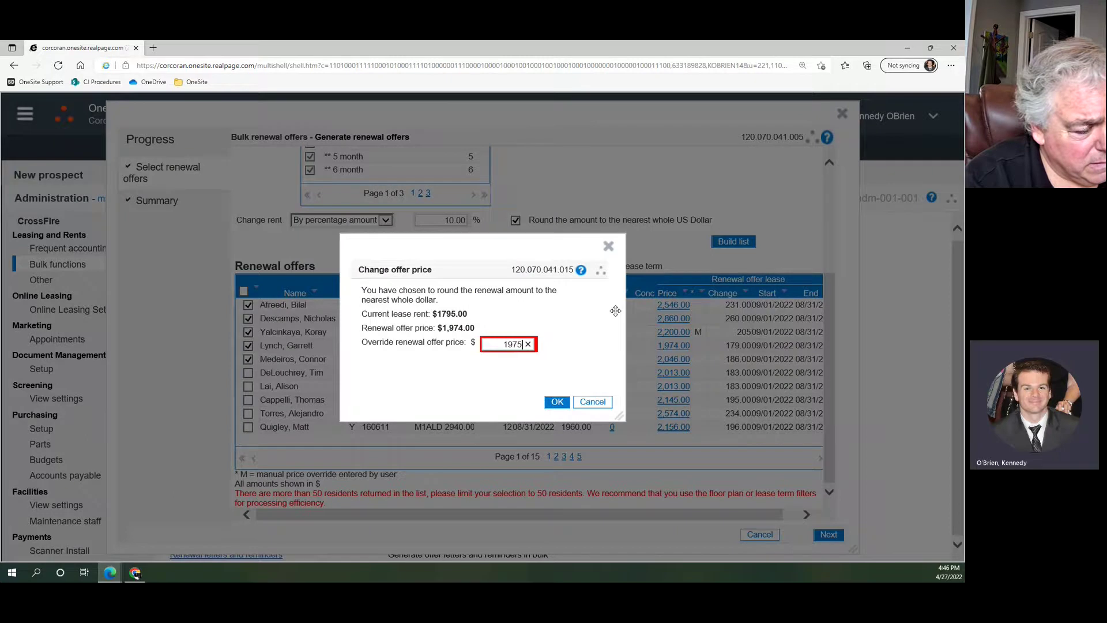
{"action": "left_click", "coordinate": [559, 401]}
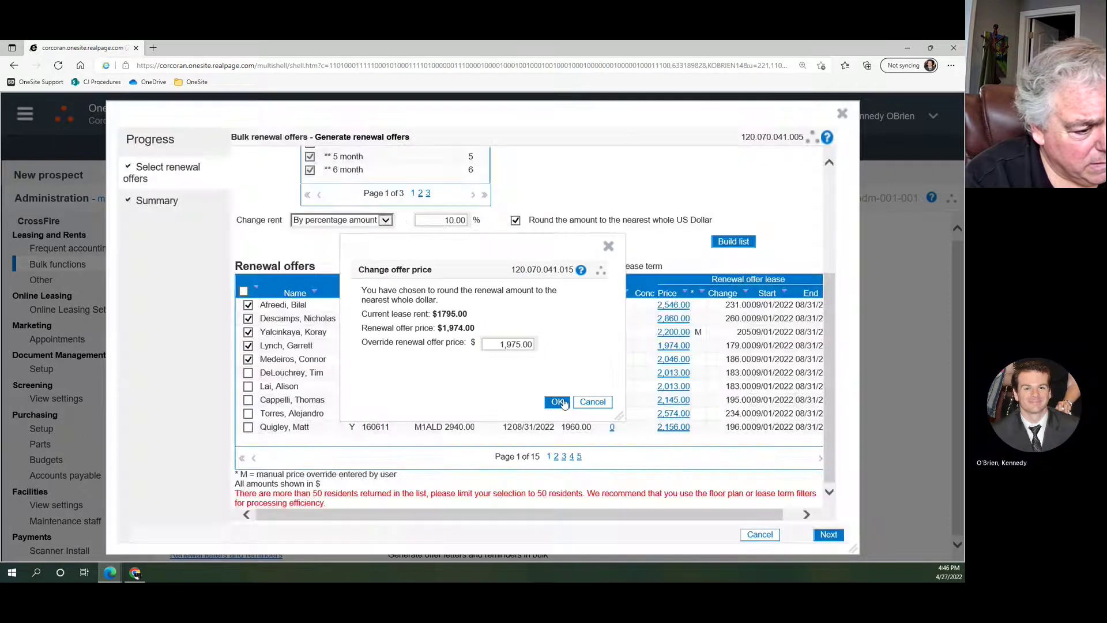
{"action": "left_click", "coordinate": [672, 305]}
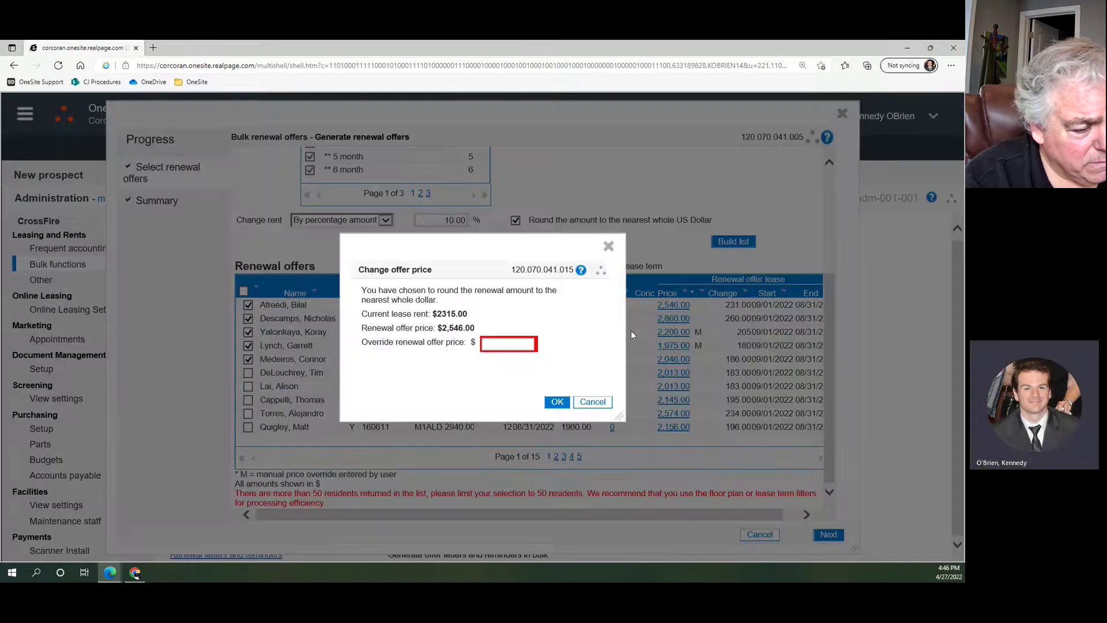
{"action": "type", "text": "2550"}
{"action": "left_click", "coordinate": [559, 404]}
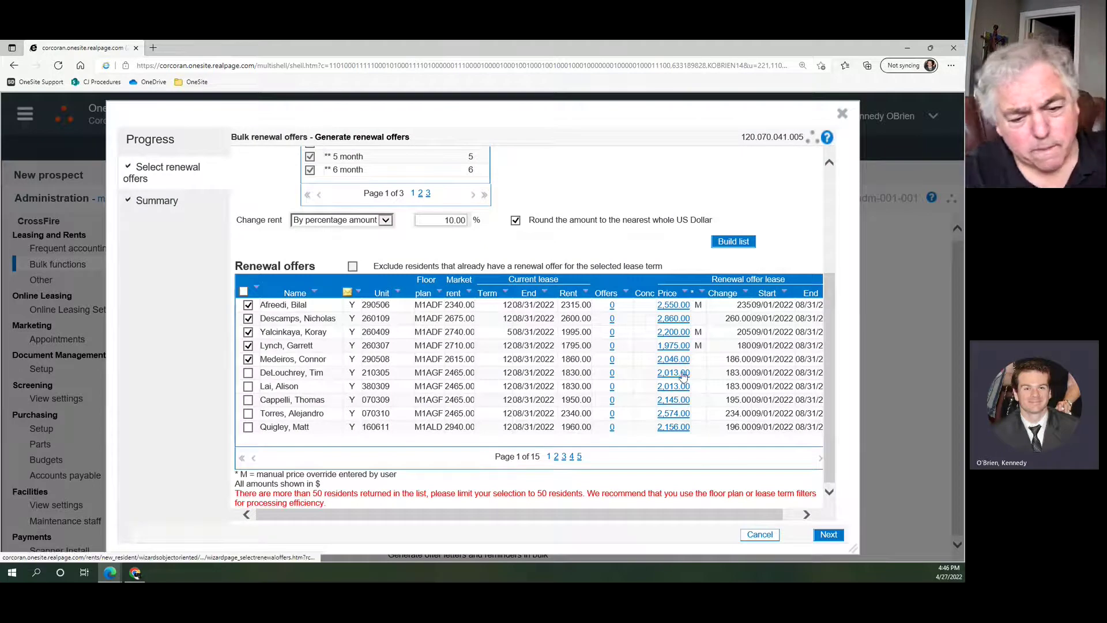
Preview the renewal offers summary, then go back to offer selection.
{"action": "left_click", "coordinate": [830, 535]}
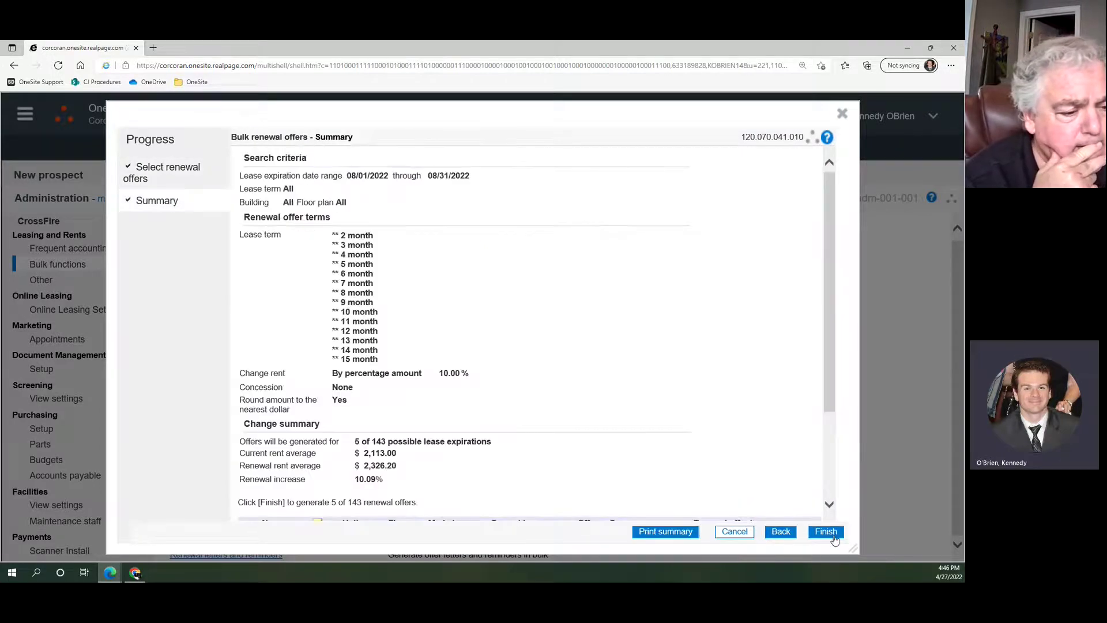
{"action": "scroll", "coordinate": [650, 302], "scroll_direction": "down", "scroll_amount": 2}
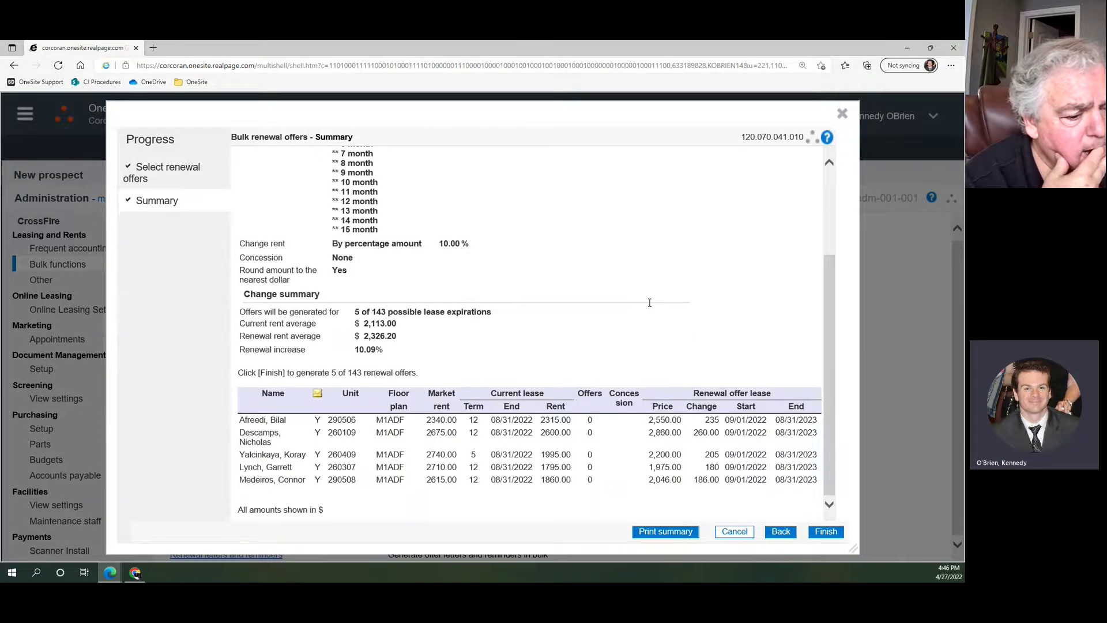
{"action": "left_click", "coordinate": [778, 533]}
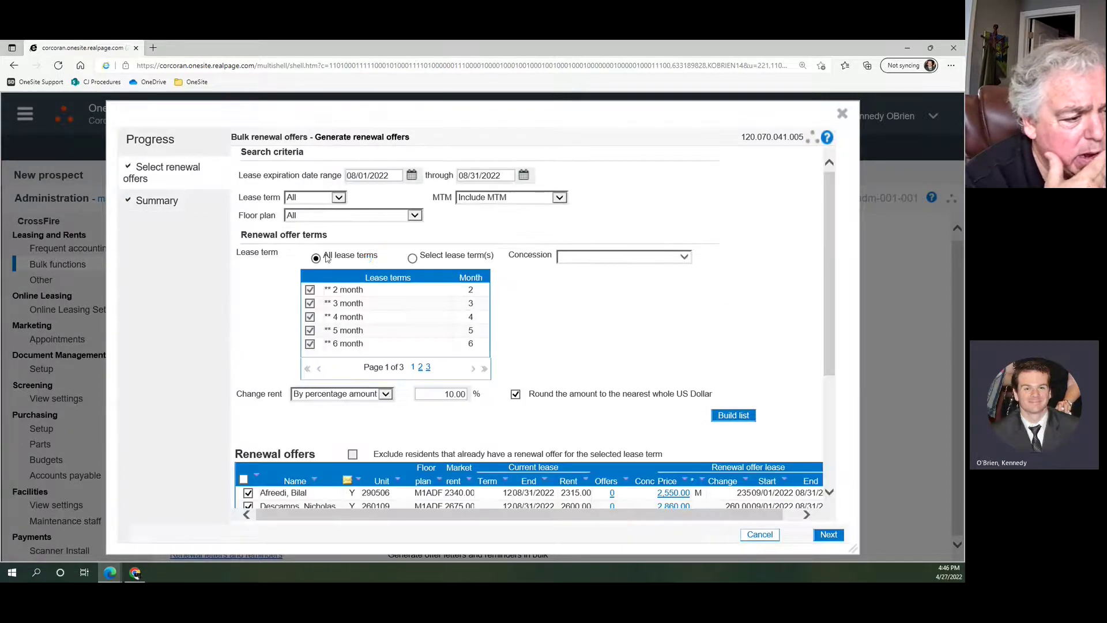
Switch the lease terms back to All lease terms and rebuild the renewal offer list.
{"action": "scroll", "coordinate": [318, 362], "scroll_direction": "down", "scroll_amount": 3}
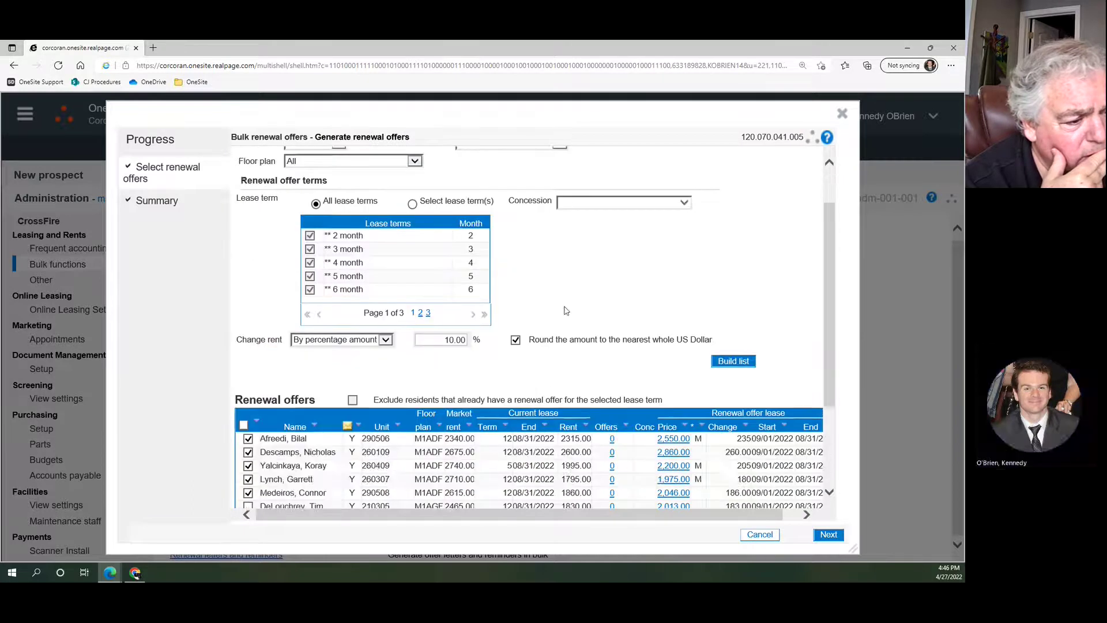
{"action": "scroll", "coordinate": [510, 355], "scroll_direction": "up", "scroll_amount": 3}
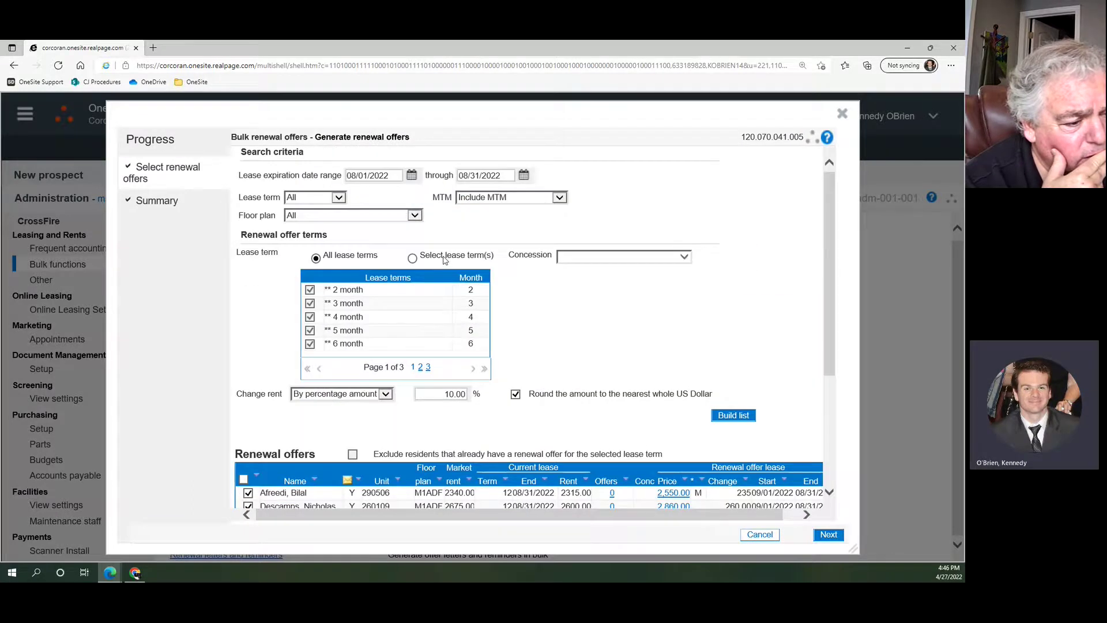
{"action": "left_click", "coordinate": [428, 369]}
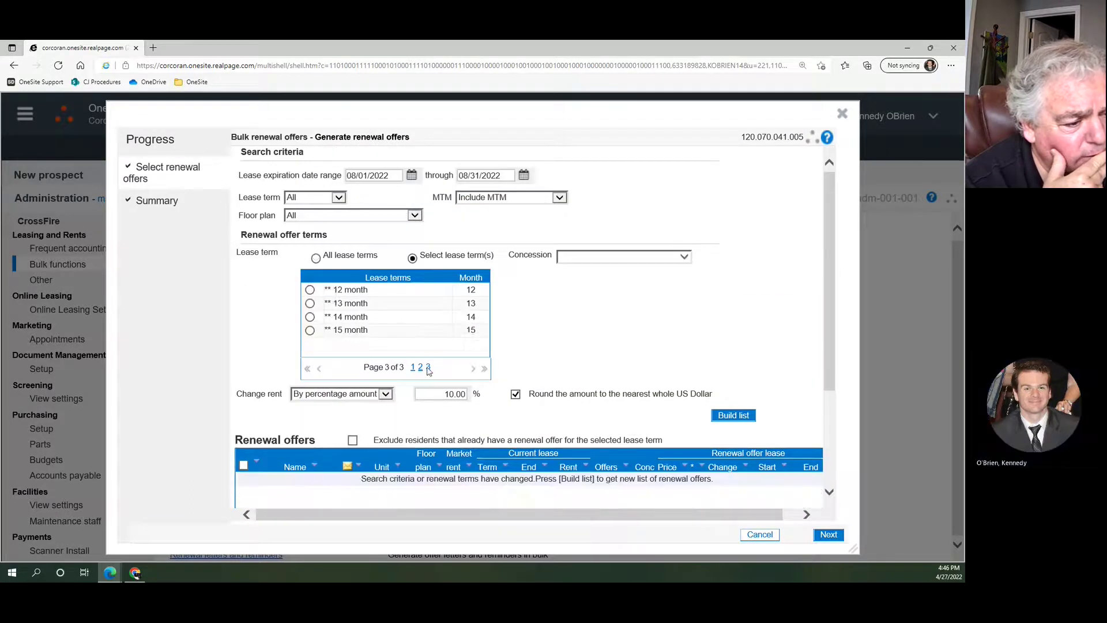
{"action": "left_click", "coordinate": [316, 257]}
{"action": "scroll", "coordinate": [357, 311], "scroll_direction": "down", "scroll_amount": 3}
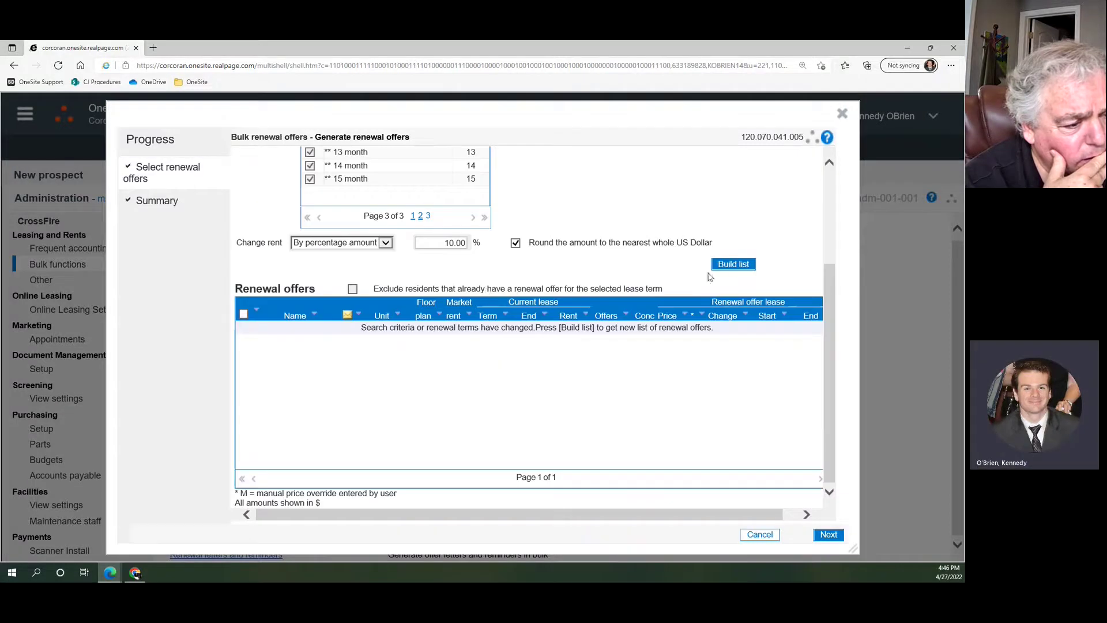
{"action": "left_click", "coordinate": [734, 266]}
Tick the first five residents' offers, review their summary, and return to offer selection.
{"action": "left_click", "coordinate": [248, 327]}
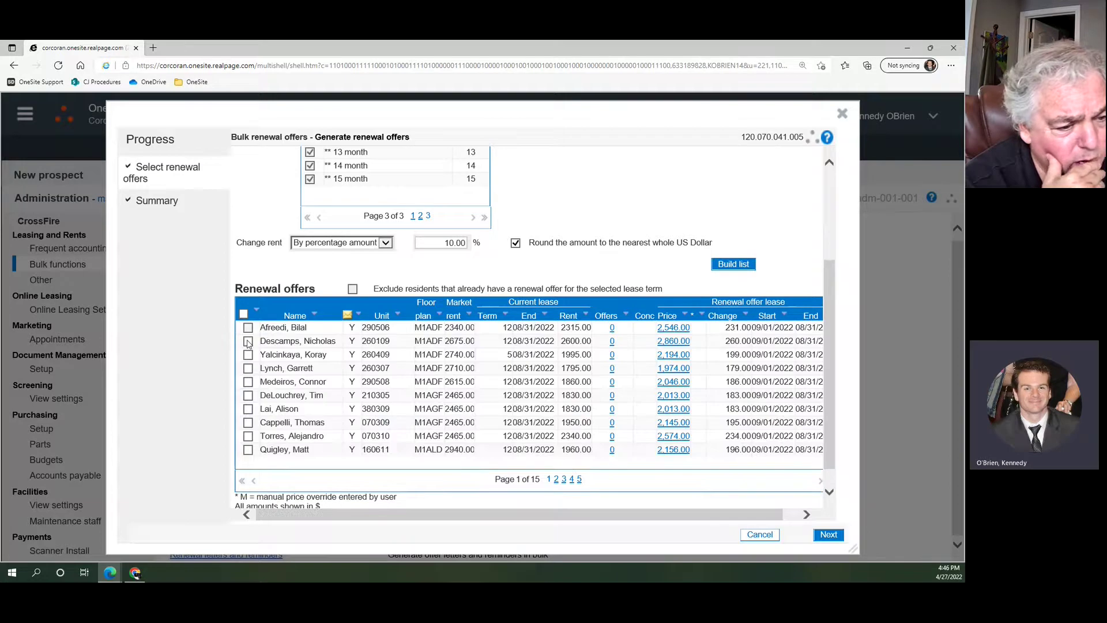
{"action": "left_click", "coordinate": [247, 341]}
{"action": "left_click", "coordinate": [247, 354]}
{"action": "left_click", "coordinate": [248, 367]}
{"action": "left_click", "coordinate": [248, 381]}
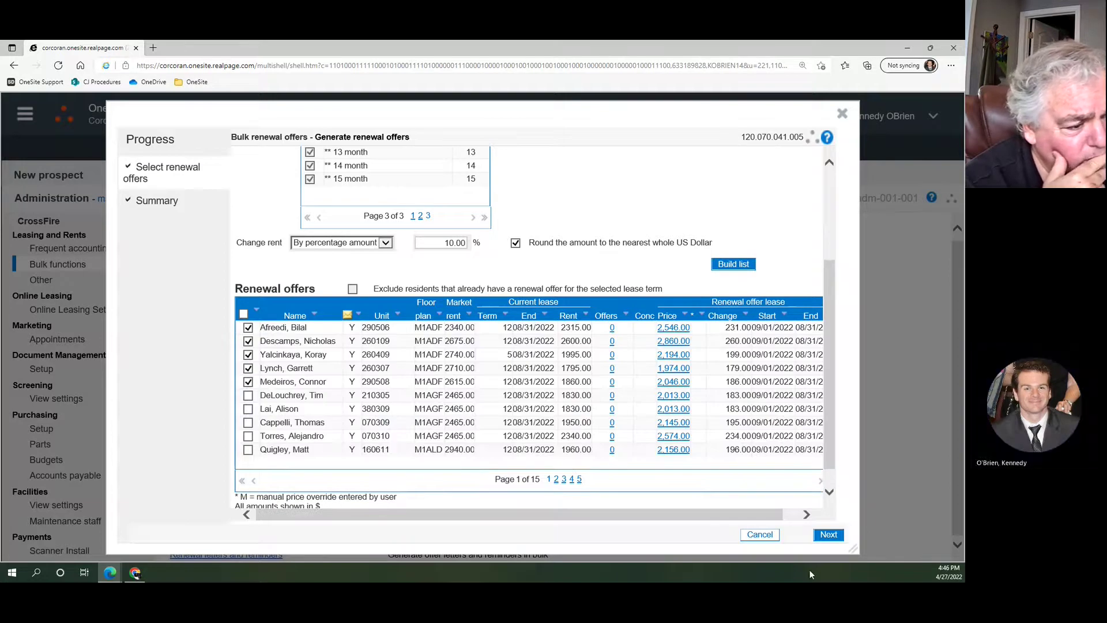
{"action": "left_click", "coordinate": [827, 534]}
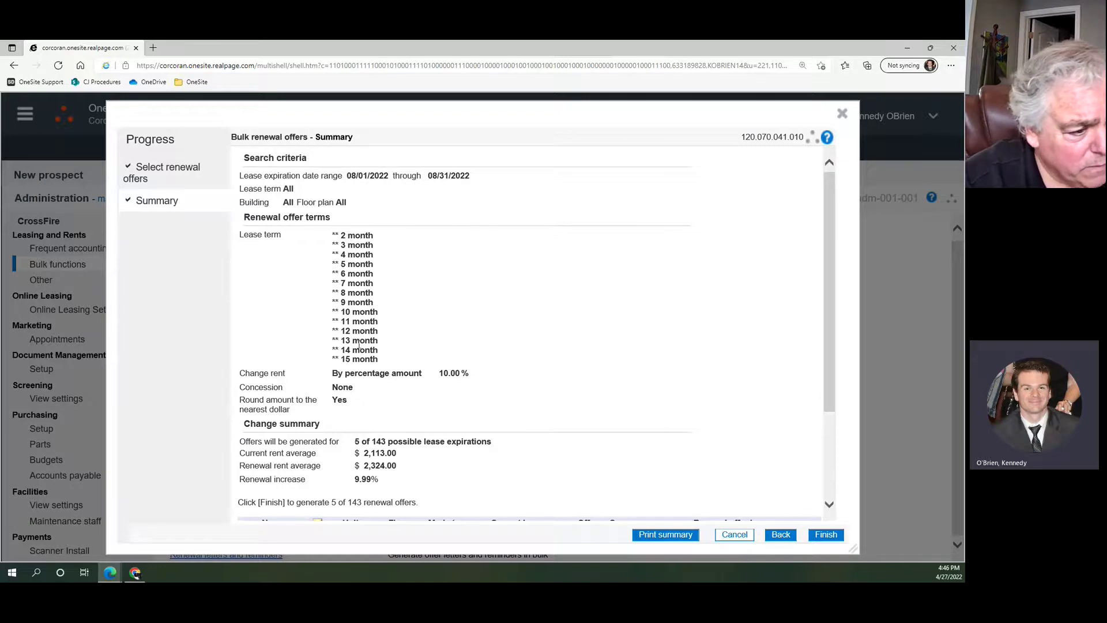
{"action": "left_click", "coordinate": [790, 535]}
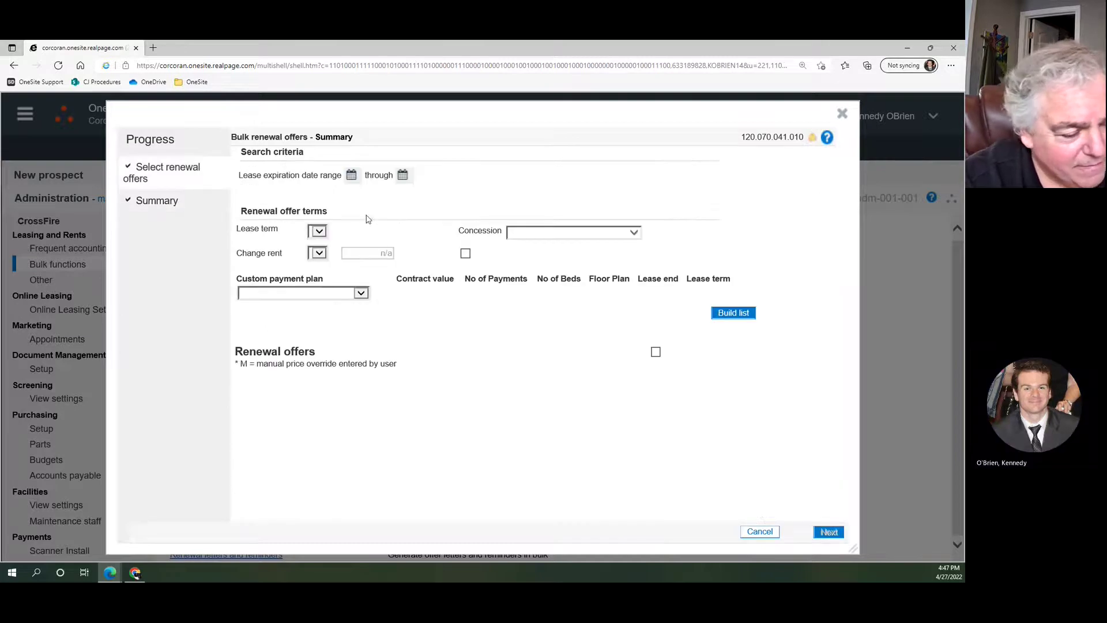
Offer only the 12 month lease term, rebuild the list, and tick residents two through five.
{"action": "left_click", "coordinate": [412, 257]}
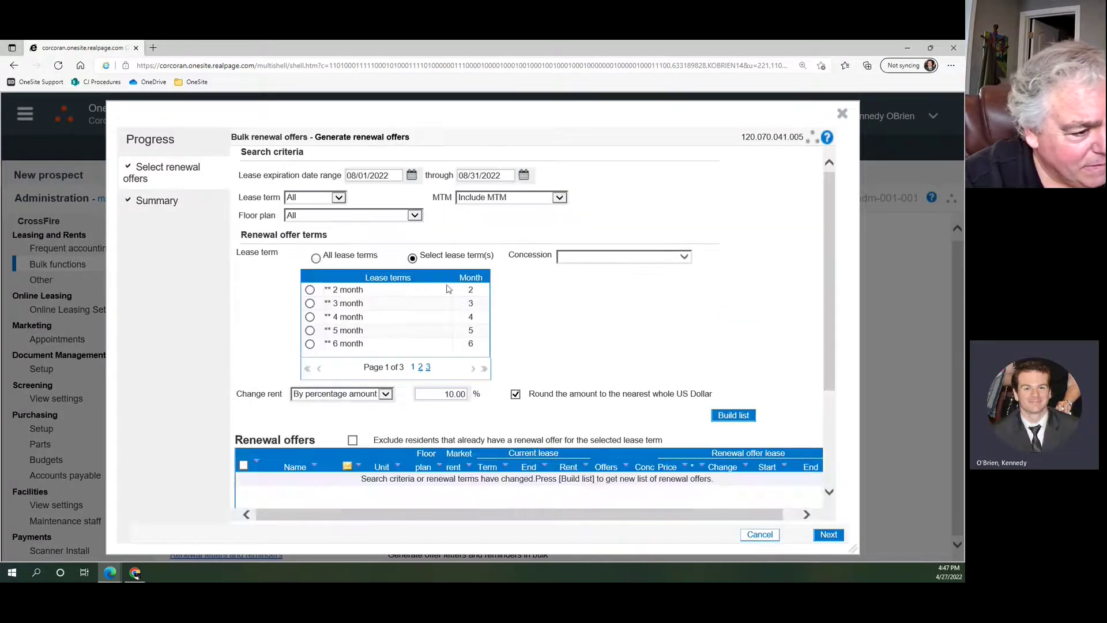
{"action": "left_click", "coordinate": [484, 369]}
{"action": "left_click", "coordinate": [309, 290]}
{"action": "scroll", "coordinate": [533, 306], "scroll_direction": "down", "scroll_amount": 3}
{"action": "left_click", "coordinate": [731, 268]}
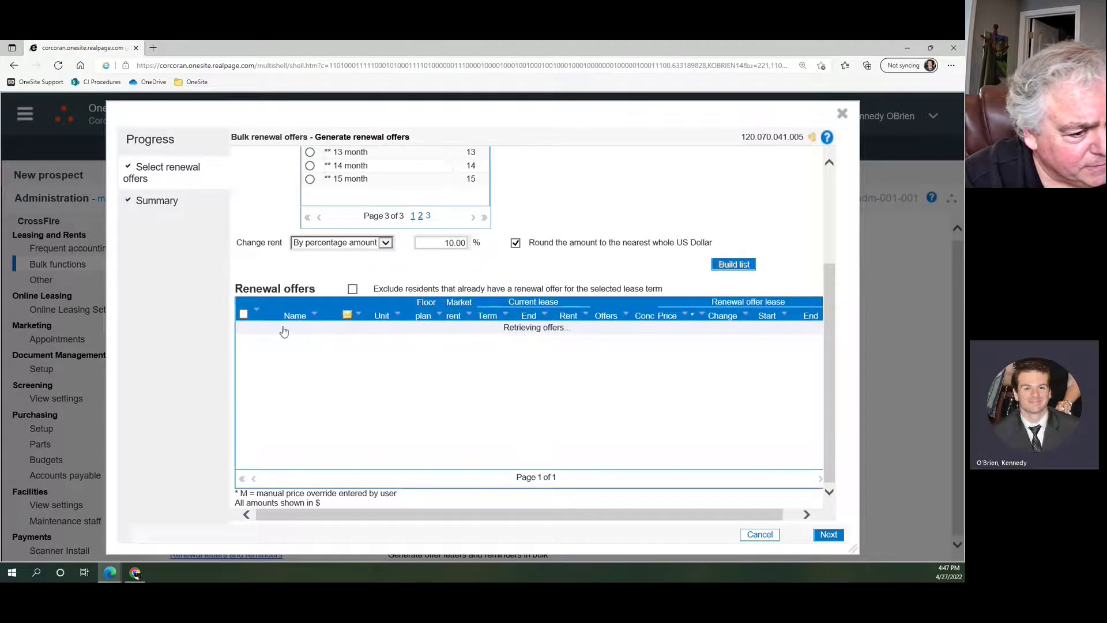
{"action": "left_click", "coordinate": [248, 340]}
{"action": "left_click", "coordinate": [248, 354]}
{"action": "left_click", "coordinate": [248, 368]}
{"action": "left_click", "coordinate": [248, 381]}
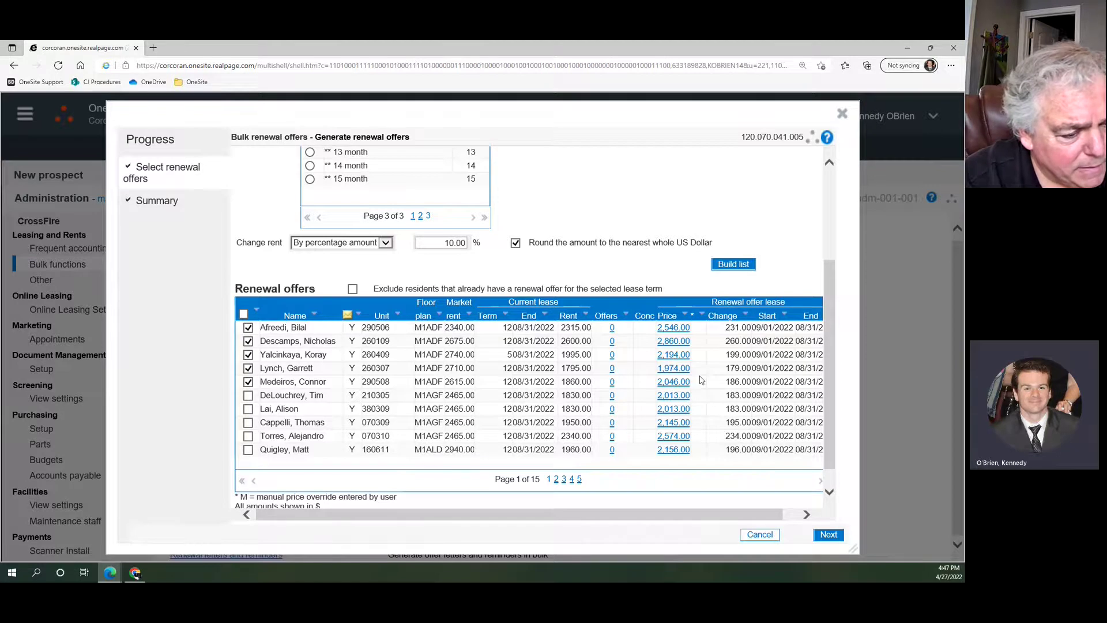
Override the 2,194.00 renewal offer price to 2,200.00.
{"action": "left_click", "coordinate": [672, 354]}
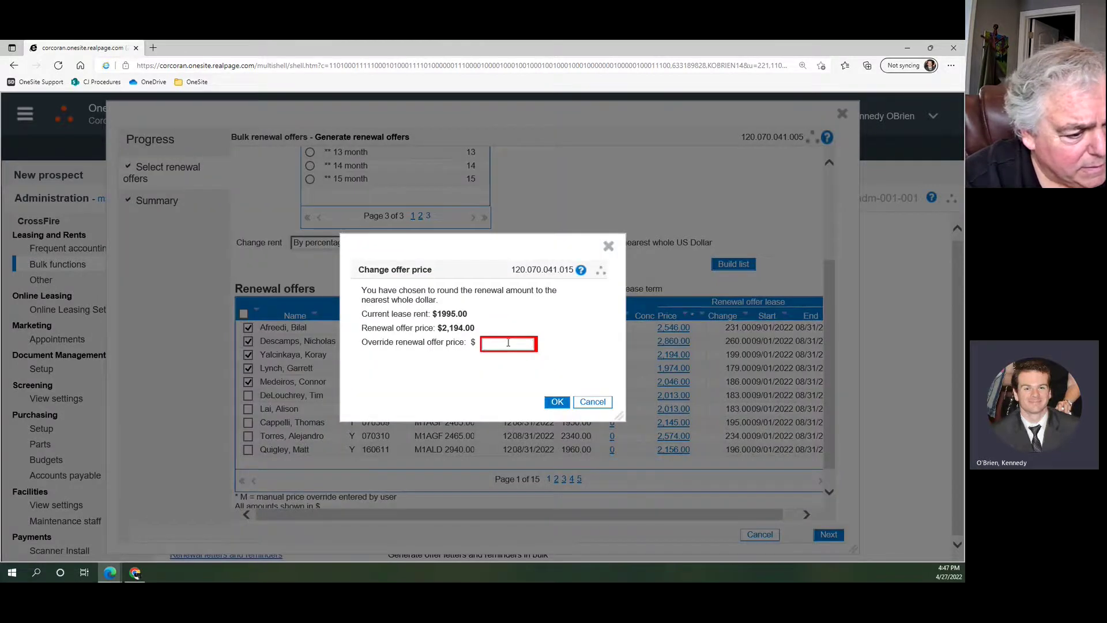
{"action": "type", "text": "2200"}
{"action": "key", "text": "Tab"}
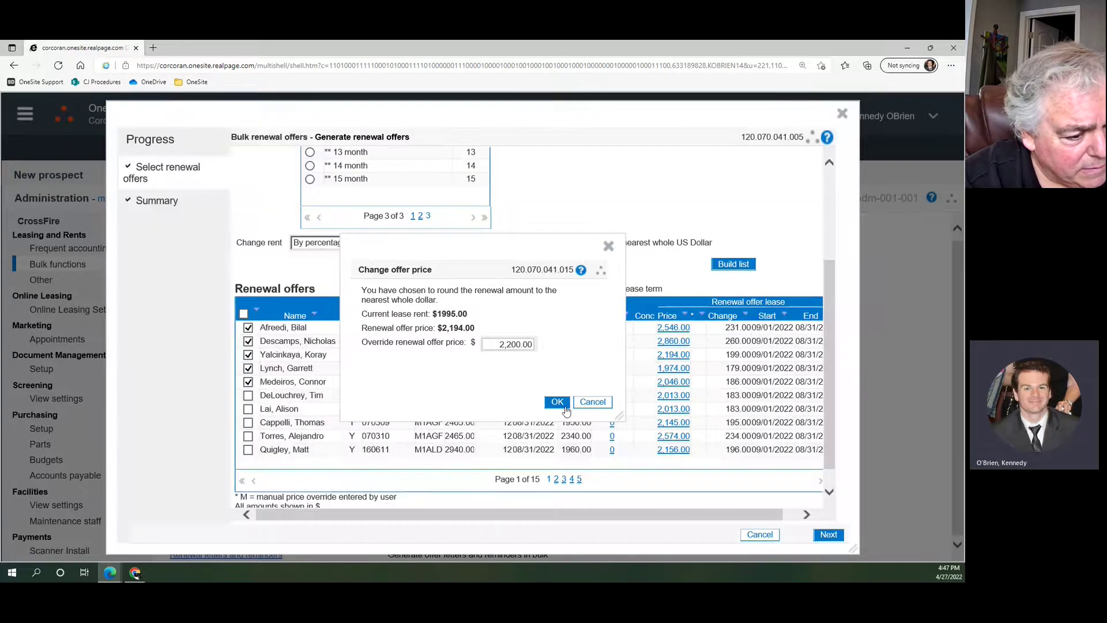
{"action": "left_click", "coordinate": [557, 402]}
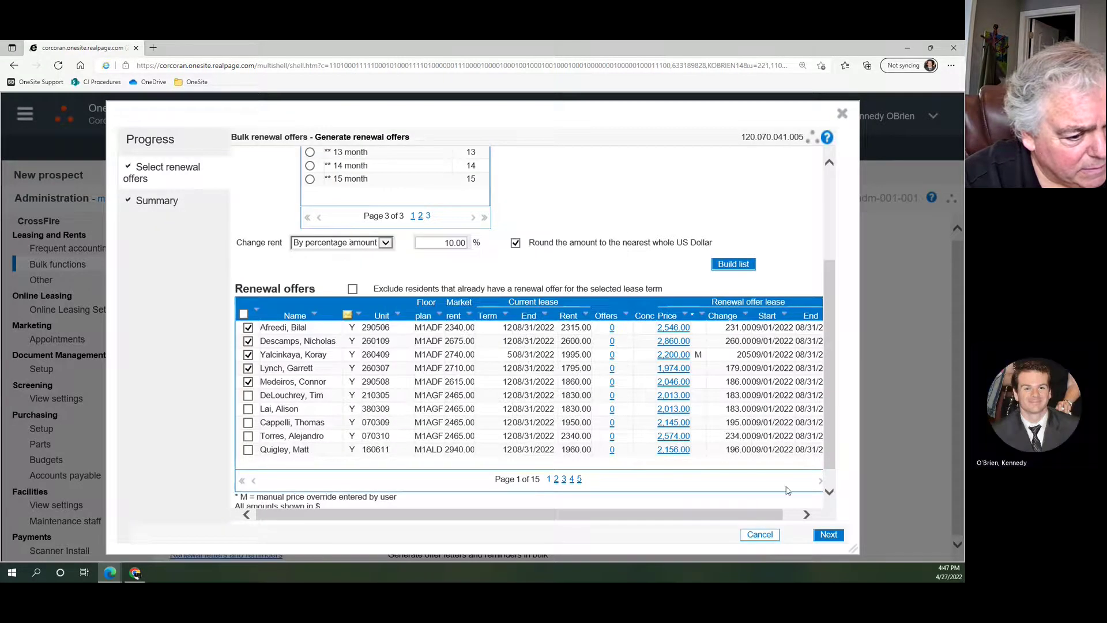
Advance to the Summary: 5 of 143 offers, $2,325.20 average rent, 10.04% increase.
{"action": "left_click", "coordinate": [827, 534]}
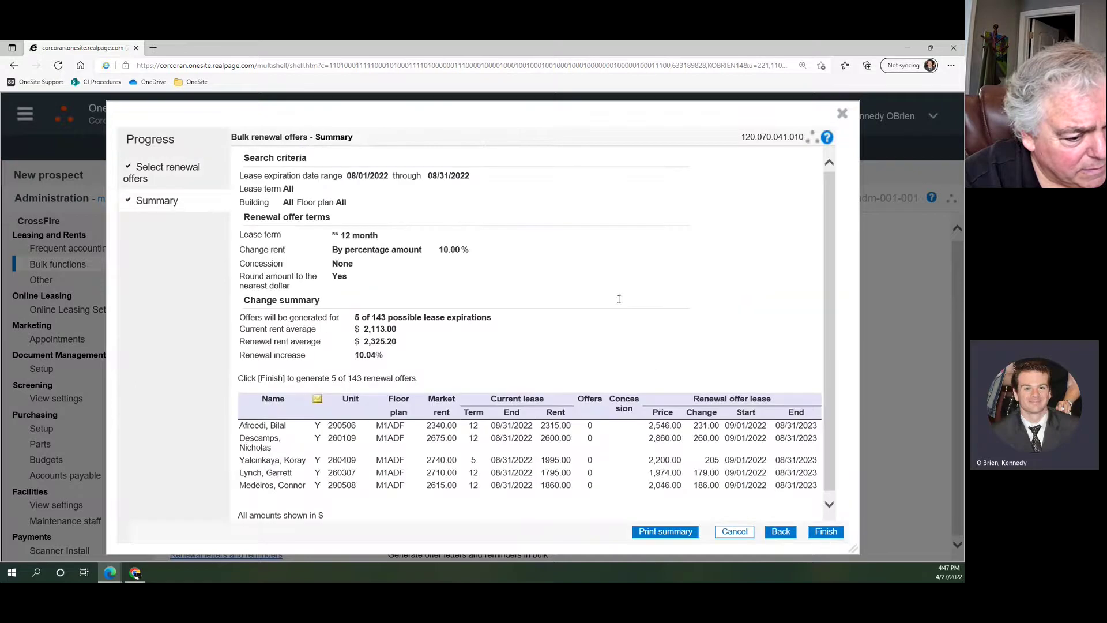
{"action": "scroll", "coordinate": [619, 297], "scroll_direction": "down", "scroll_amount": 1}
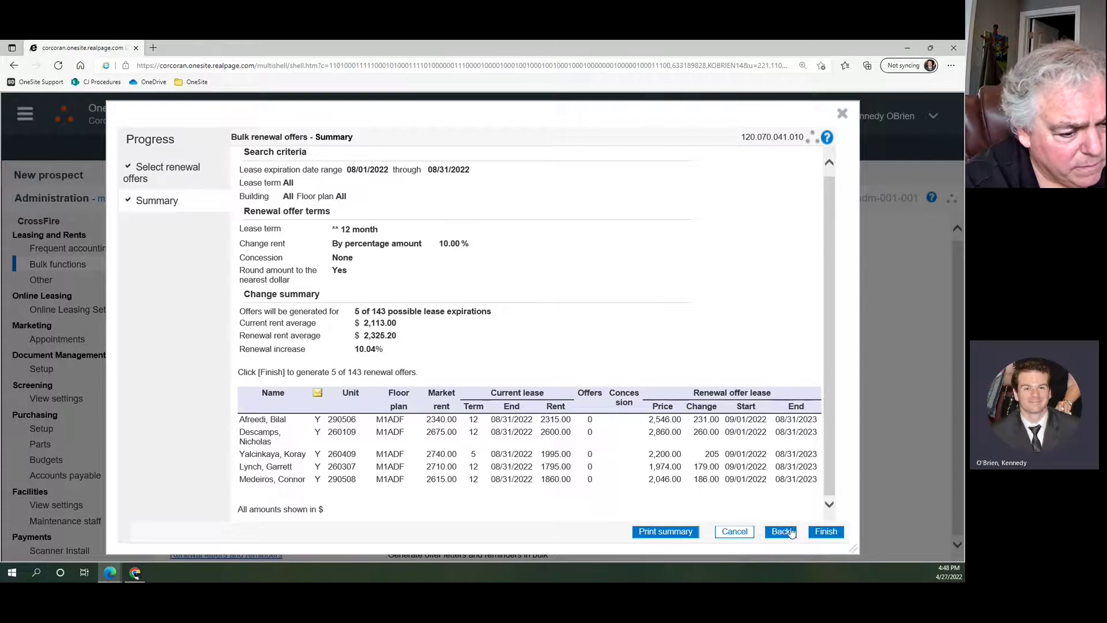
Finish generating the 5 renewal offers and decline creating more offers.
{"action": "left_click", "coordinate": [826, 532]}
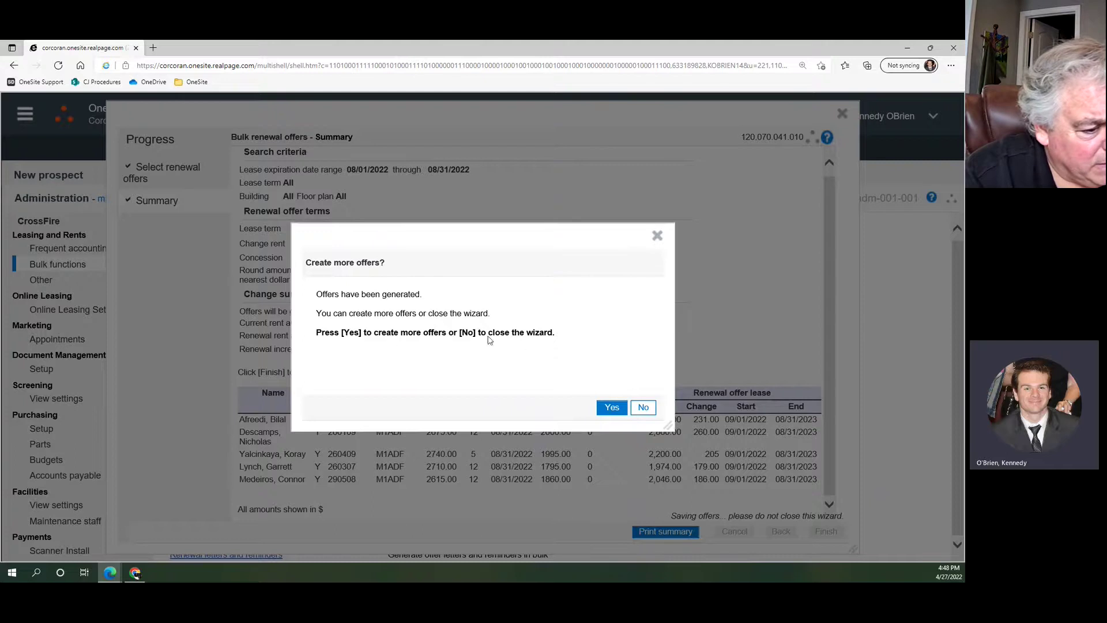
{"action": "left_click", "coordinate": [643, 408]}
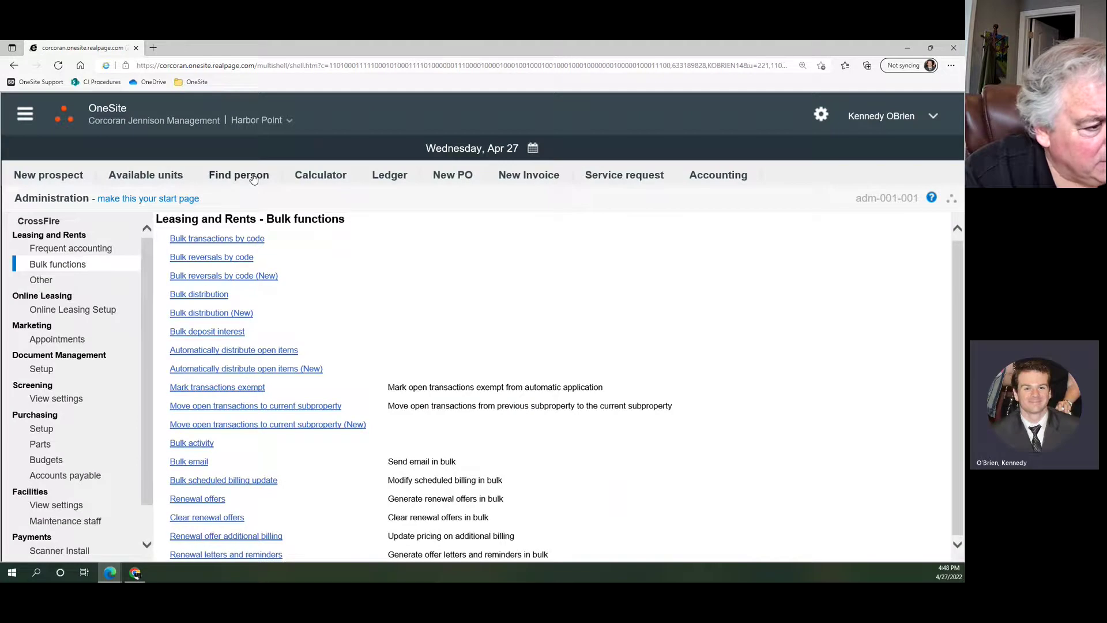
Search Find person by the first resident's name and open the unit 290506 record.
{"action": "left_click", "coordinate": [253, 176]}
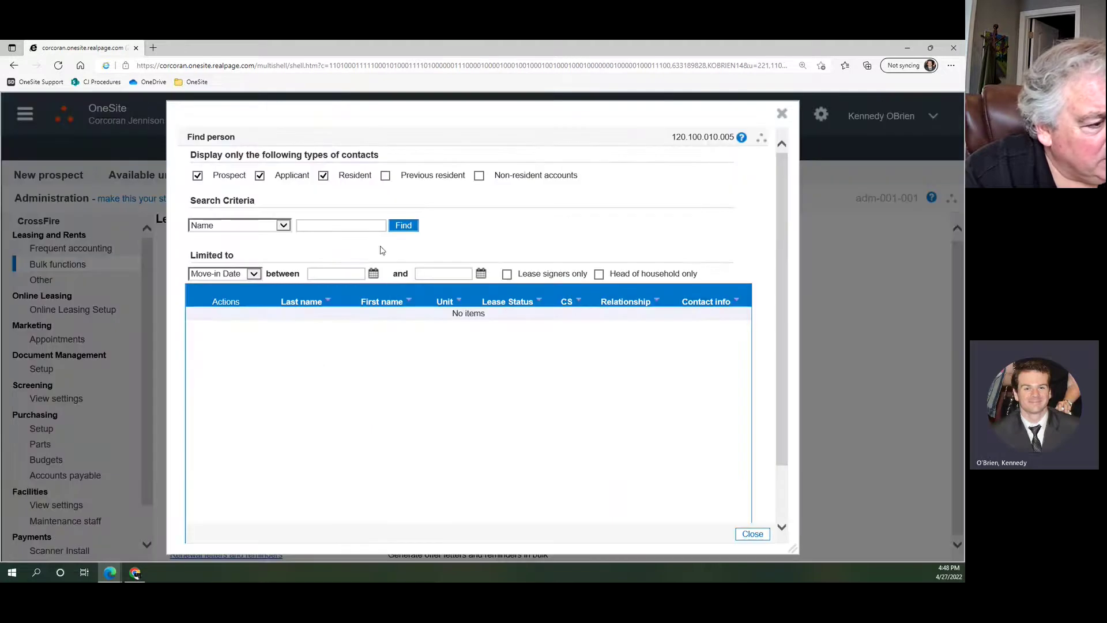
{"action": "left_click", "coordinate": [375, 230]}
{"action": "type", "text": "bilal"}
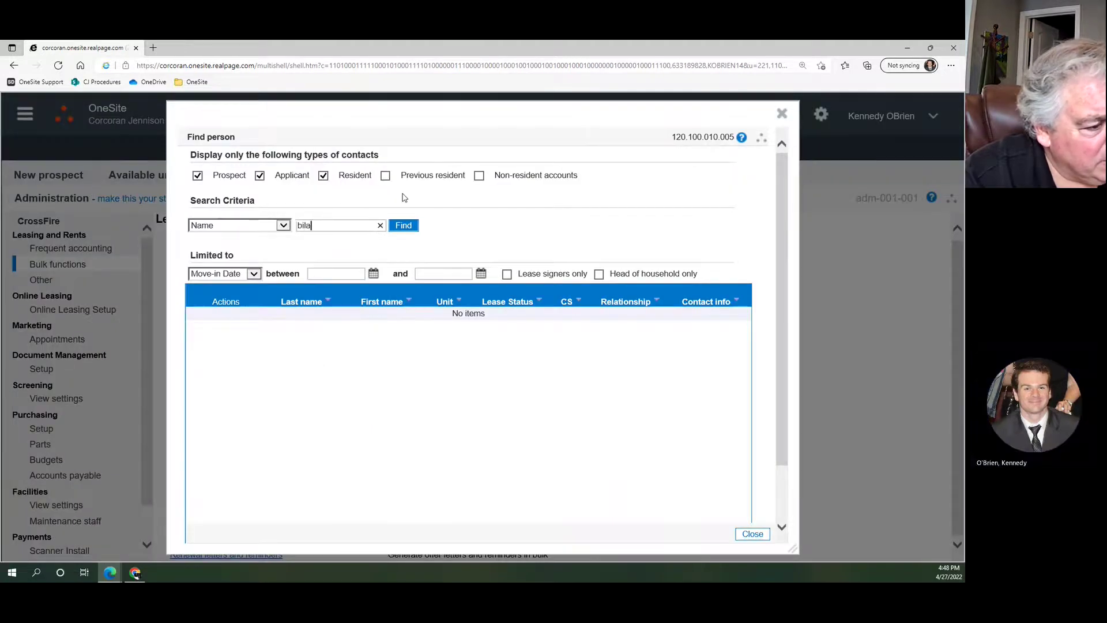
{"action": "key", "text": "Return"}
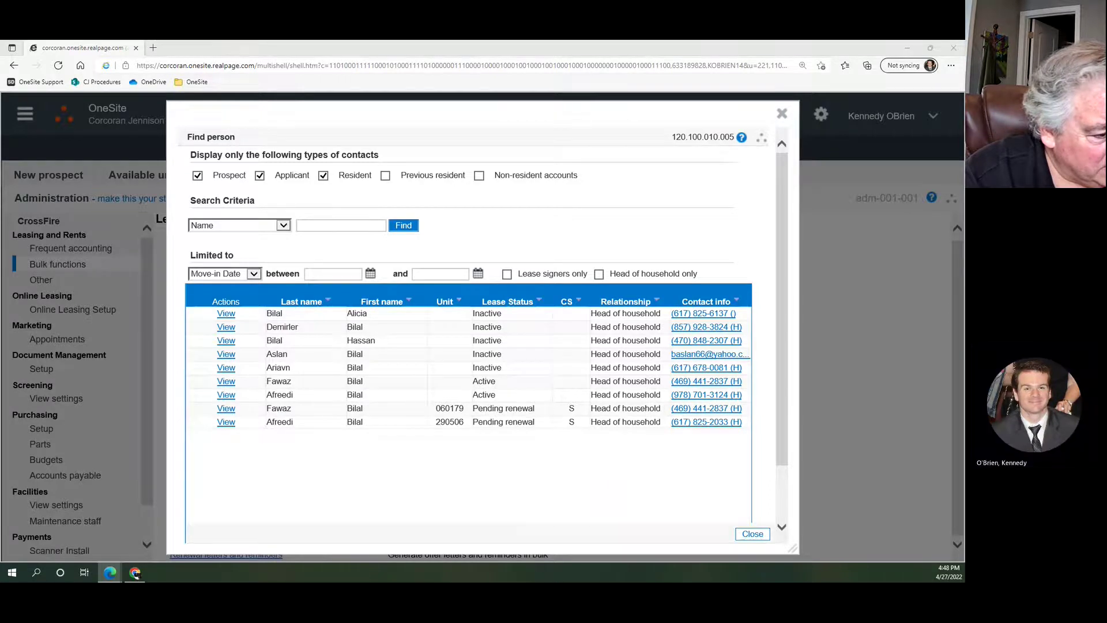
{"action": "left_click_drag", "start_coordinate": [440, 81], "coordinate": [428, 44]}
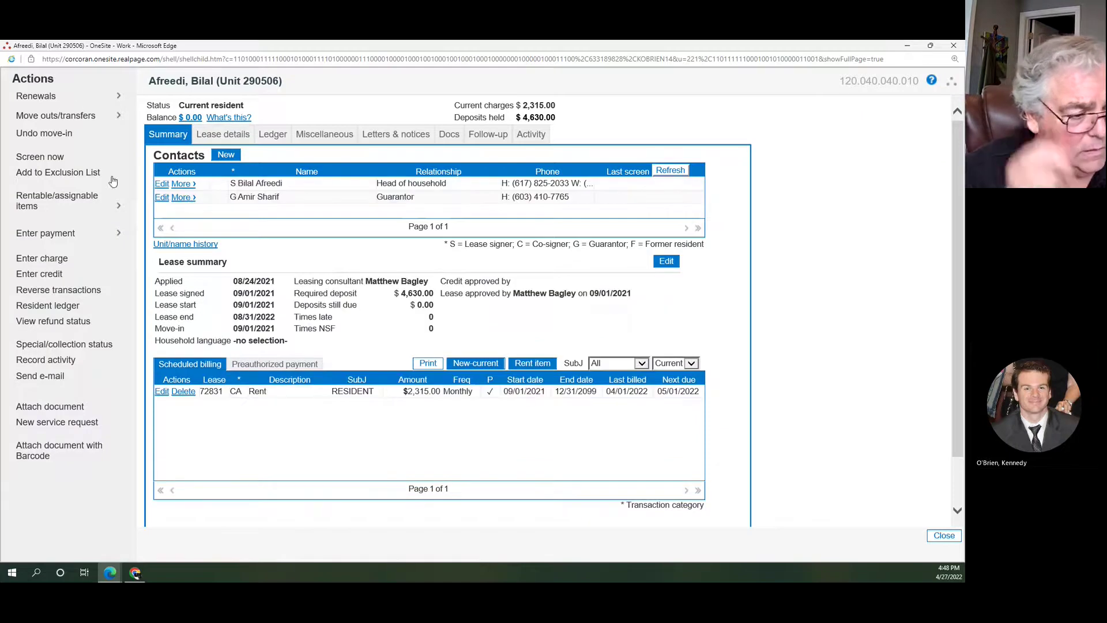
Generate a renewal offer for this resident with the 12 month price changed to 2,550.00.
{"action": "left_click", "coordinate": [75, 99]}
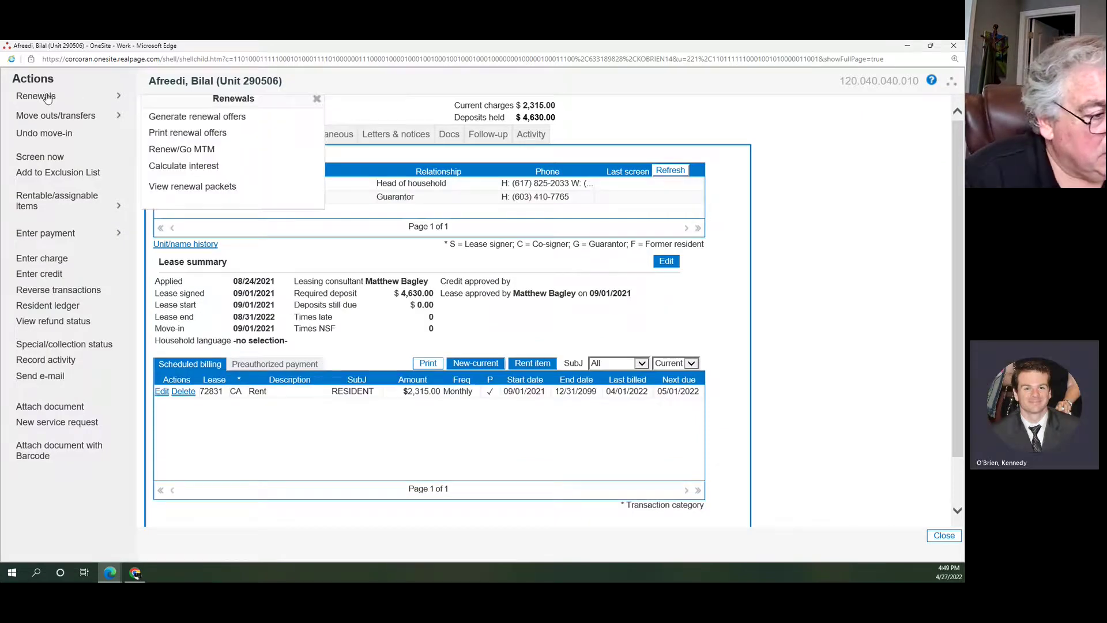
{"action": "left_click", "coordinate": [257, 122]}
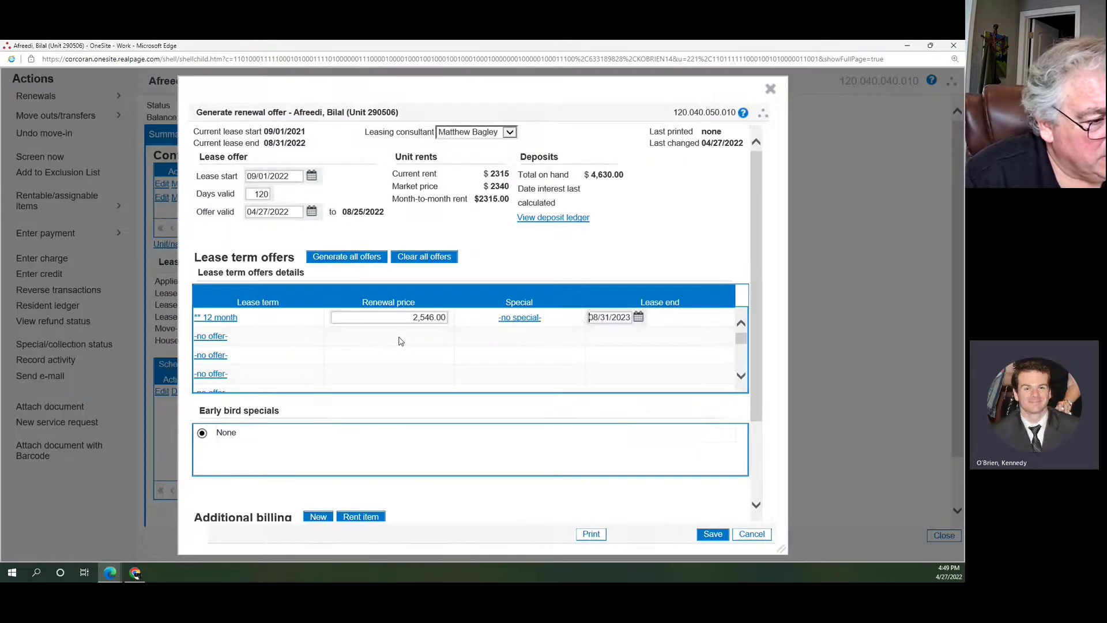
{"action": "mouse_move", "coordinate": [405, 320]}
{"action": "left_mouse_down"}
{"action": "mouse_move", "coordinate": [436, 321]}
{"action": "mouse_move", "coordinate": [397, 318]}
{"action": "left_mouse_up"}
{"action": "left_click", "coordinate": [416, 321]}
{"action": "left_click", "coordinate": [396, 319]}
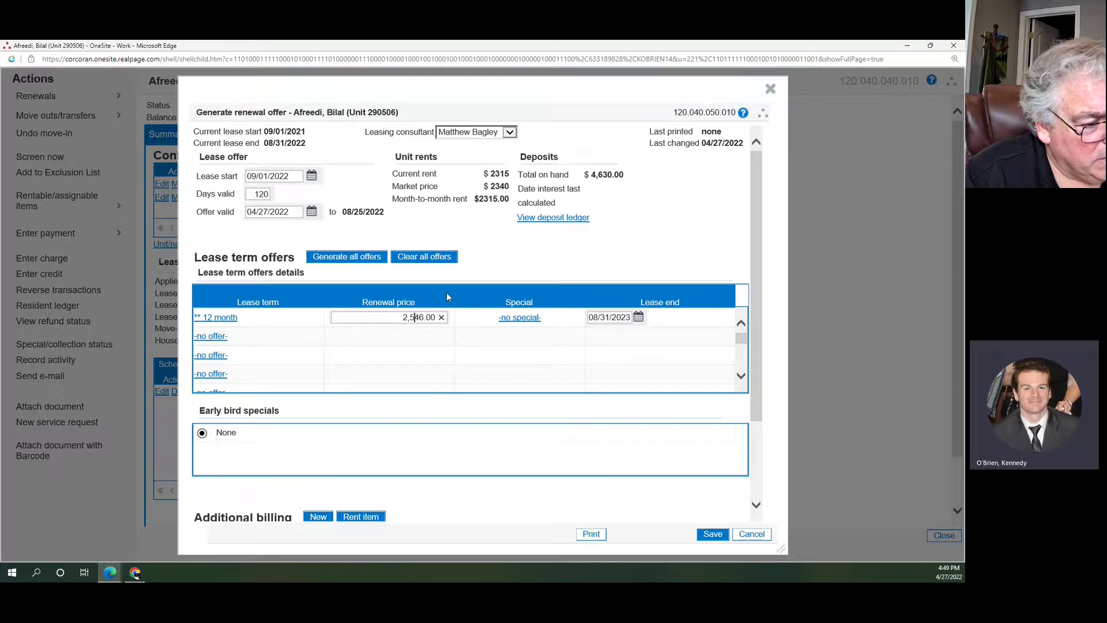
{"action": "type", "text": "50"}
{"action": "key", "text": "Delete"}
{"action": "key", "text": "Delete"}
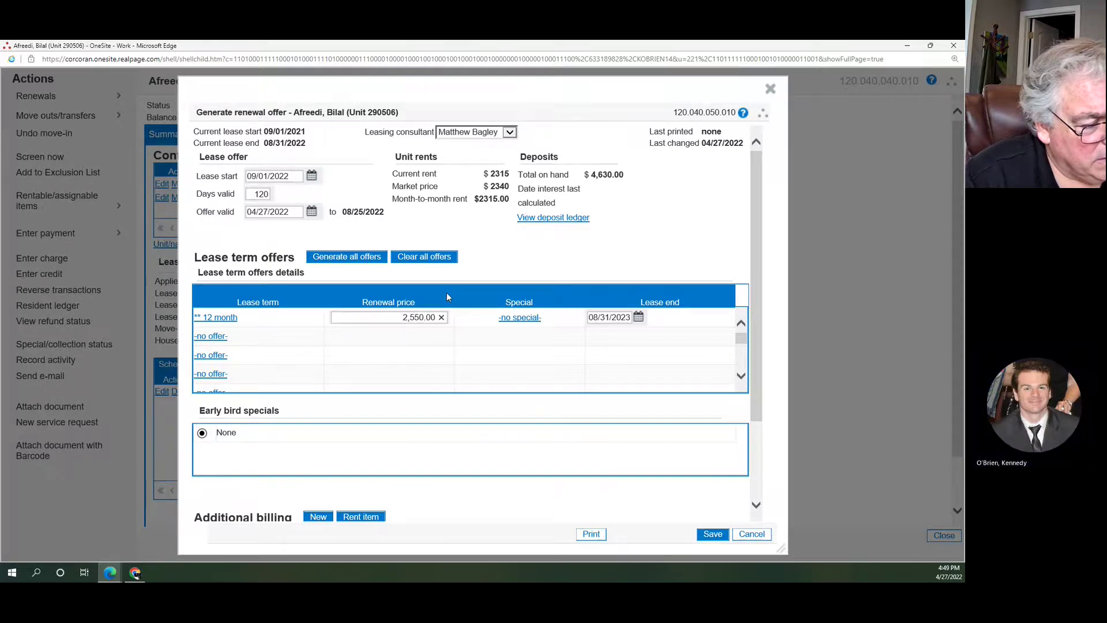
{"action": "left_click", "coordinate": [644, 398]}
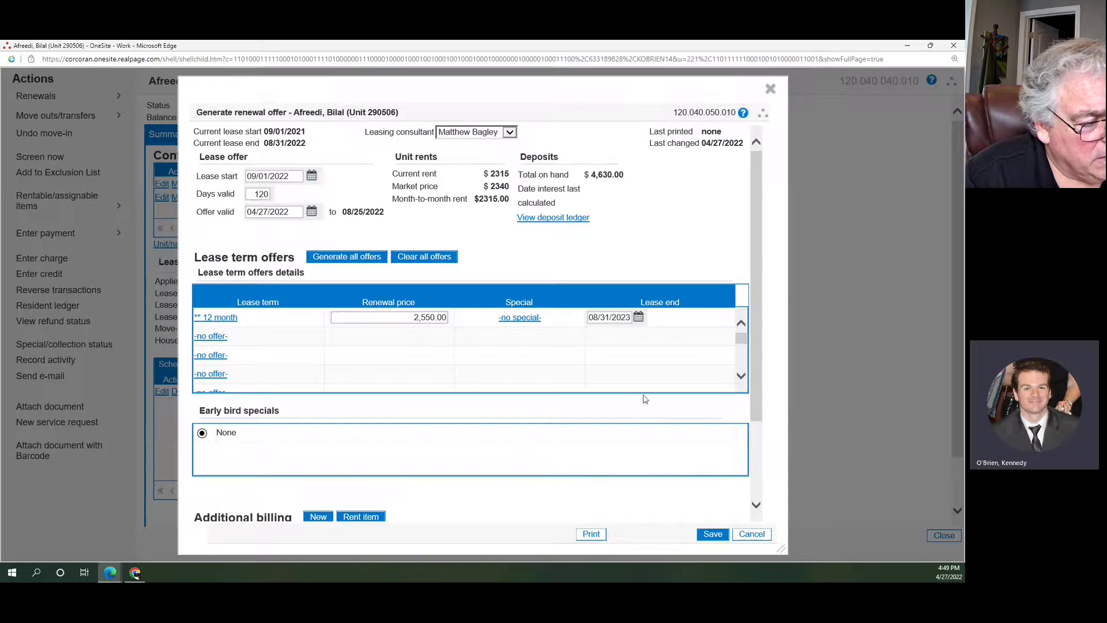
Add an 11 month lease term offer at 2,560.00 and save the renewal offers.
{"action": "left_click", "coordinate": [201, 336]}
{"action": "left_click", "coordinate": [395, 275]}
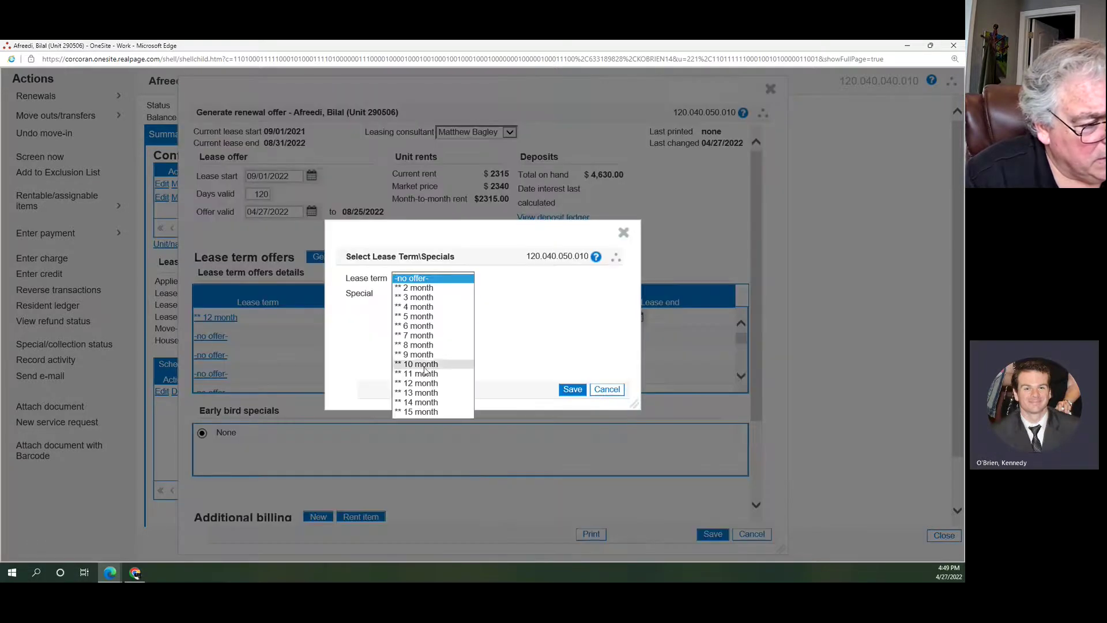
{"action": "left_click", "coordinate": [432, 368]}
{"action": "left_click", "coordinate": [582, 391]}
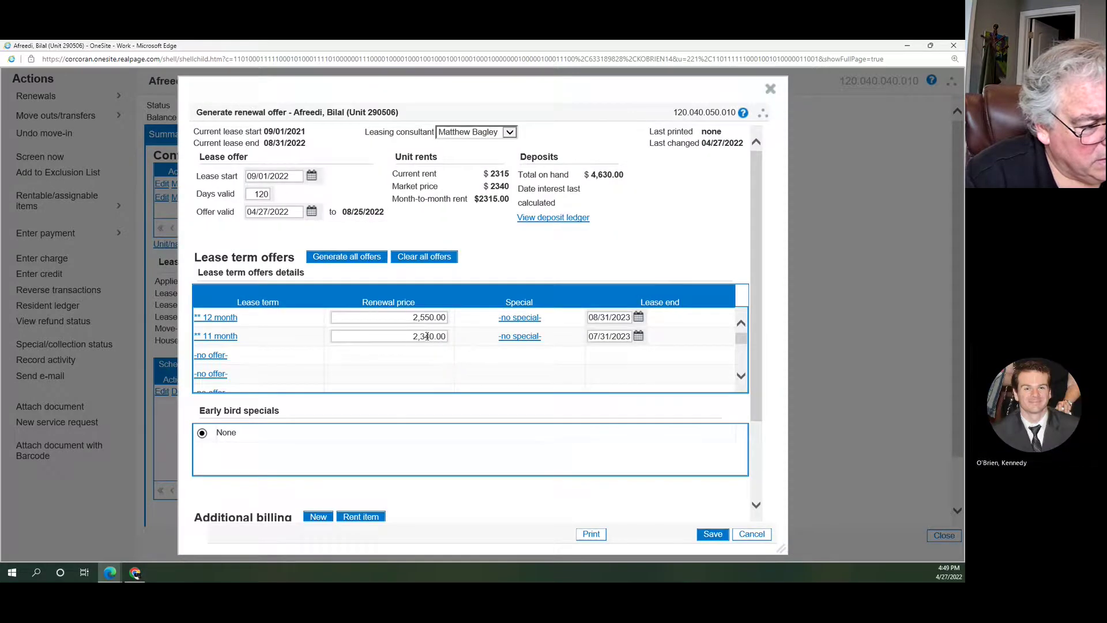
{"action": "left_click", "coordinate": [426, 336]}
{"action": "left_click_drag", "start_coordinate": [430, 336], "coordinate": [402, 336]}
{"action": "type", "text": "2560"}
{"action": "key", "text": "Tab"}
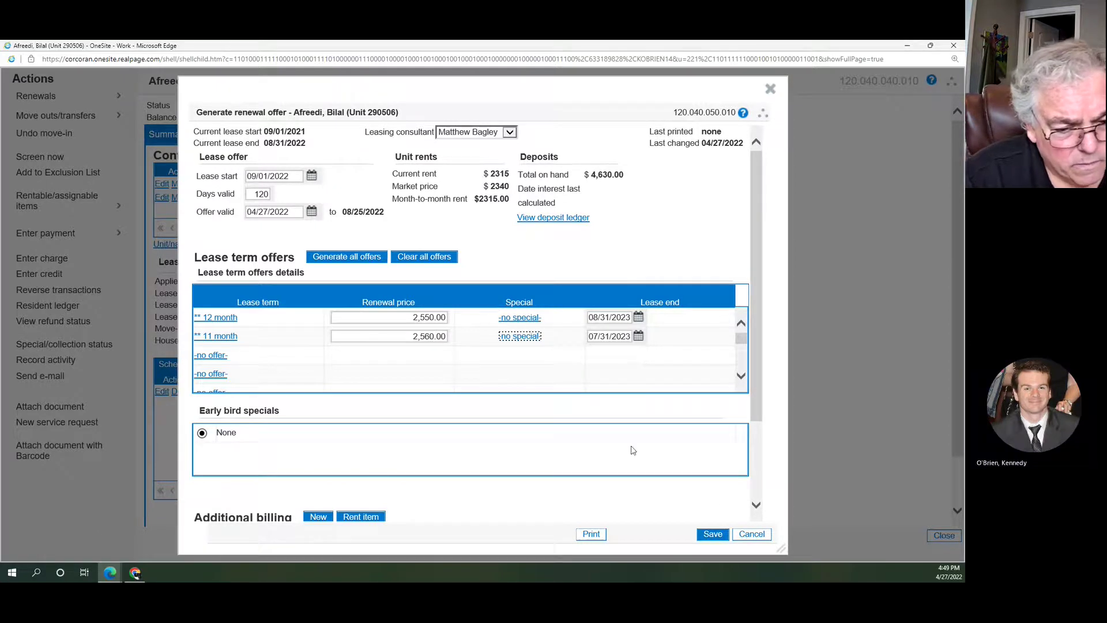
{"action": "left_click", "coordinate": [714, 535]}
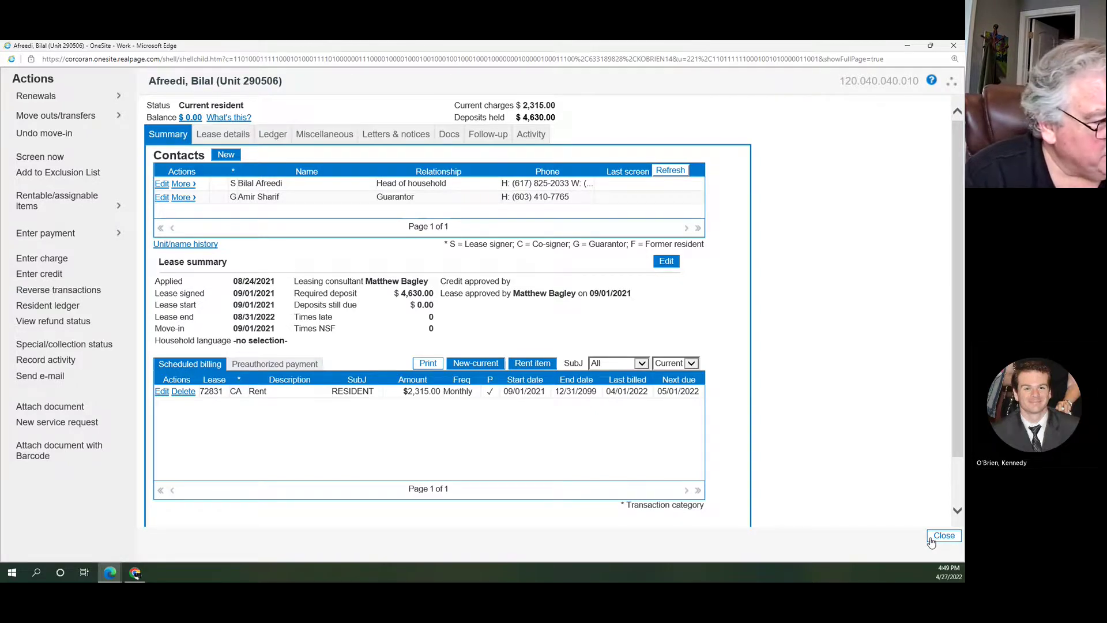
Close the resident record and Find person, then open Administration > Bulk functions > Renewal letters and reminders.
{"action": "left_click", "coordinate": [931, 539]}
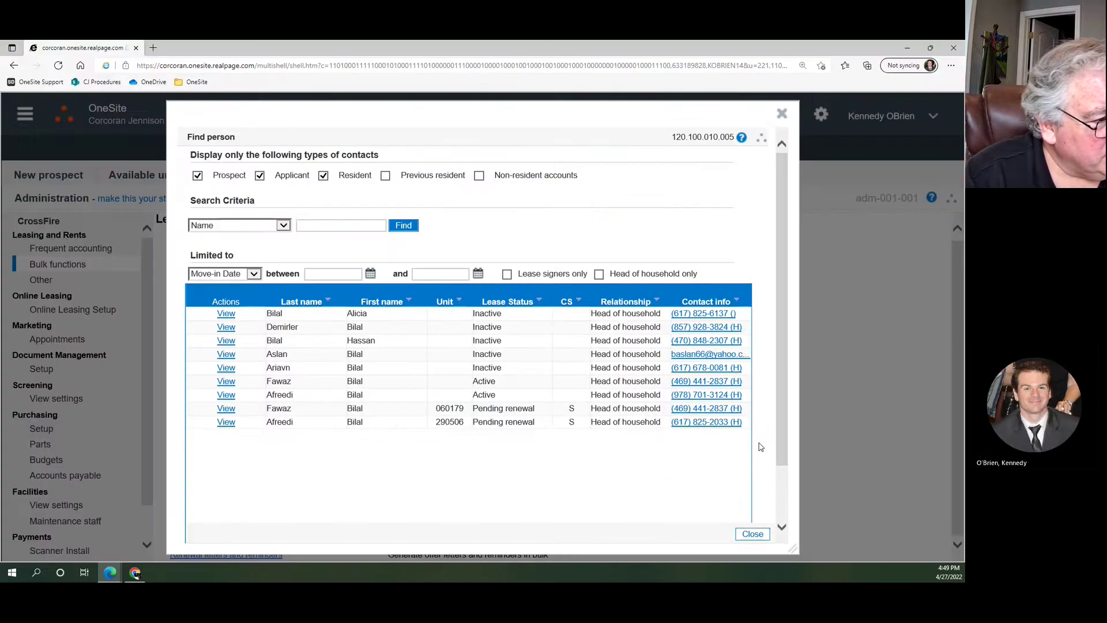
{"action": "left_click", "coordinate": [751, 534]}
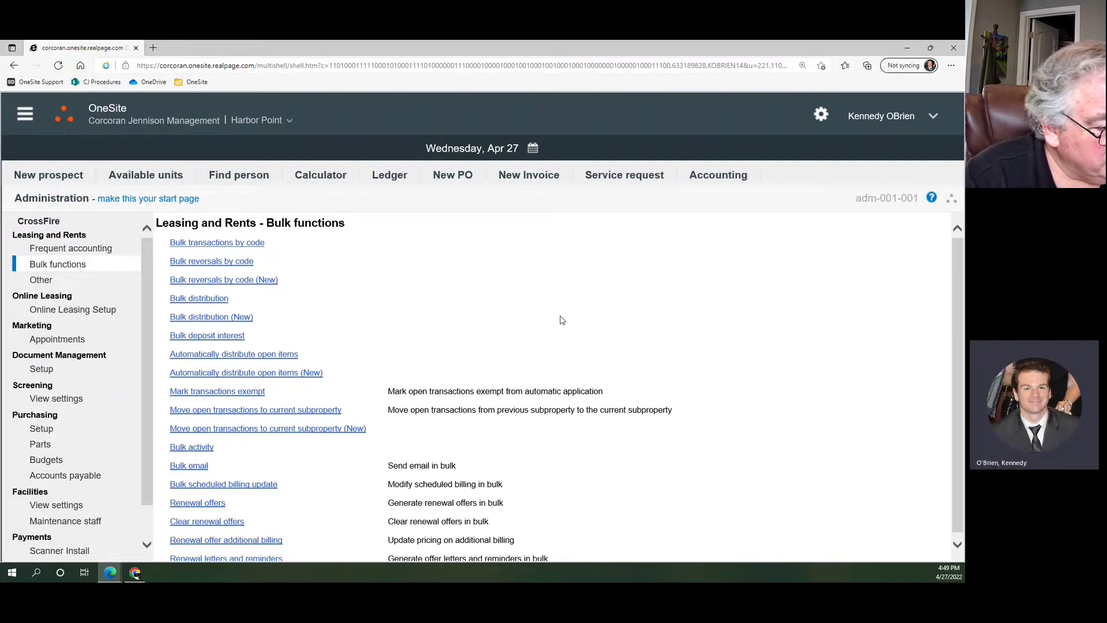
{"action": "scroll", "coordinate": [561, 319], "scroll_direction": "down", "scroll_amount": 1}
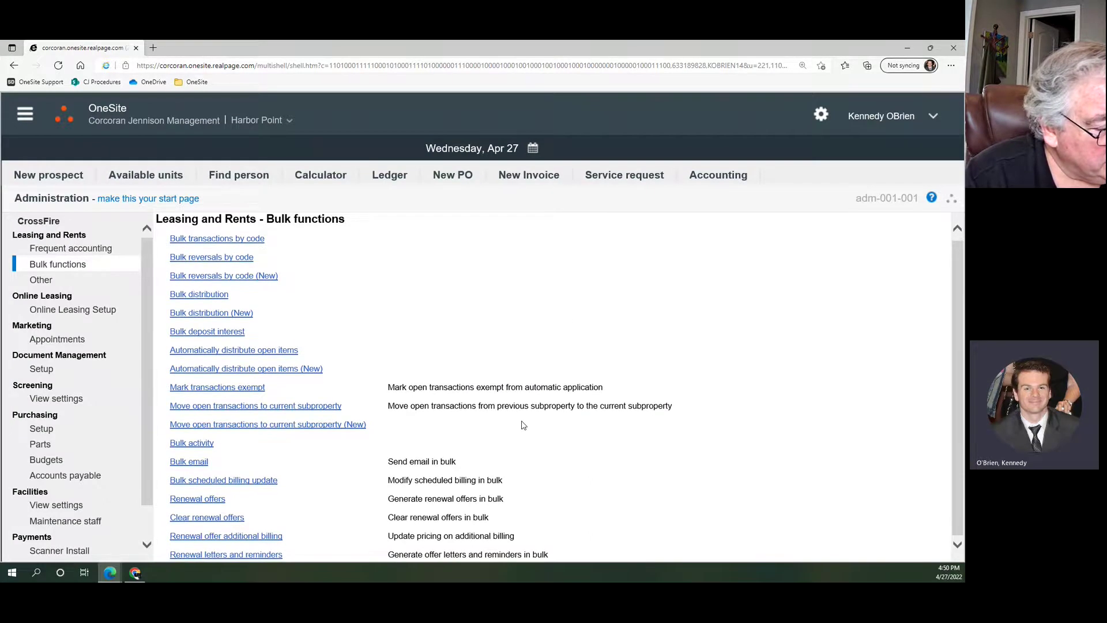
{"action": "left_click", "coordinate": [21, 118]}
{"action": "scroll", "coordinate": [47, 361], "scroll_direction": "down", "scroll_amount": 5}
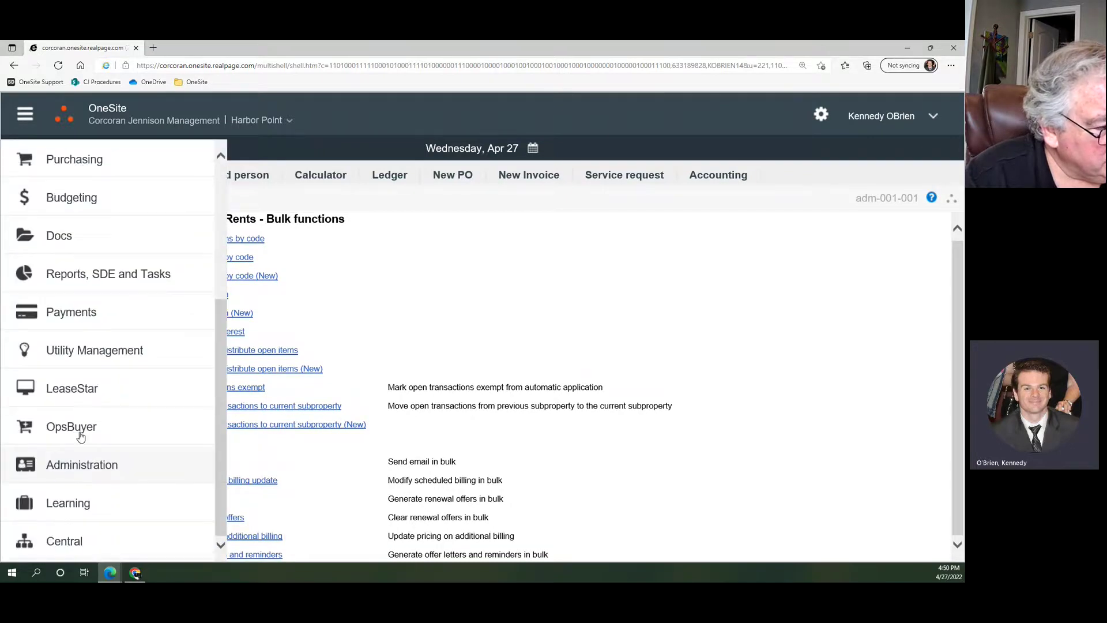
{"action": "left_click", "coordinate": [82, 464]}
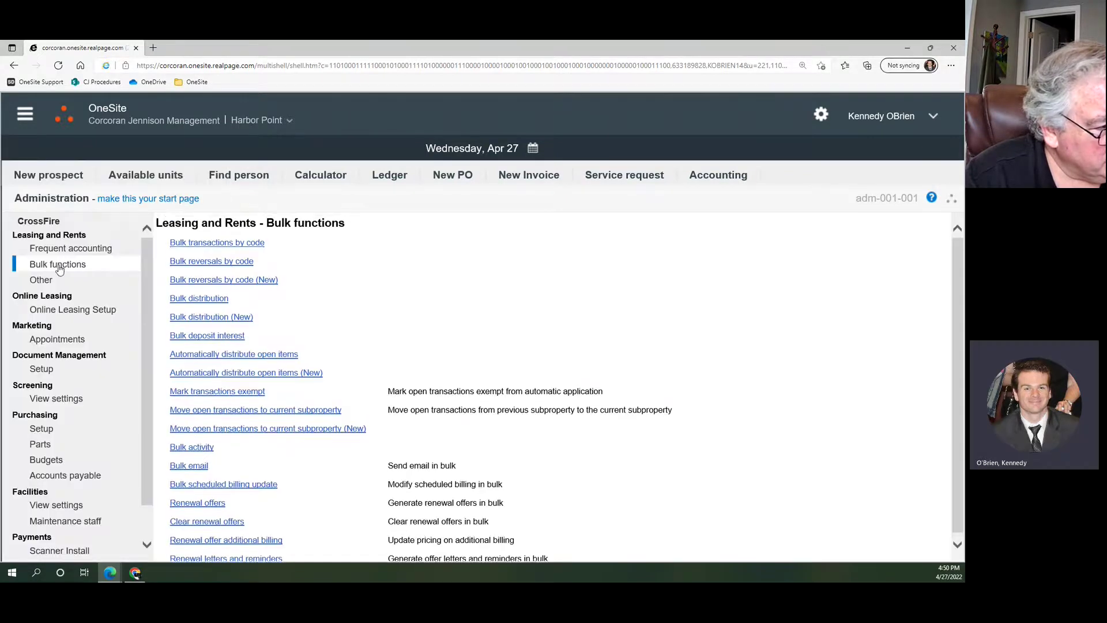
{"action": "scroll", "coordinate": [314, 287], "scroll_direction": "down", "scroll_amount": 1}
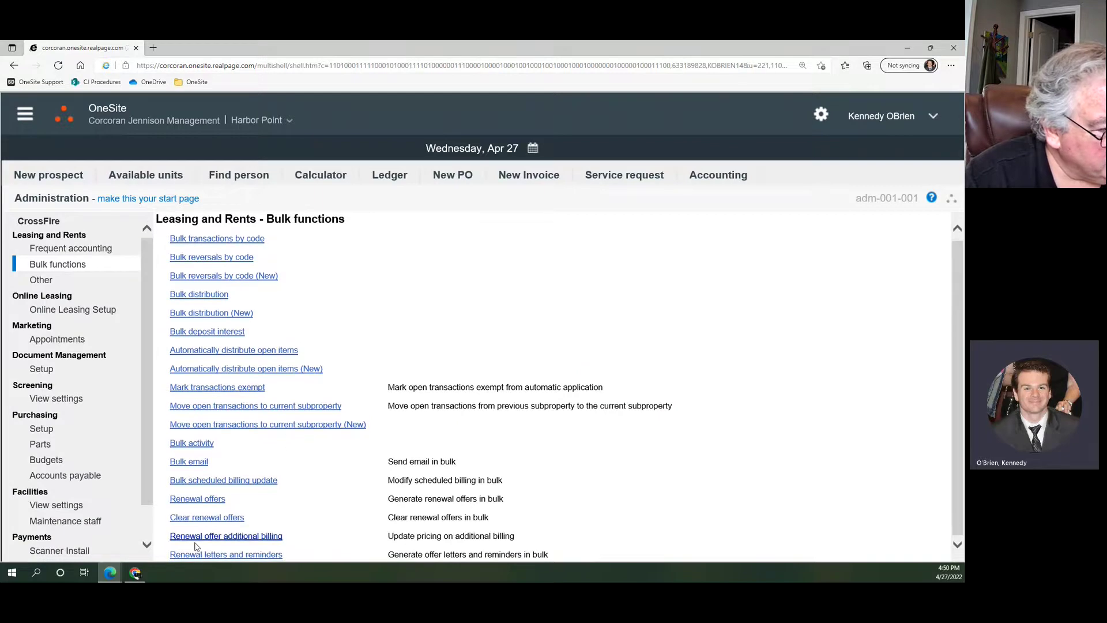
{"action": "left_click", "coordinate": [231, 554]}
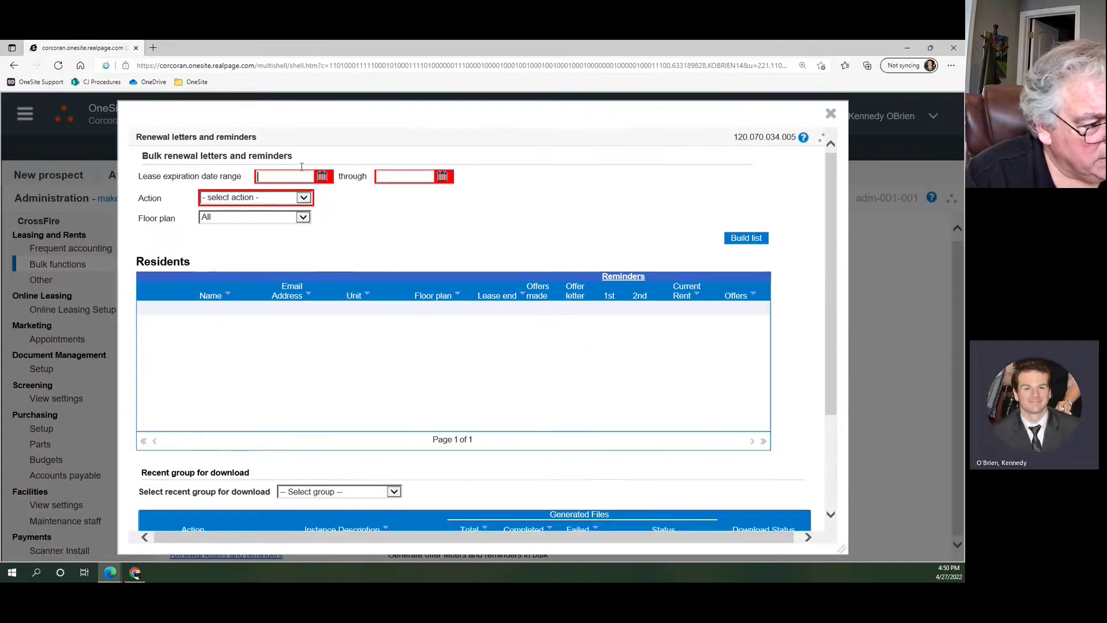
Set lease expiration 08/01/2022–08/31/2022, choose the Offer letter action, and build the resident list.
{"action": "type", "text": "08/"}
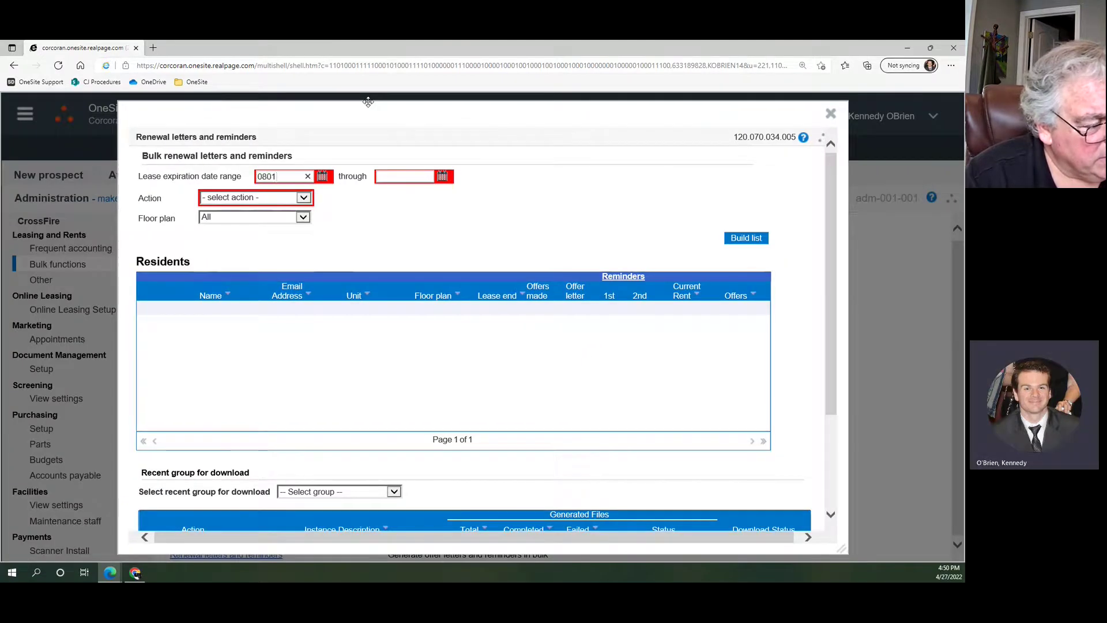
{"action": "type", "text": "01/202"}
{"action": "key", "text": "Tab"}
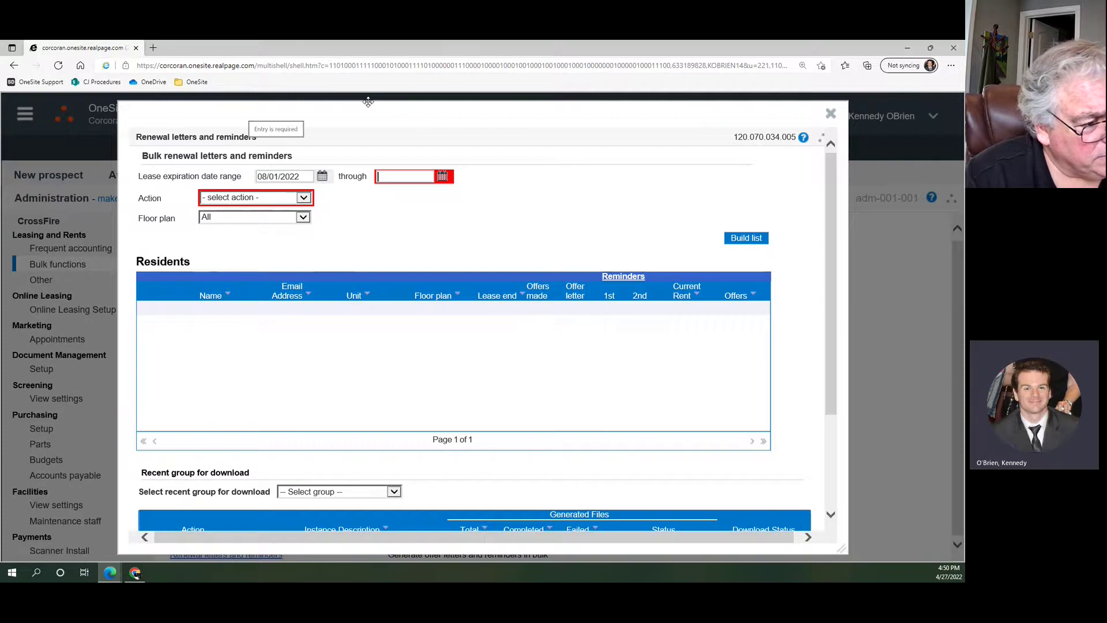
{"action": "type", "text": "0830"}
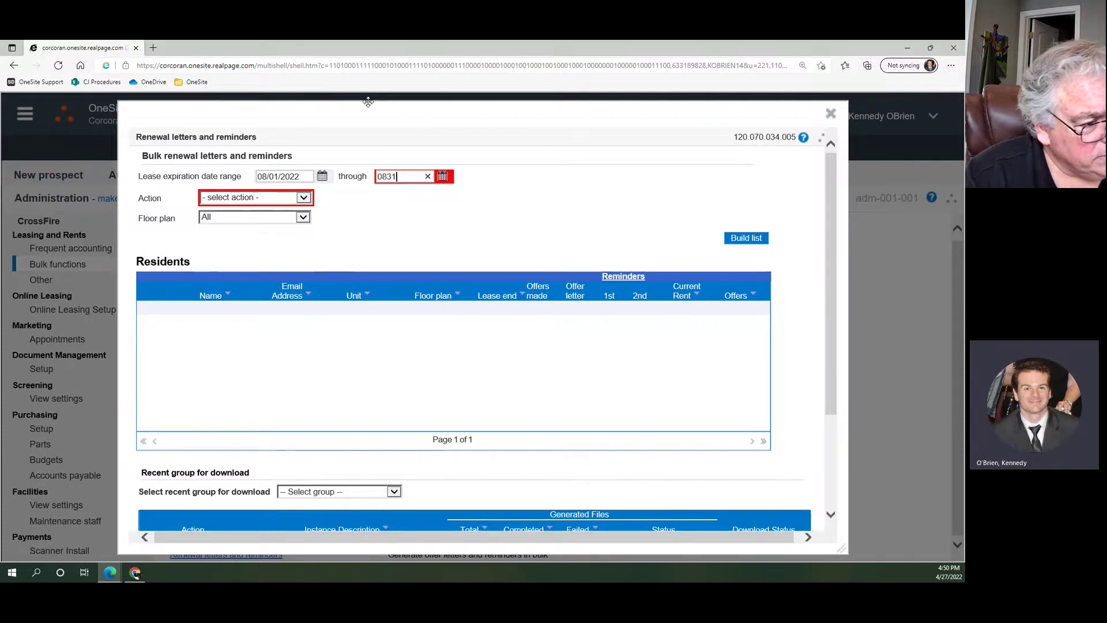
{"action": "type", "text": "2022"}
{"action": "key", "text": "Tab"}
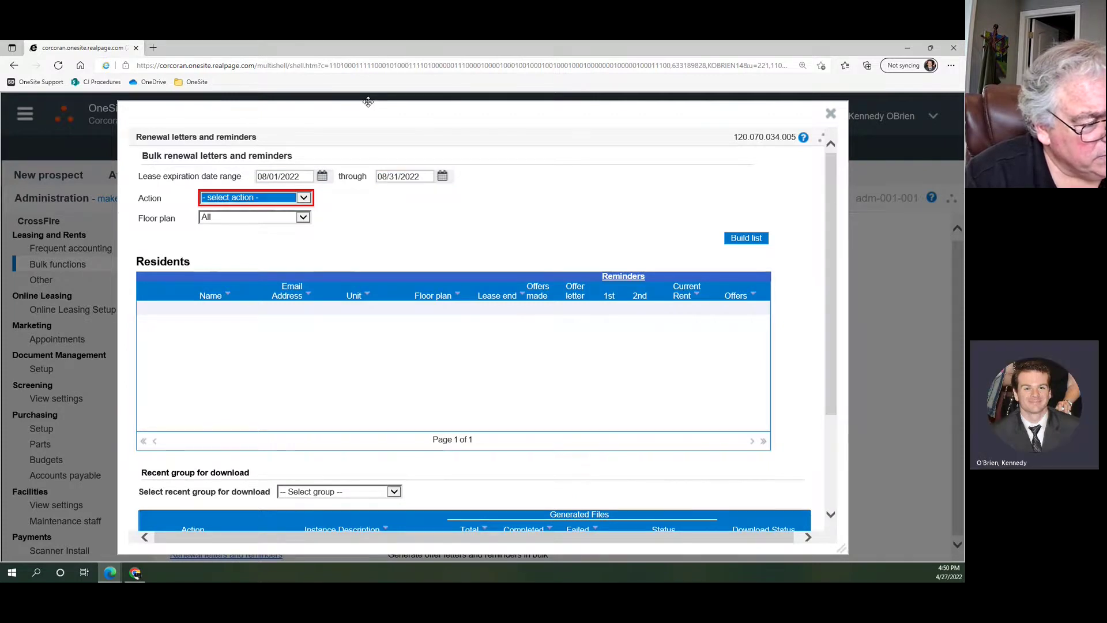
{"action": "left_click", "coordinate": [299, 202]}
{"action": "left_click", "coordinate": [252, 207]}
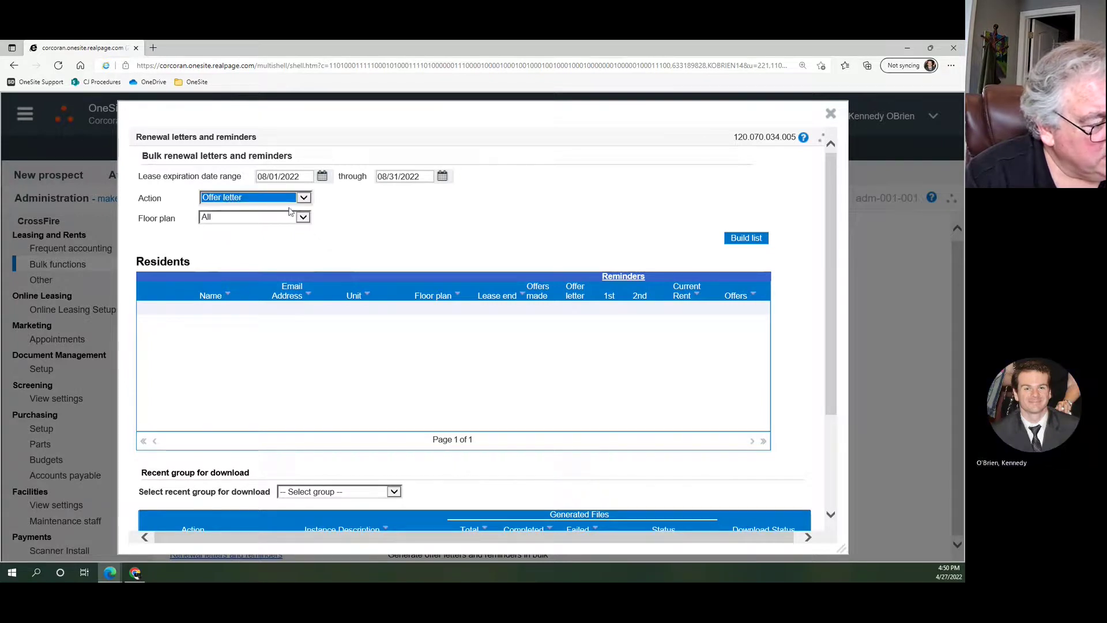
{"action": "left_click", "coordinate": [745, 240]}
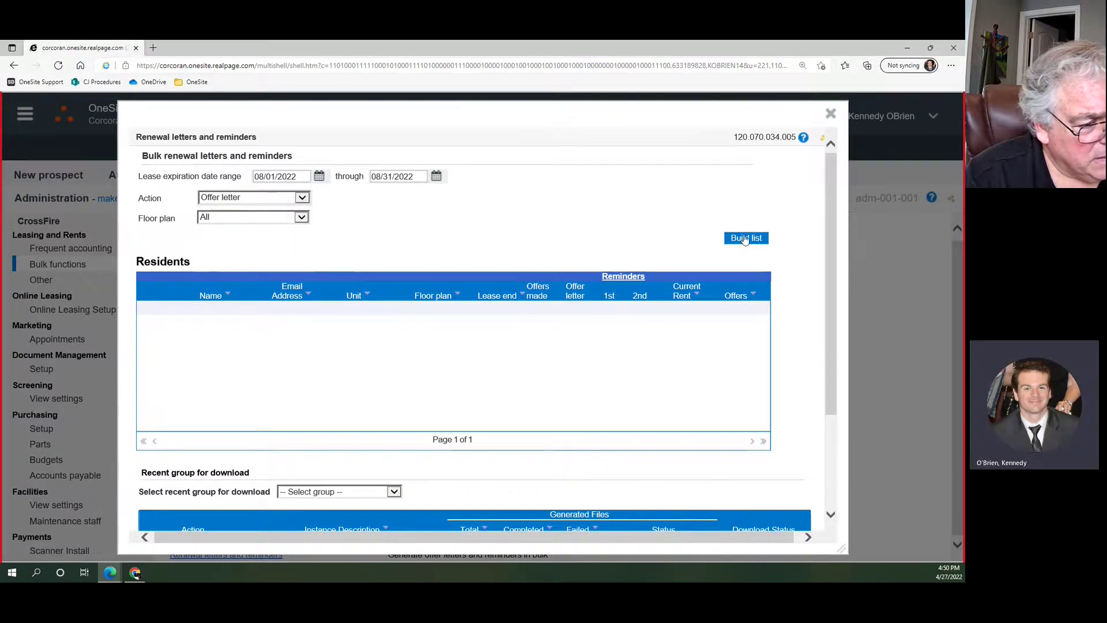
{"action": "left_click", "coordinate": [749, 237]}
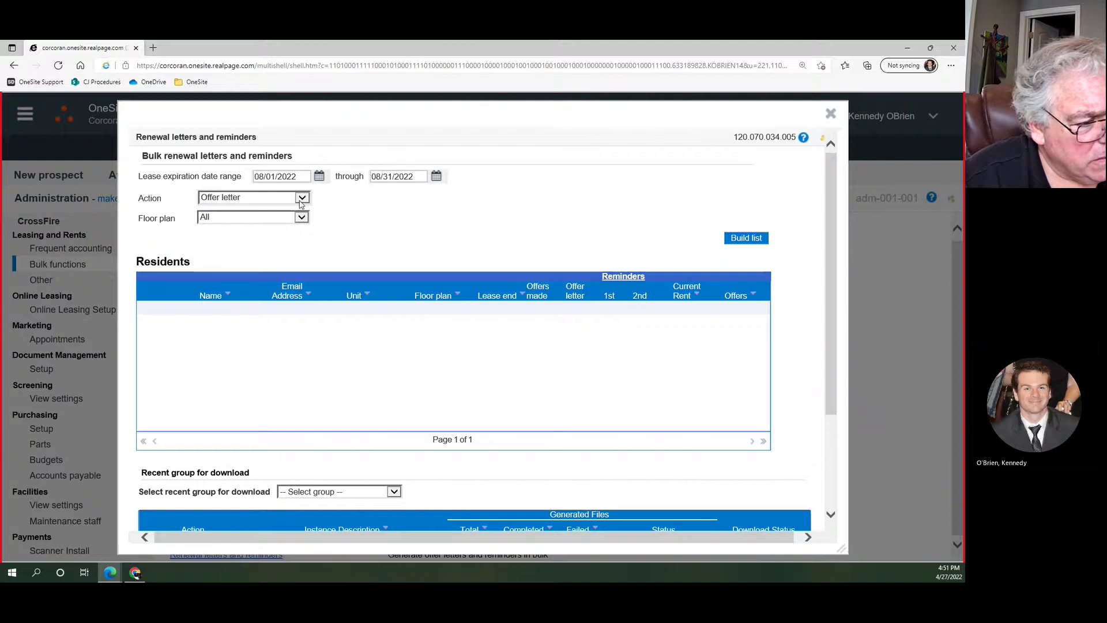
Return from the YouTube window to OneSite's renewal letters dialog.
{"action": "key", "text": "alt+Tab"}
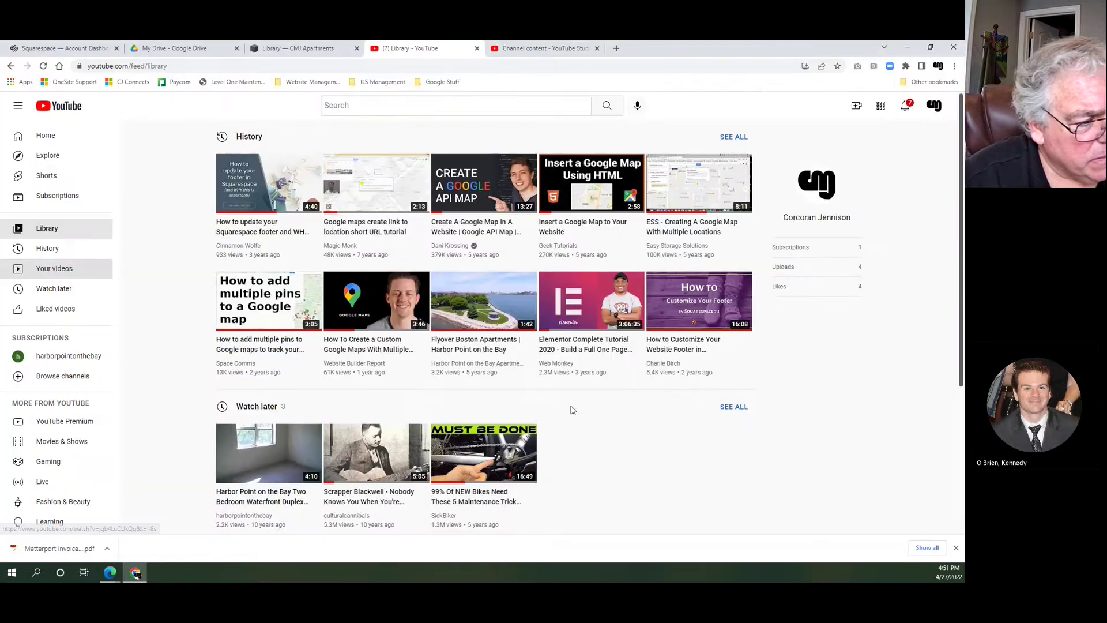
{"action": "left_click", "coordinate": [908, 49]}
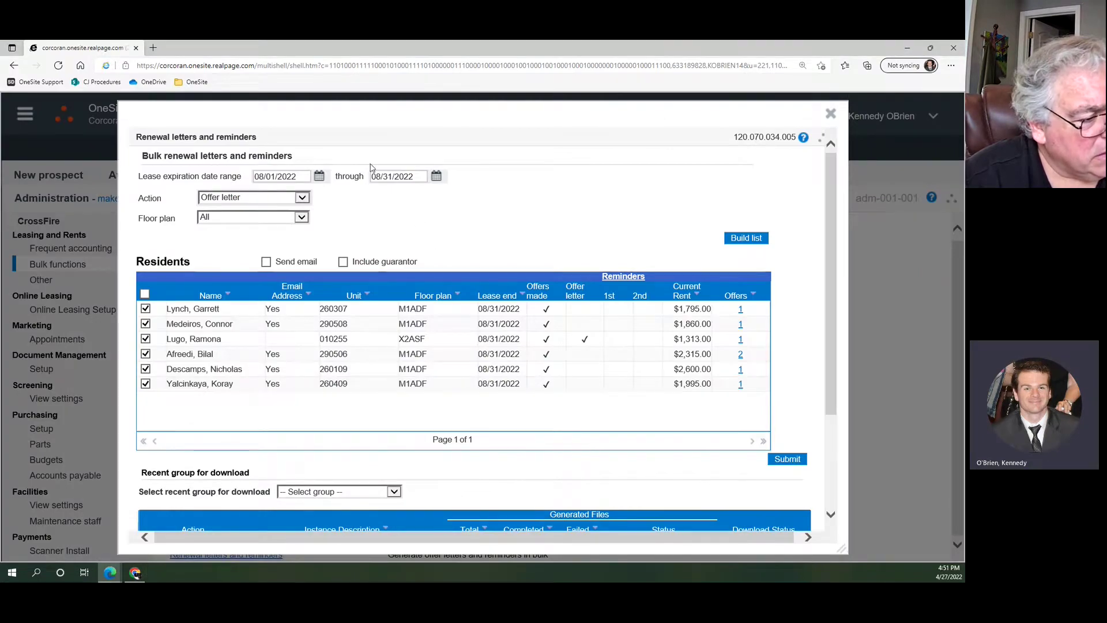
{"action": "left_click_drag", "start_coordinate": [370, 114], "coordinate": [379, 111]}
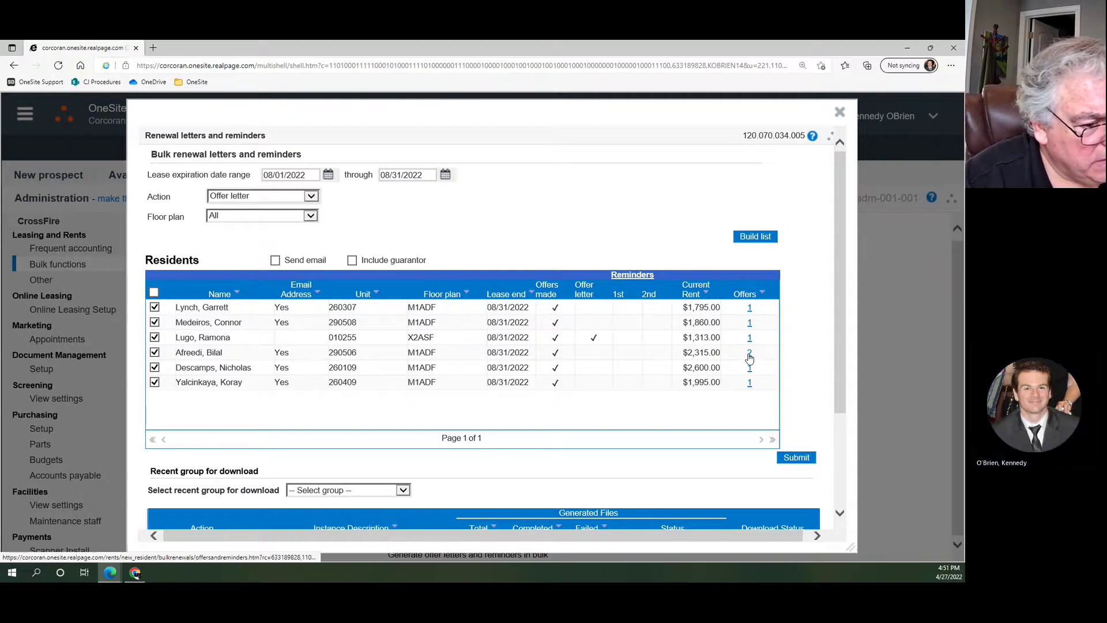
Check unit 290506's two renewal offers, cancel, and review the six ticked residents.
{"action": "left_click", "coordinate": [749, 354]}
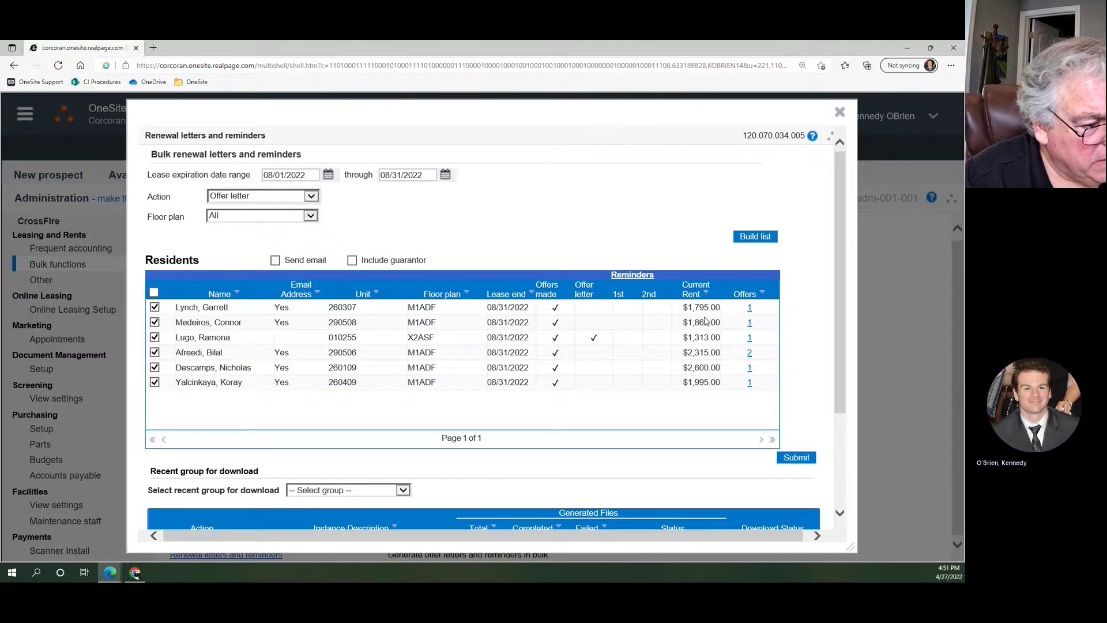
{"action": "scroll", "coordinate": [663, 314], "scroll_direction": "up", "scroll_amount": 2}
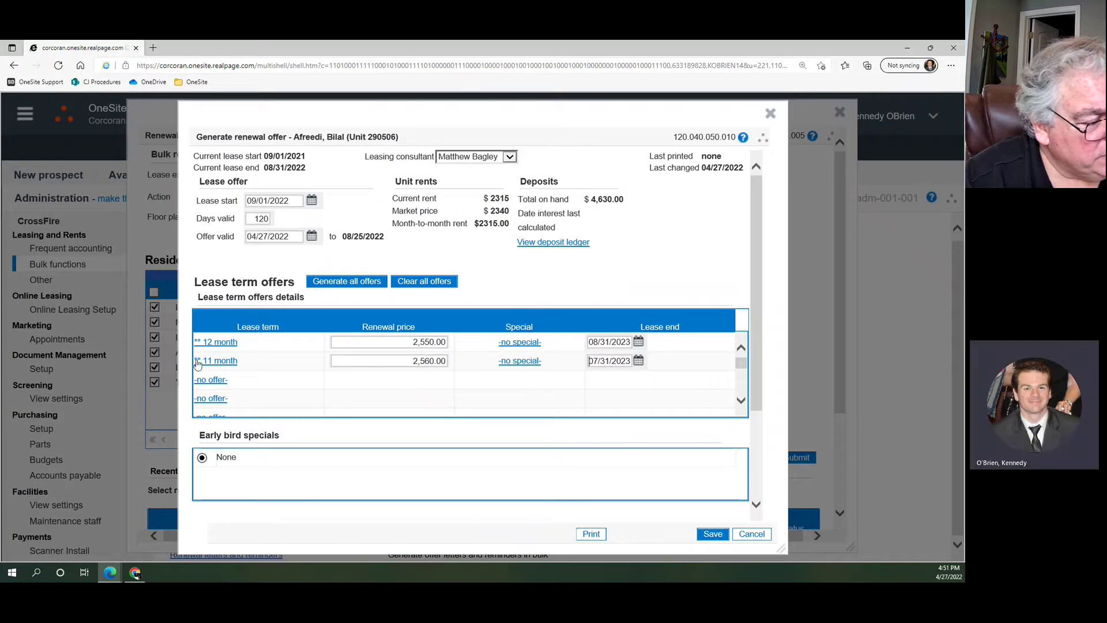
{"action": "left_click", "coordinate": [751, 533]}
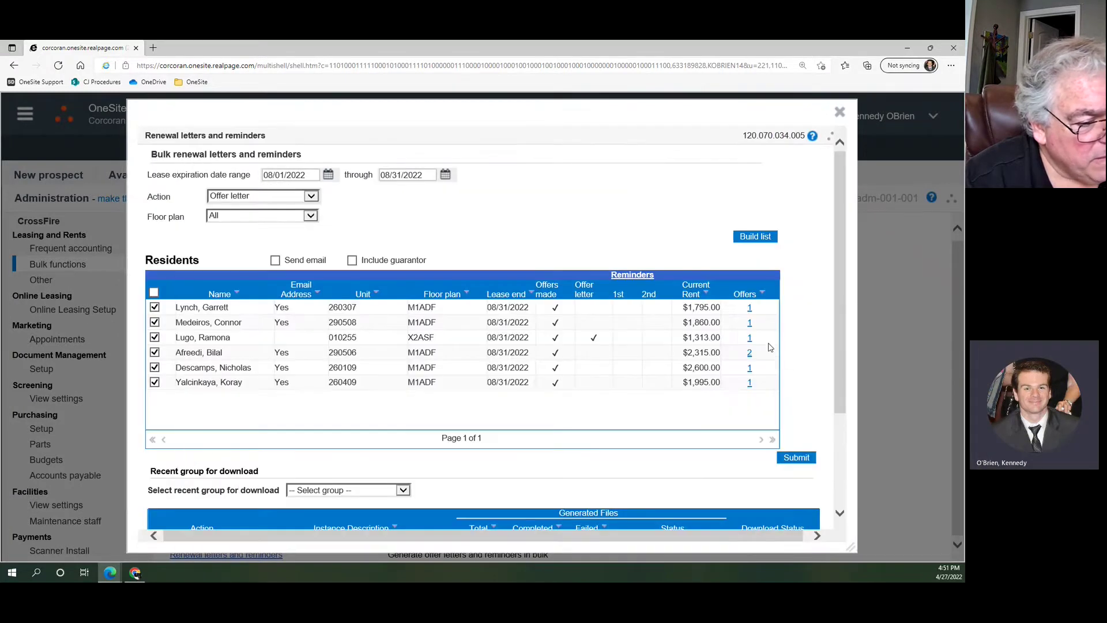
{"action": "scroll", "coordinate": [805, 366], "scroll_direction": "down", "scroll_amount": 1}
{"action": "scroll", "coordinate": [806, 366], "scroll_direction": "down", "scroll_amount": 2}
{"action": "scroll", "coordinate": [765, 363], "scroll_direction": "up", "scroll_amount": 3}
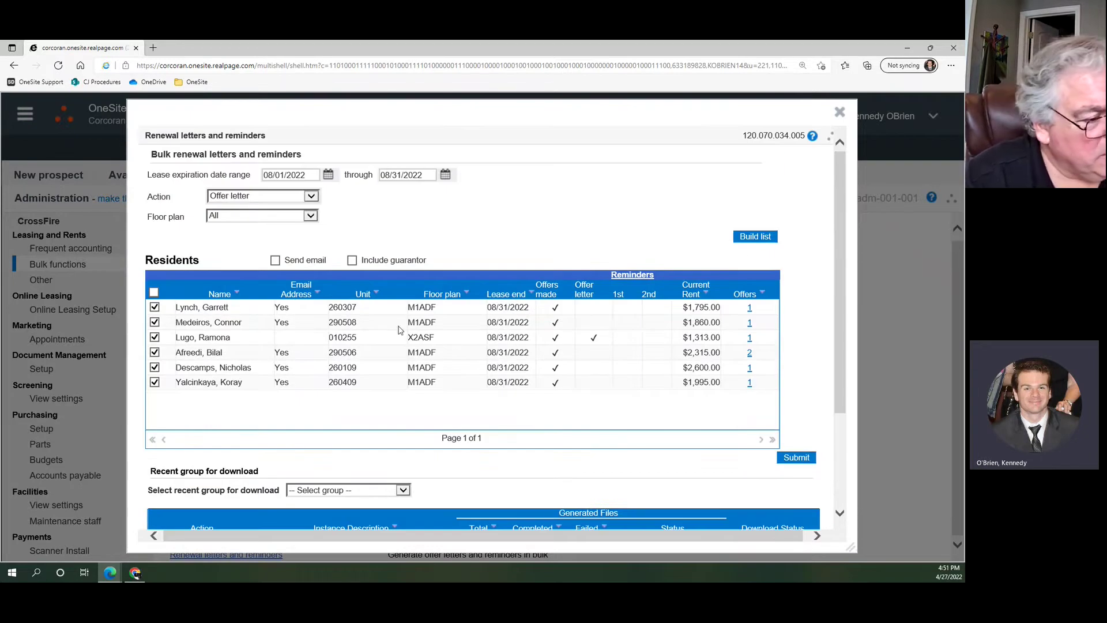
{"action": "scroll", "coordinate": [356, 365], "scroll_direction": "down", "scroll_amount": 3}
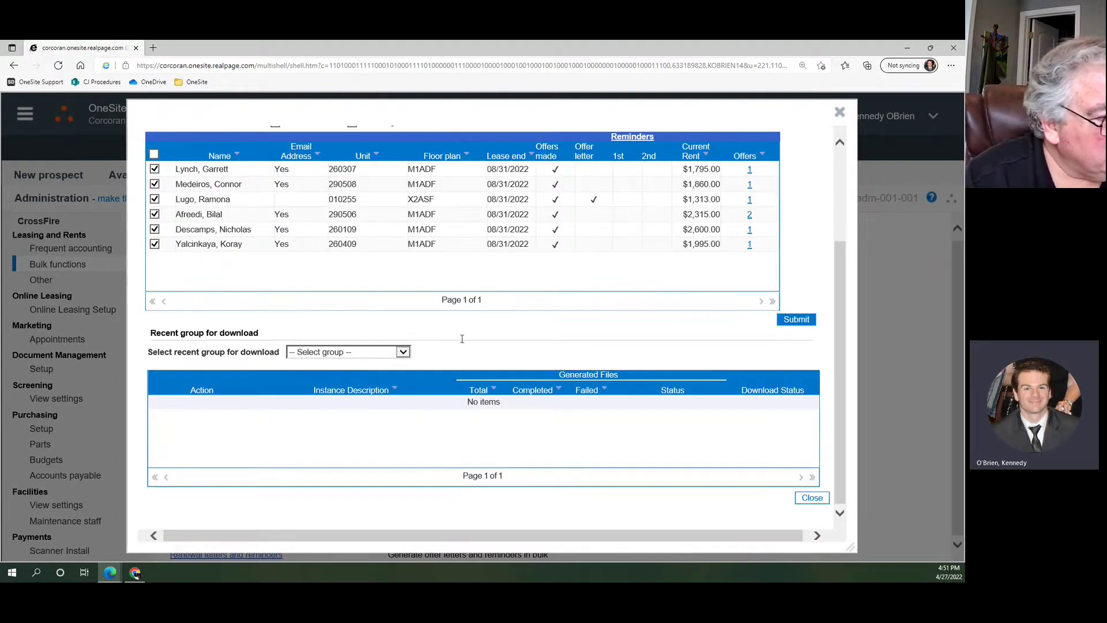
Submit the six residents for offer letters and refresh to show the 4/27/2022 3:52:07 PM batch.
{"action": "left_click", "coordinate": [397, 353]}
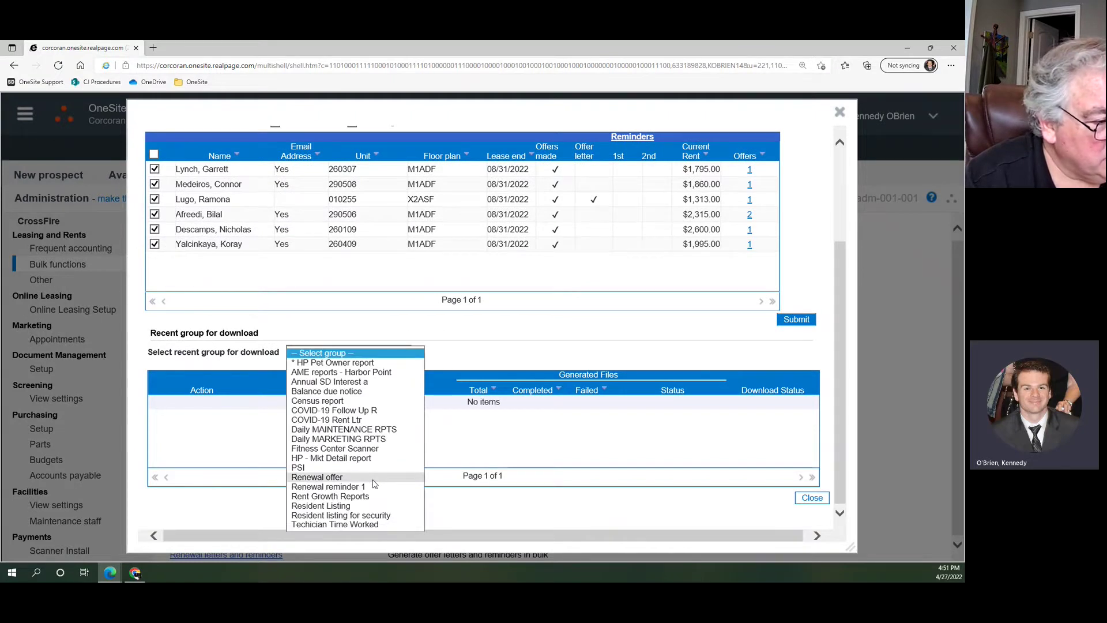
{"action": "key", "text": "Escape"}
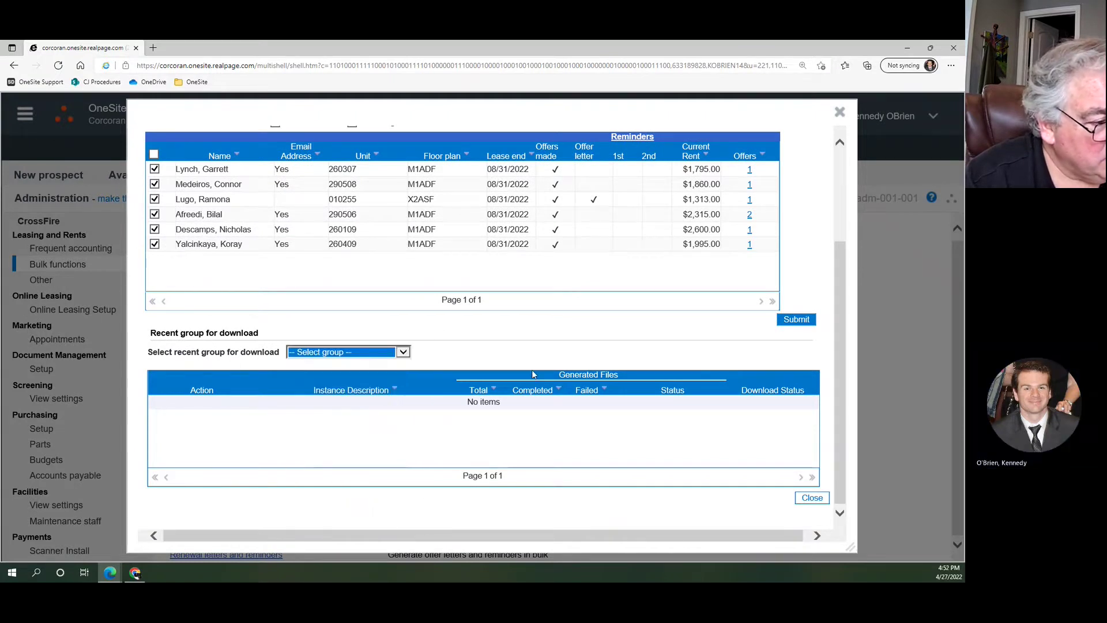
{"action": "left_click", "coordinate": [794, 320]}
{"action": "scroll", "coordinate": [803, 323], "scroll_direction": "up", "scroll_amount": 3}
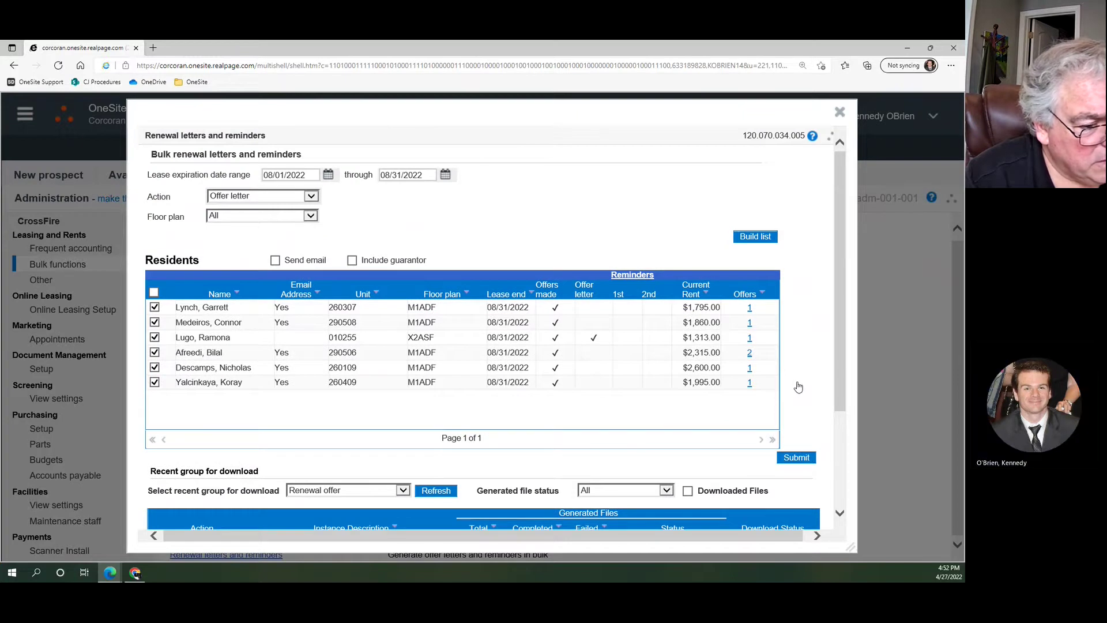
{"action": "scroll", "coordinate": [798, 464], "scroll_direction": "down", "scroll_amount": 1}
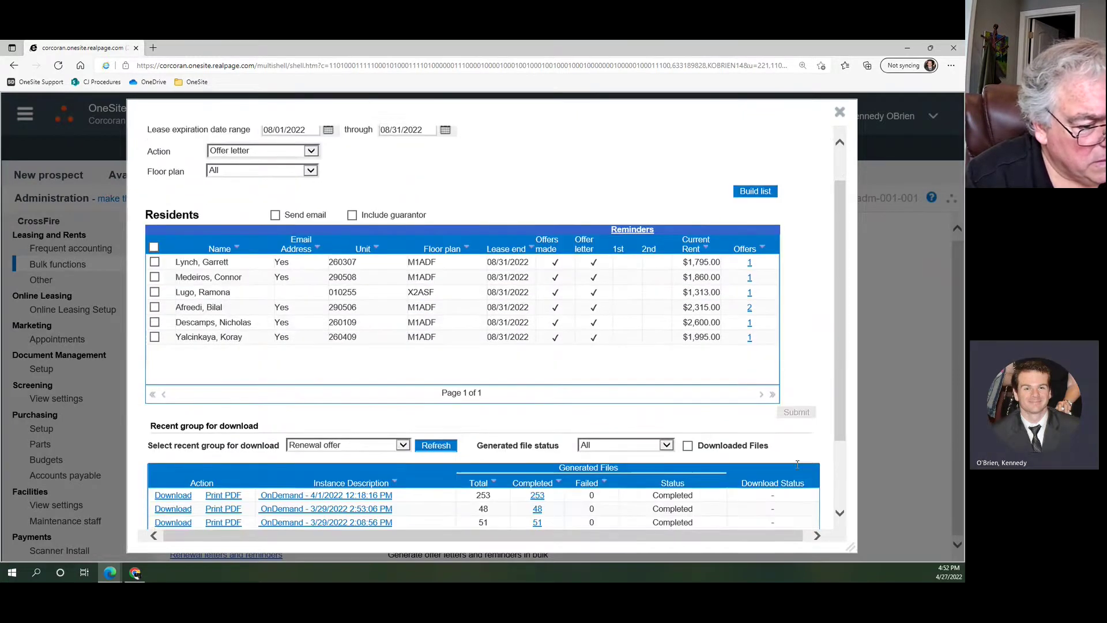
{"action": "scroll", "coordinate": [793, 354], "scroll_direction": "down", "scroll_amount": 1}
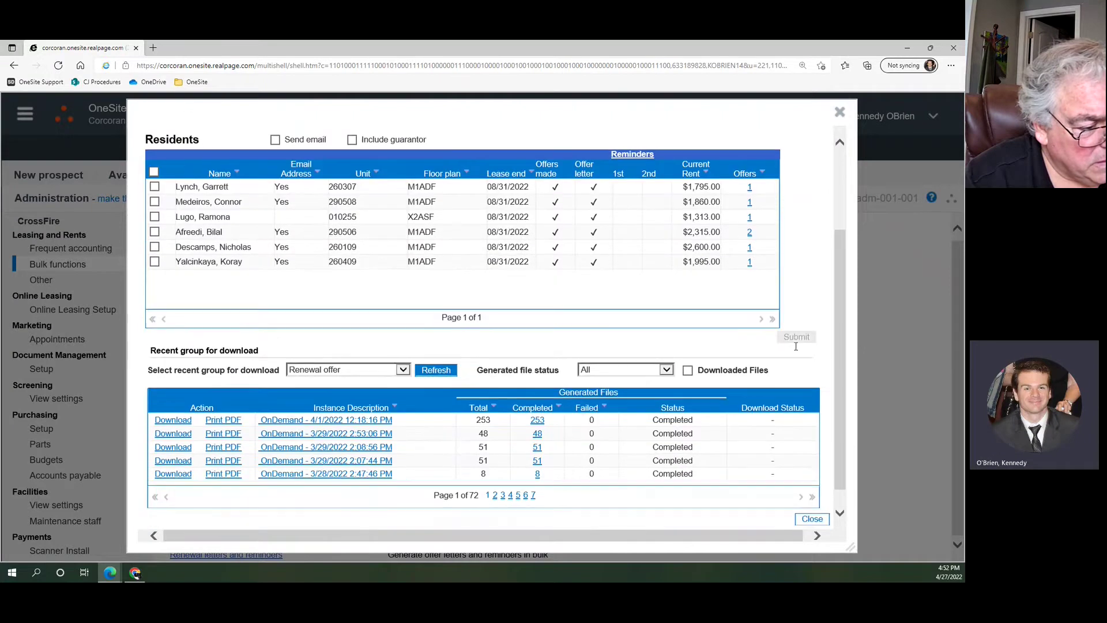
{"action": "left_click", "coordinate": [449, 373]}
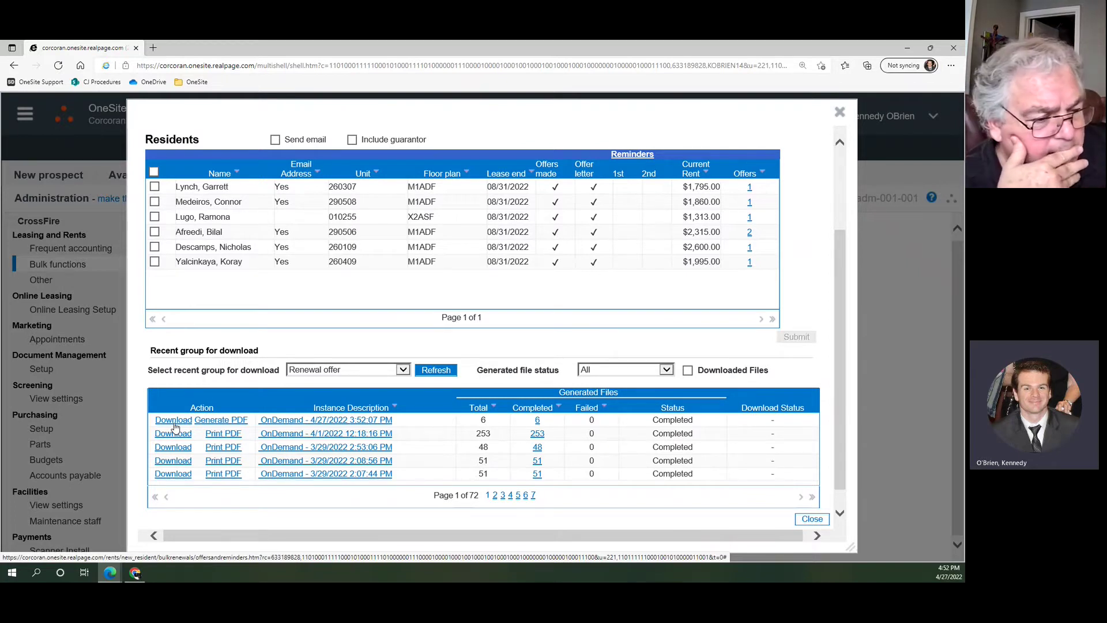
Generate the newest OnDemand batch's PDF and open the 18-page offer letters in a new tab.
{"action": "left_click", "coordinate": [214, 422]}
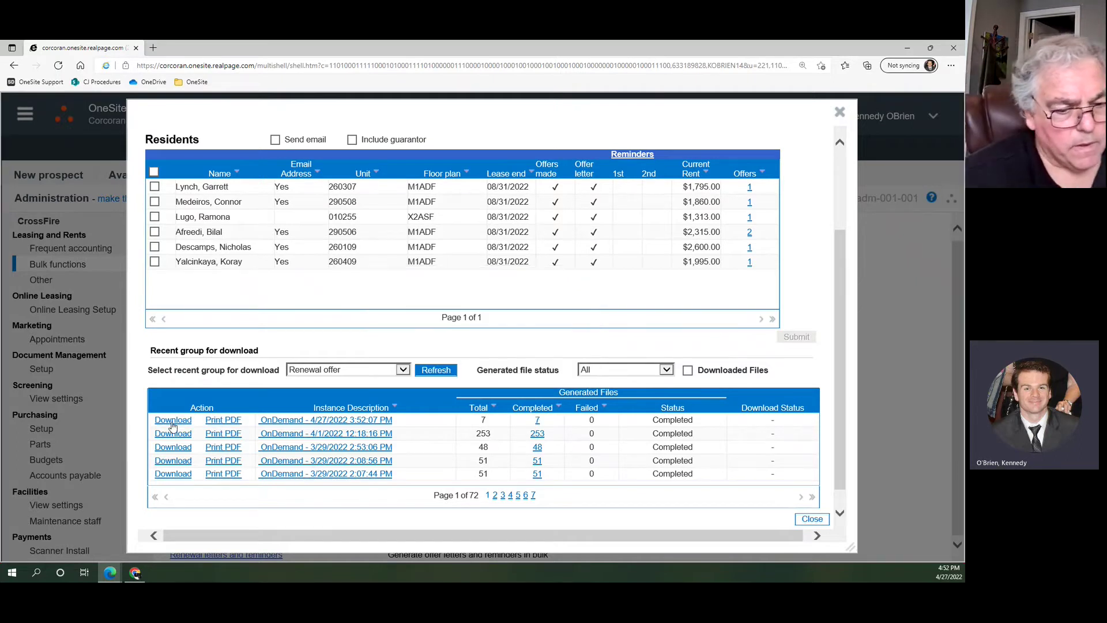
{"action": "left_click", "coordinate": [217, 421]}
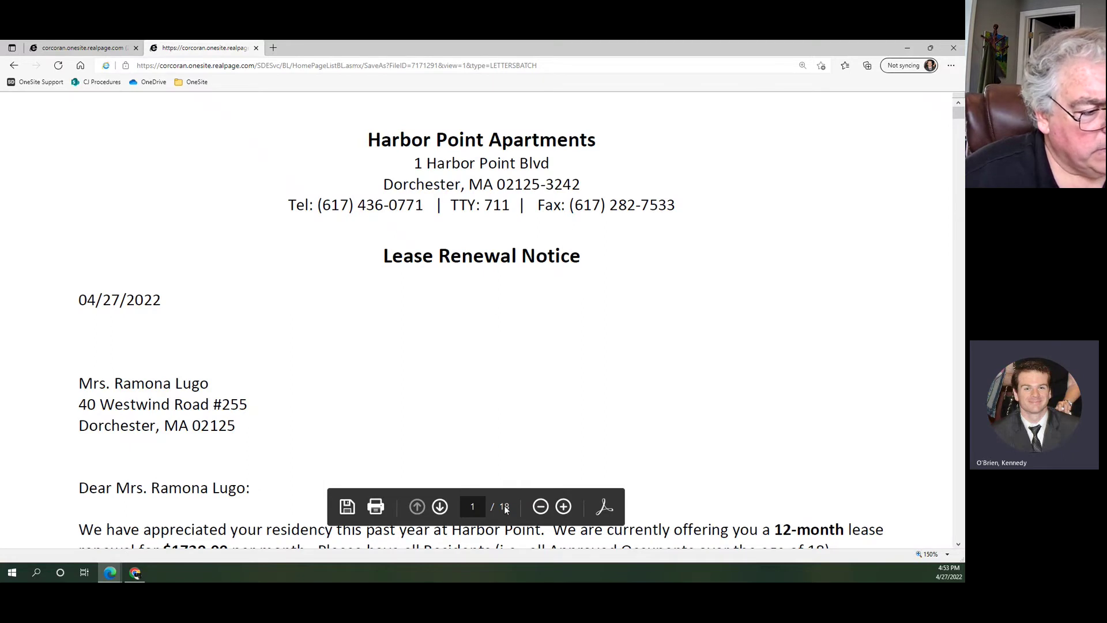
Scroll through the Lease Renewal Notice pages, checking each resident's 12-month renewal offer.
{"action": "scroll", "coordinate": [190, 372], "scroll_direction": "down", "scroll_amount": 20}
{"action": "scroll", "coordinate": [194, 413], "scroll_direction": "down", "scroll_amount": 15}
{"action": "left_click_drag", "start_coordinate": [76, 169], "coordinate": [212, 173]}
{"action": "middle_click", "coordinate": [286, 224]}
{"action": "scroll", "coordinate": [285, 224], "scroll_direction": "down", "scroll_amount": 20}
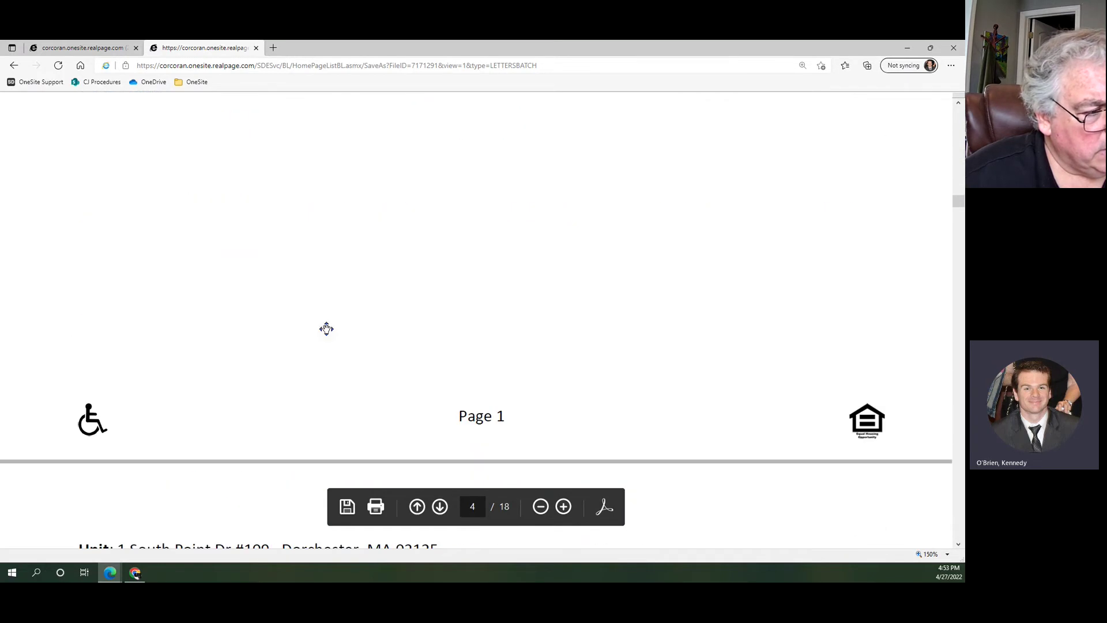
{"action": "scroll", "coordinate": [312, 318], "scroll_direction": "down", "scroll_amount": 15}
{"action": "scroll", "coordinate": [118, 433], "scroll_direction": "down", "scroll_amount": 2}
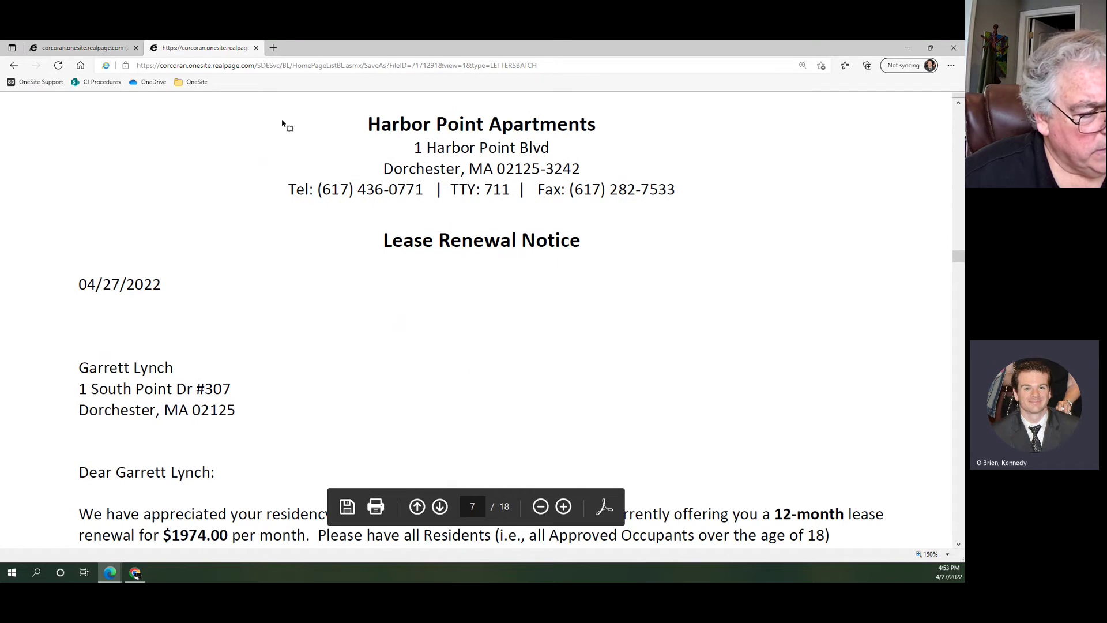
{"action": "left_click", "coordinate": [255, 48]}
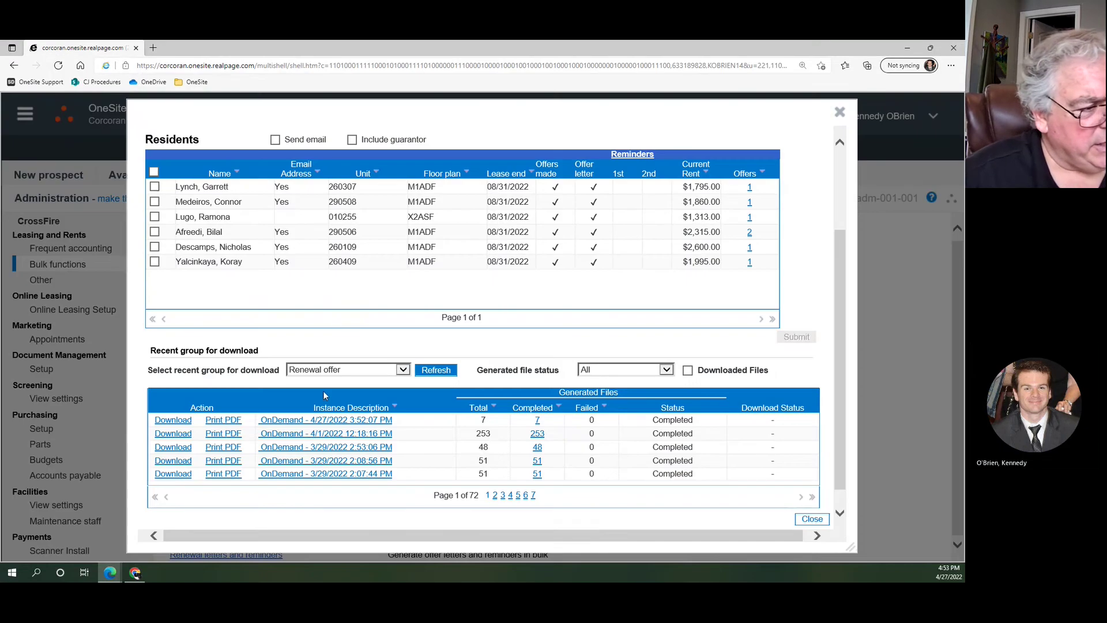
{"action": "scroll", "coordinate": [243, 413], "scroll_direction": "up", "scroll_amount": 2}
{"action": "scroll", "coordinate": [243, 409], "scroll_direction": "down", "scroll_amount": 2}
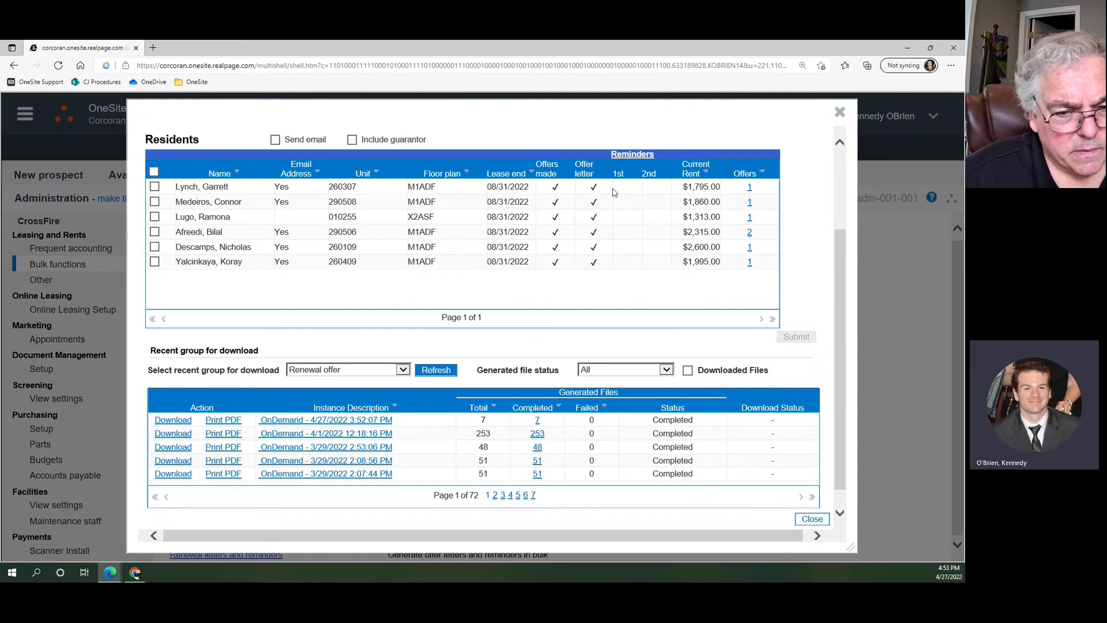
{"action": "left_click_drag", "start_coordinate": [600, 116], "coordinate": [560, 117]}
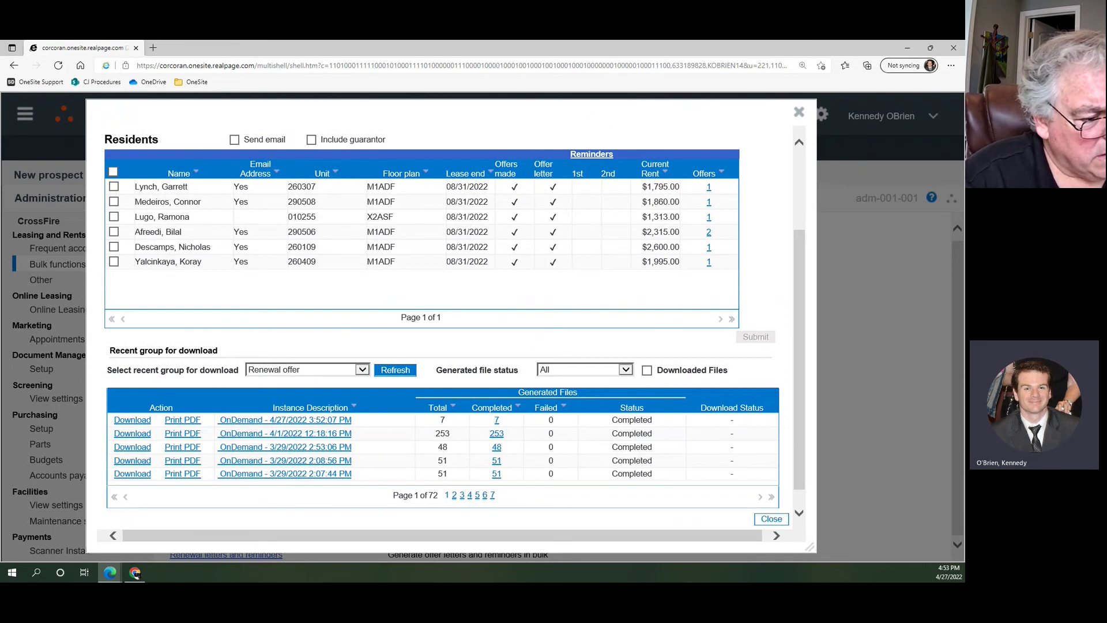